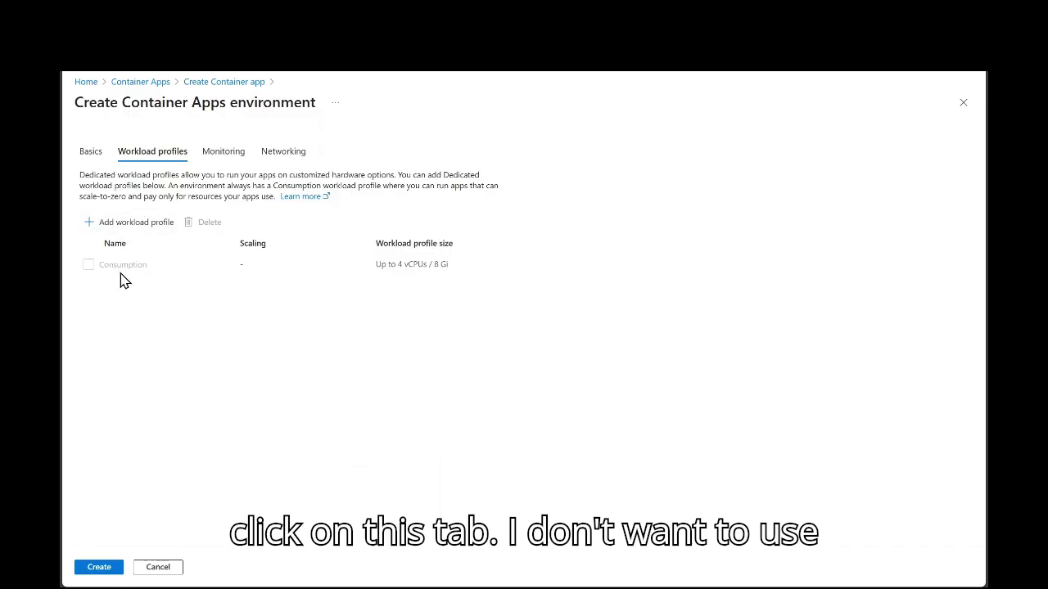
# - Add a workload profile named publicwlpro with size Dedicated-D4 and an autoscaling range of 1 to 1 instances
pyautogui.click(130, 222)
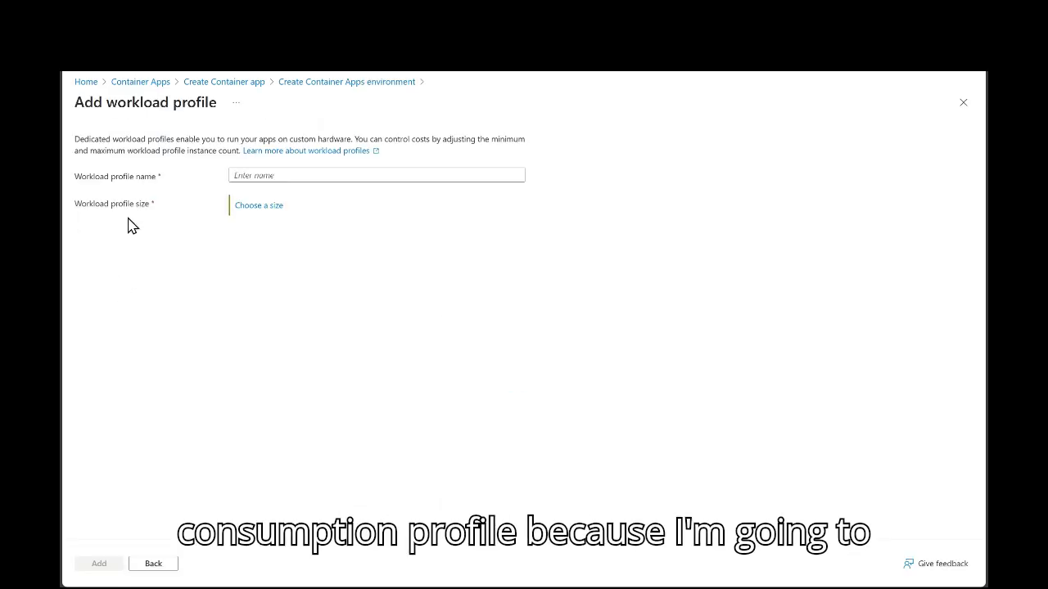
pyautogui.click(295, 177)
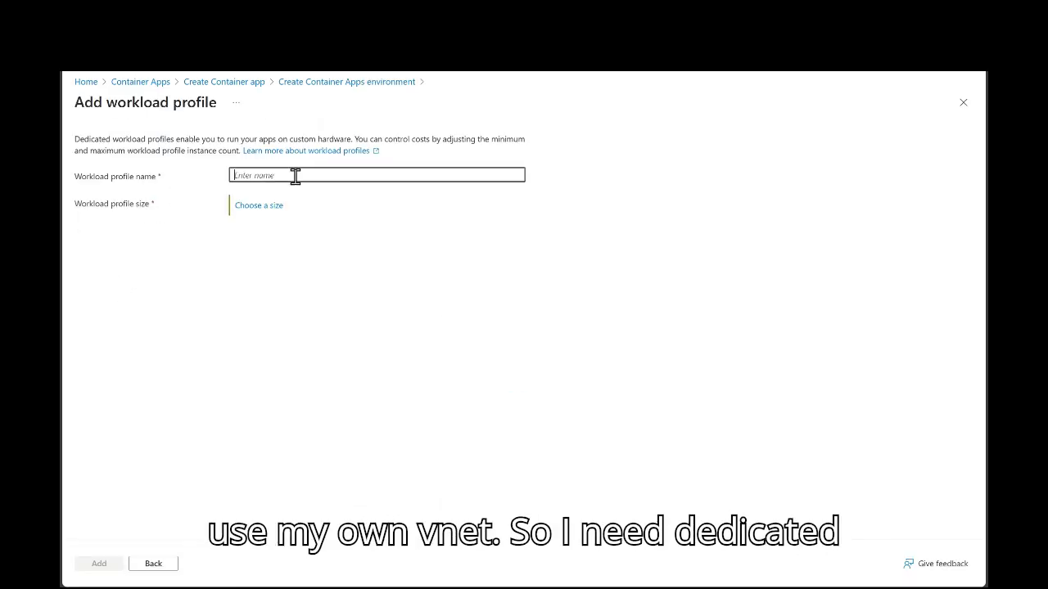
pyautogui.write('pu')
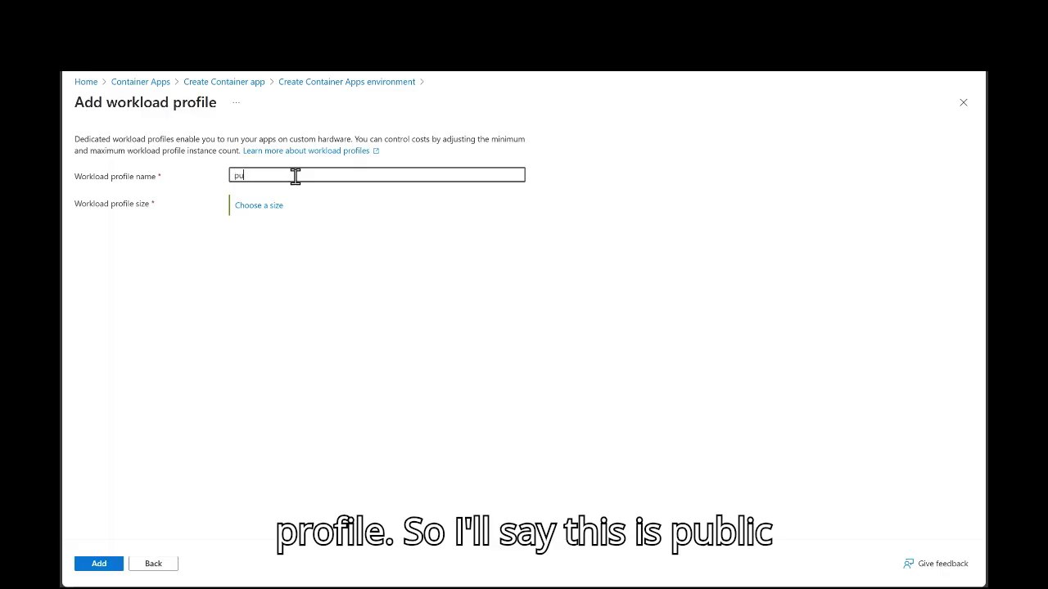
pyautogui.write('blicwlpro')
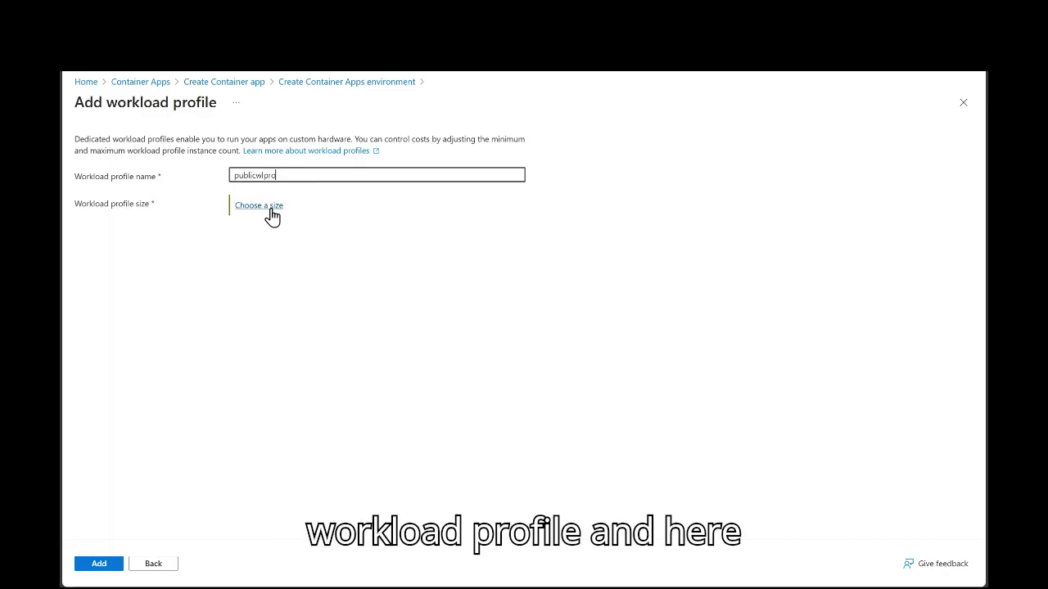
pyautogui.click(268, 206)
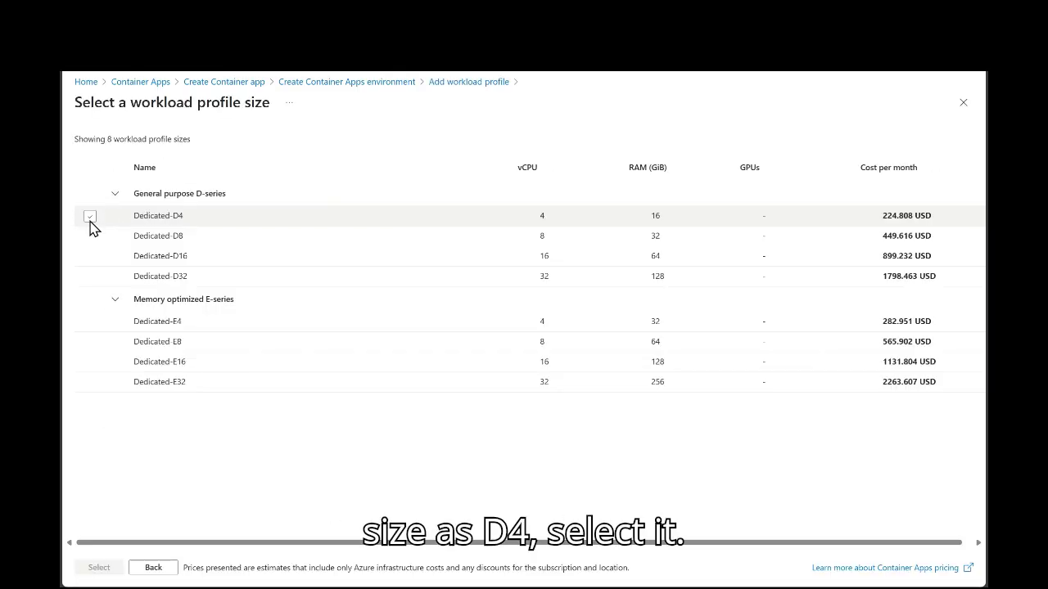
pyautogui.click(90, 216)
pyautogui.click(99, 567)
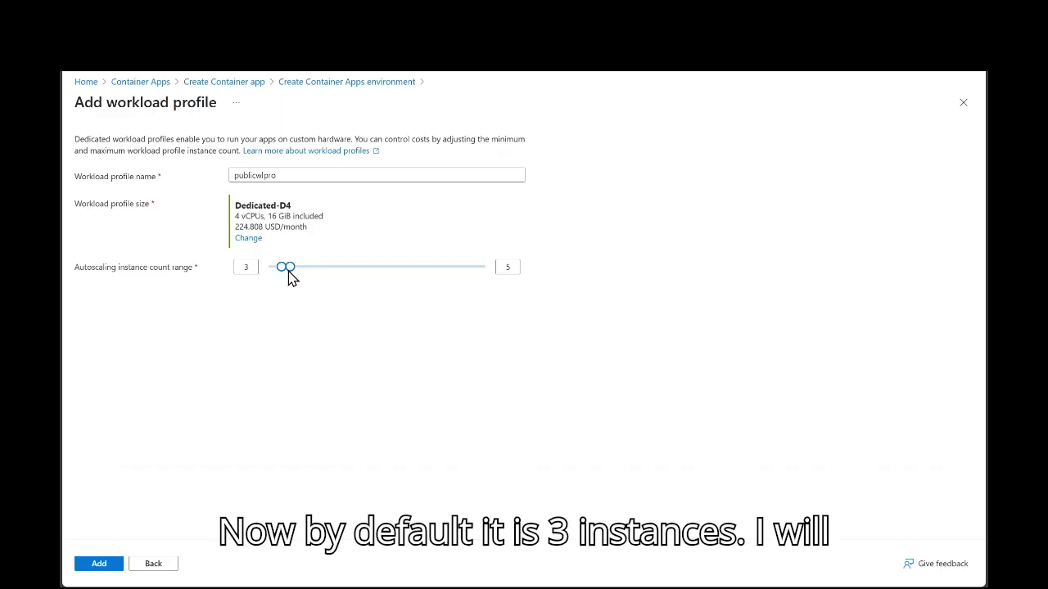
pyautogui.moveTo(283, 268); pyautogui.dragTo(276, 272)
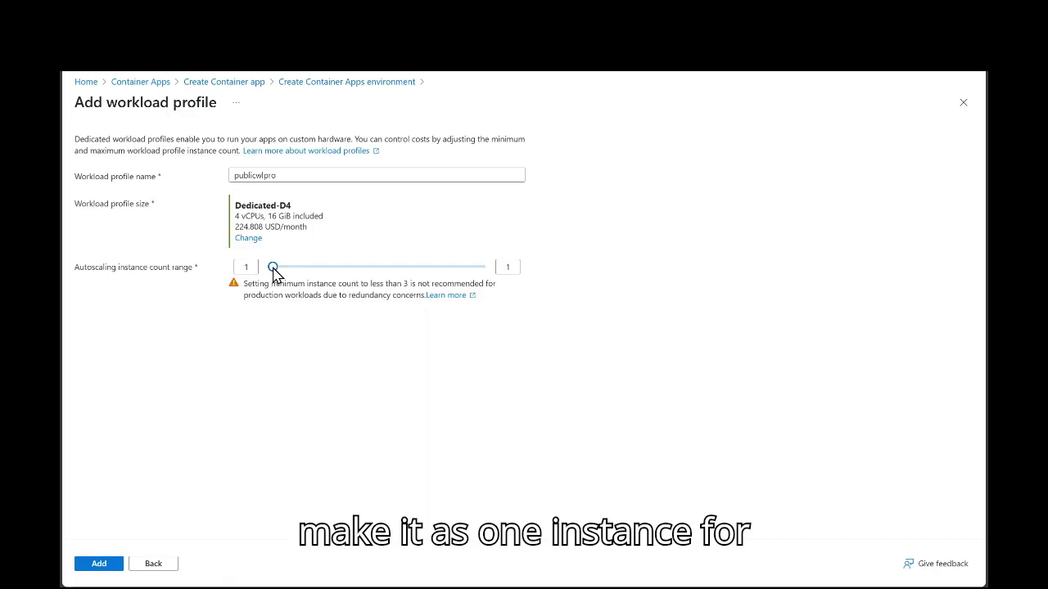
pyautogui.click(99, 563)
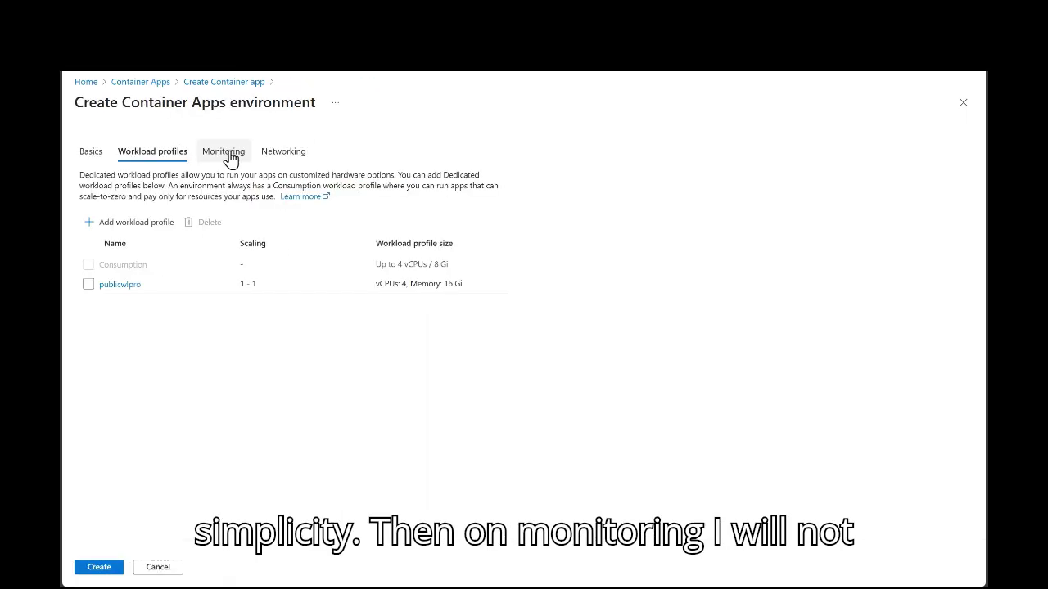
# - Connect the Container Apps environment to your own virtual network, using ACAVnet and its subnet websubnet
pyautogui.click(278, 160)
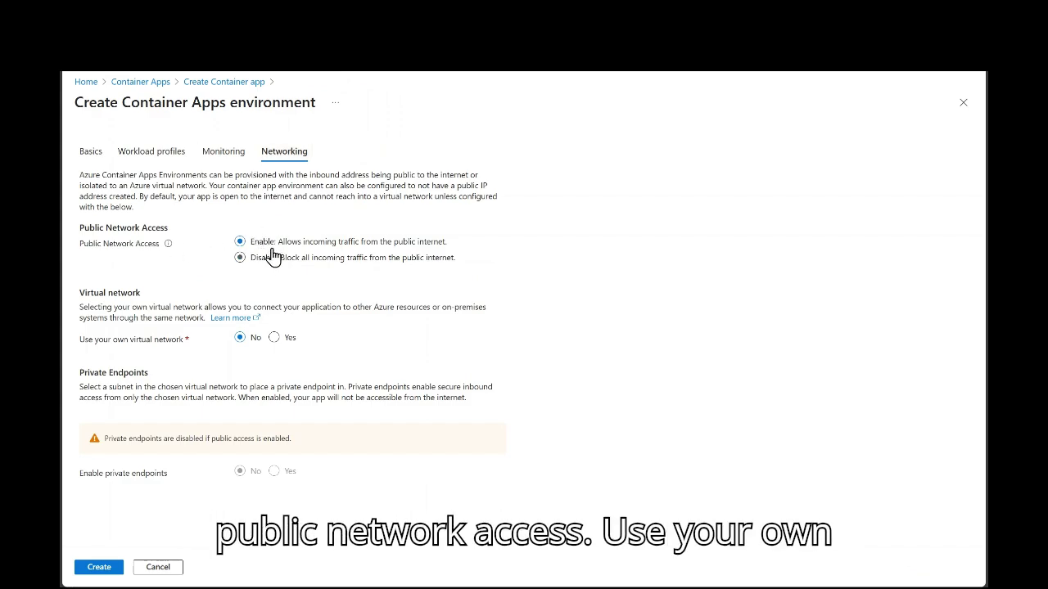
pyautogui.click(276, 338)
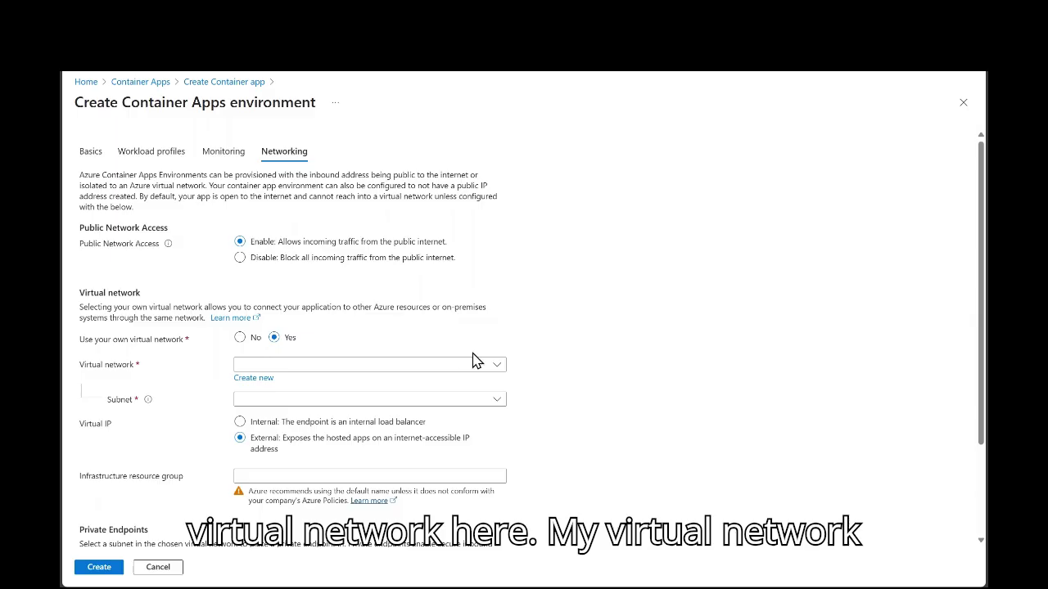
pyautogui.click(500, 366)
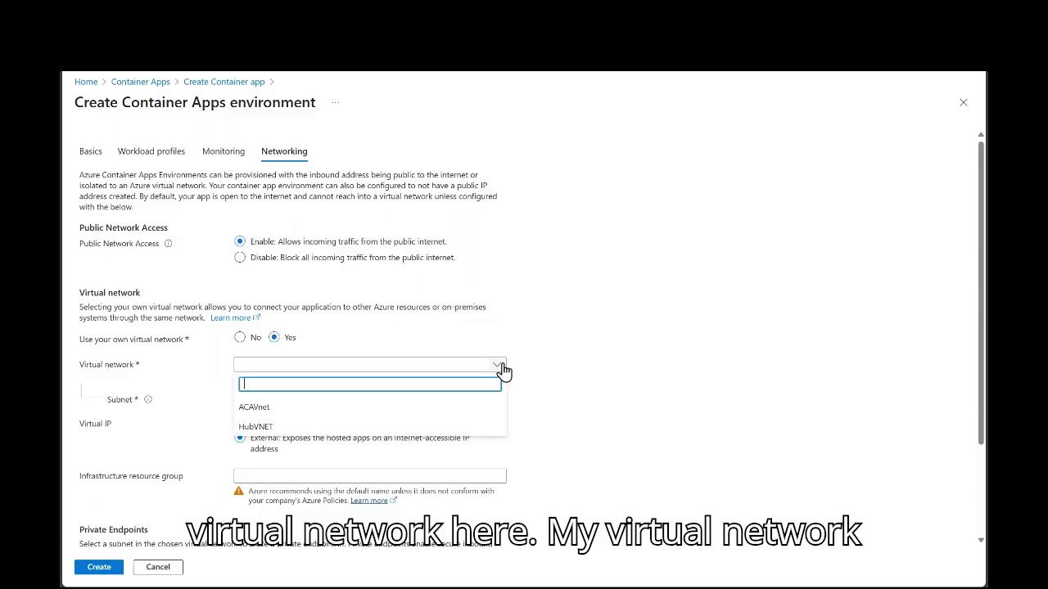
pyautogui.click(259, 413)
pyautogui.click(308, 402)
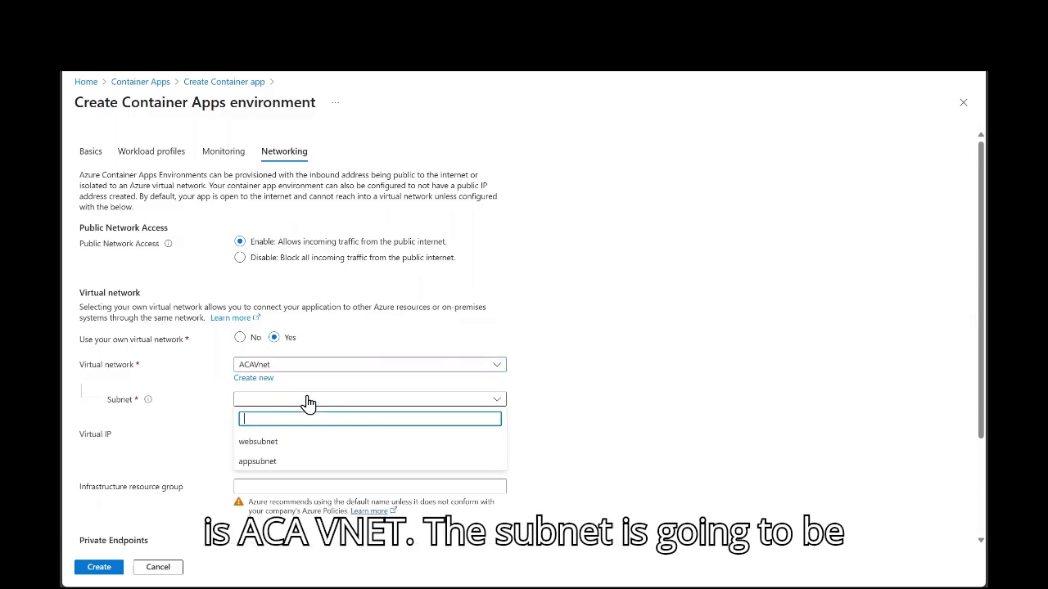
pyautogui.click(252, 443)
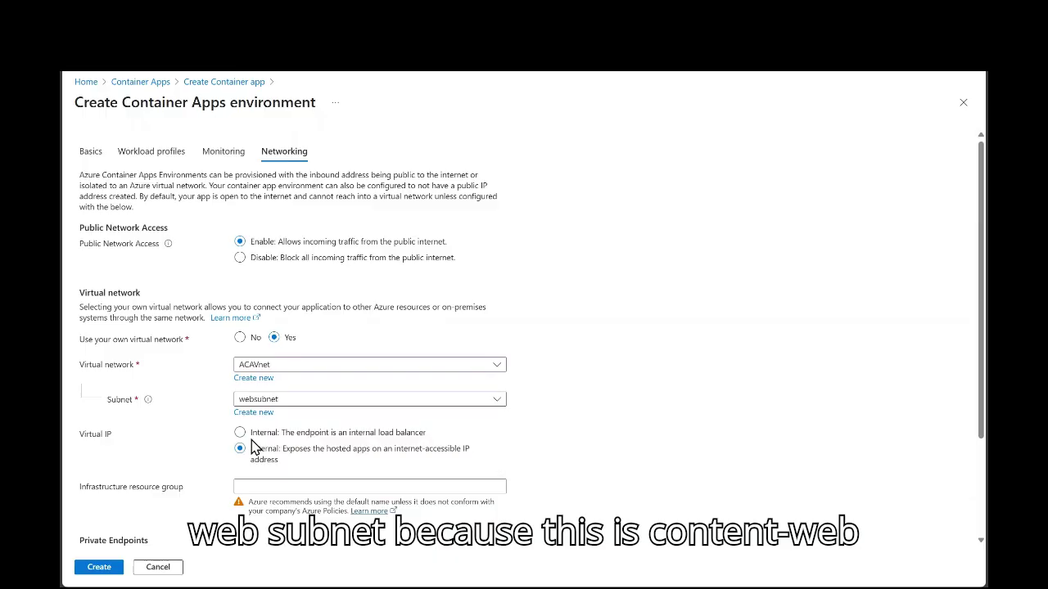
# - Use the External virtual IP option for the environment and create the Container Apps environment
pyautogui.scroll(-3, 331, 429)
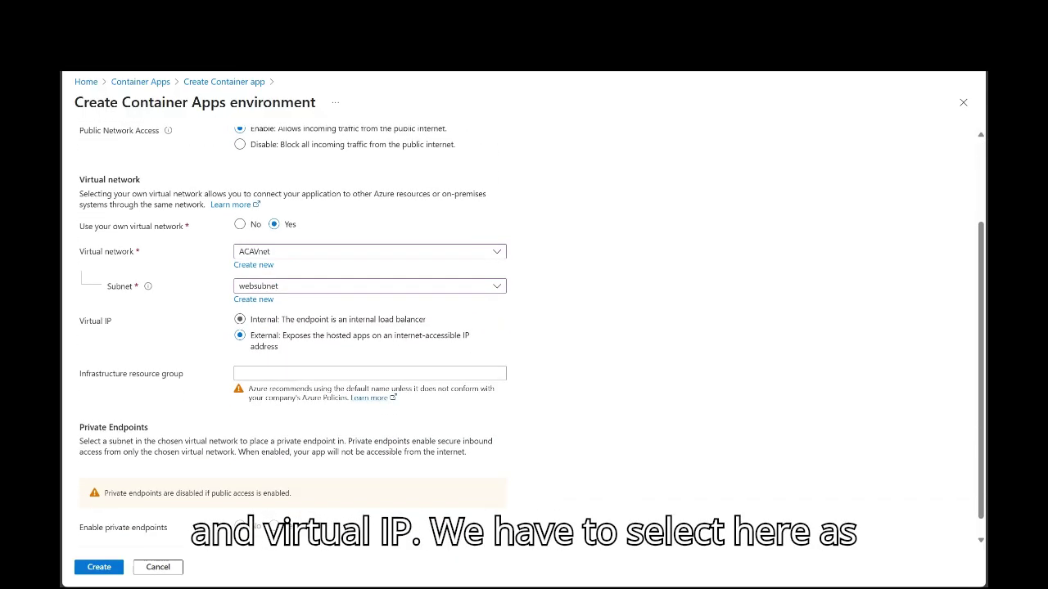
pyautogui.click(245, 321)
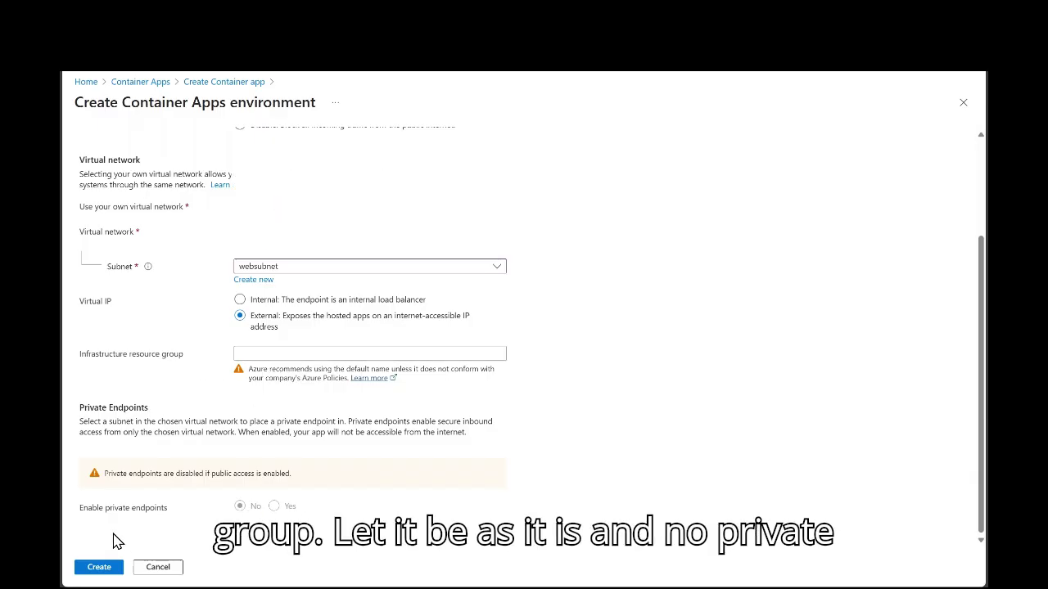
pyautogui.click(99, 567)
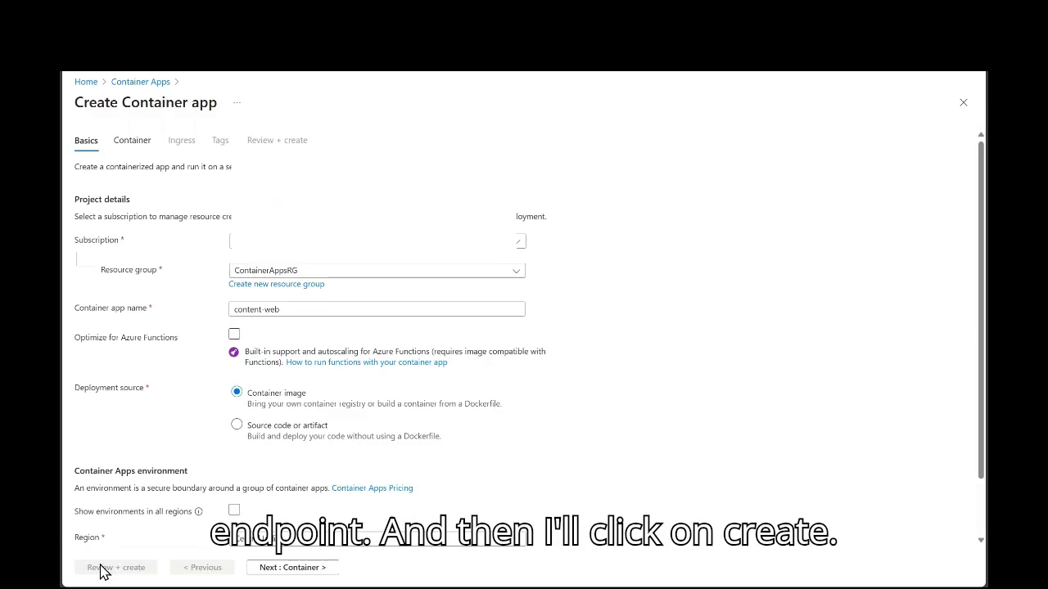
# - Set the container to use the content-web image with tag v1 from the existing Azure Container Registry
pyautogui.scroll(-1, 523, 328)
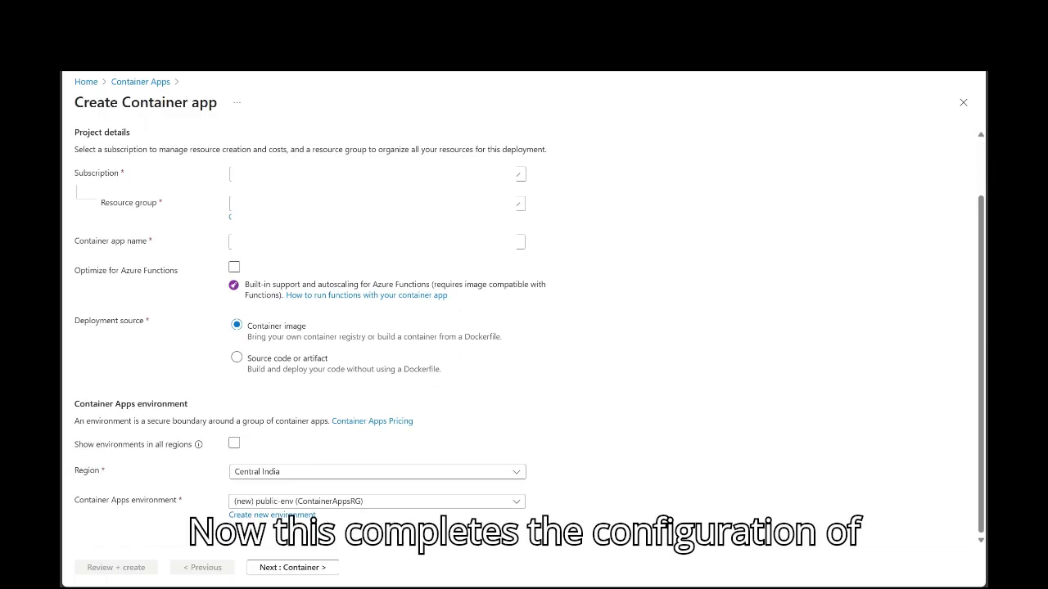
pyautogui.scroll(1, 524, 327)
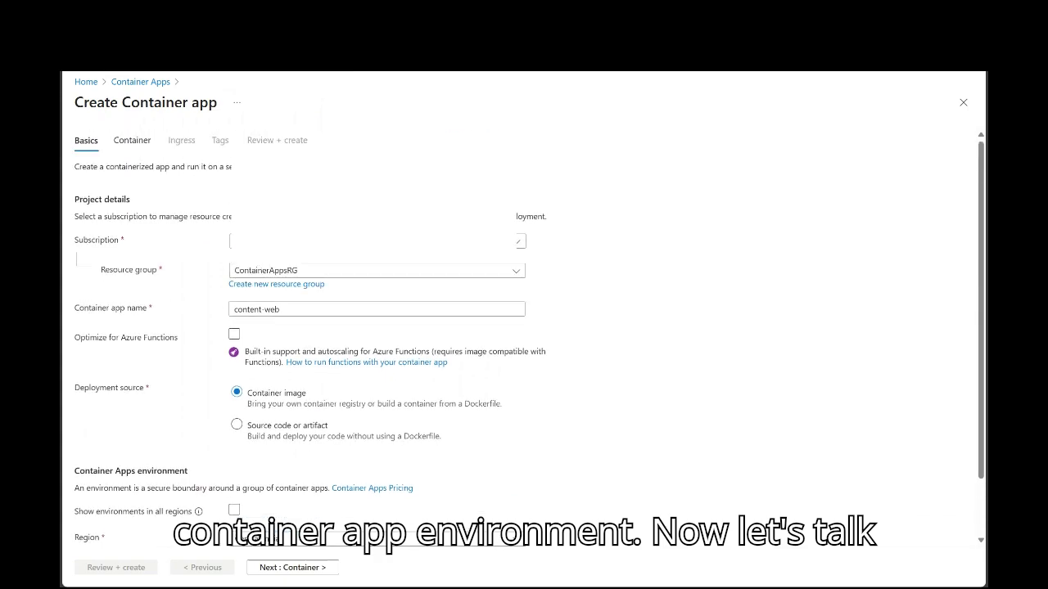
pyautogui.click(277, 571)
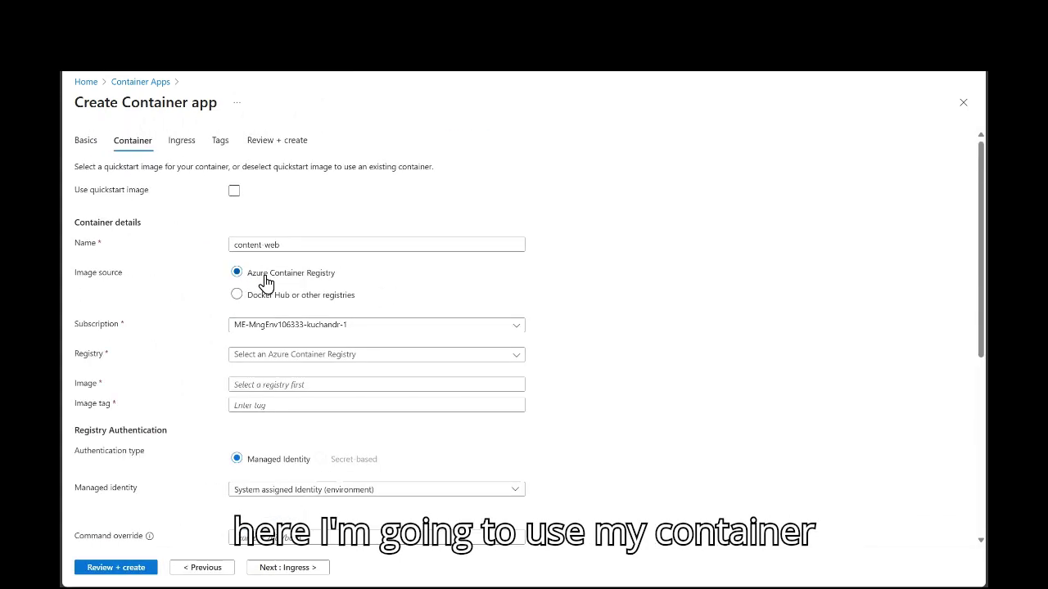
pyautogui.click(363, 358)
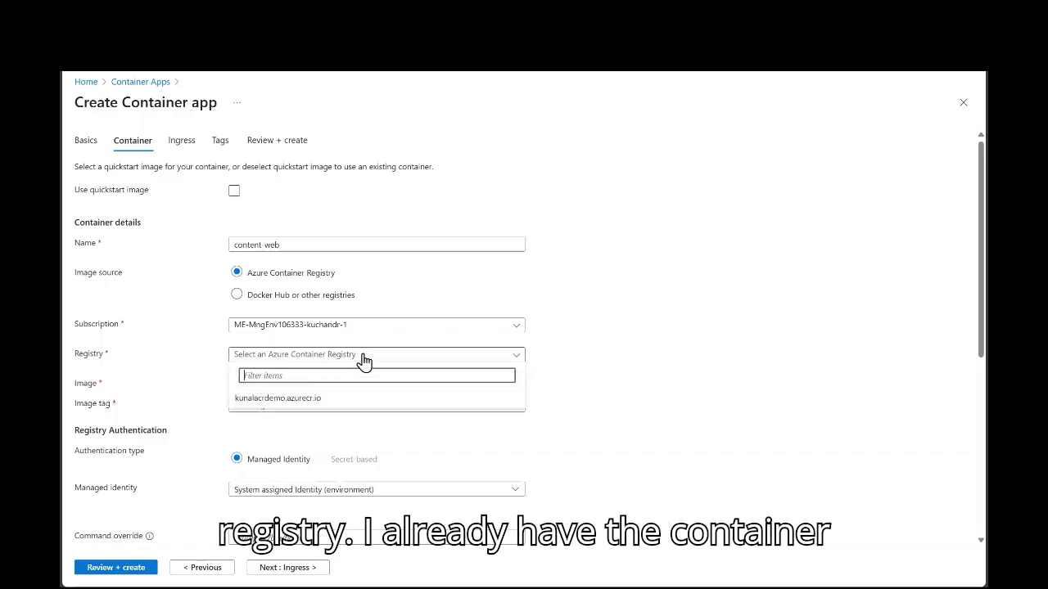
pyautogui.click(272, 400)
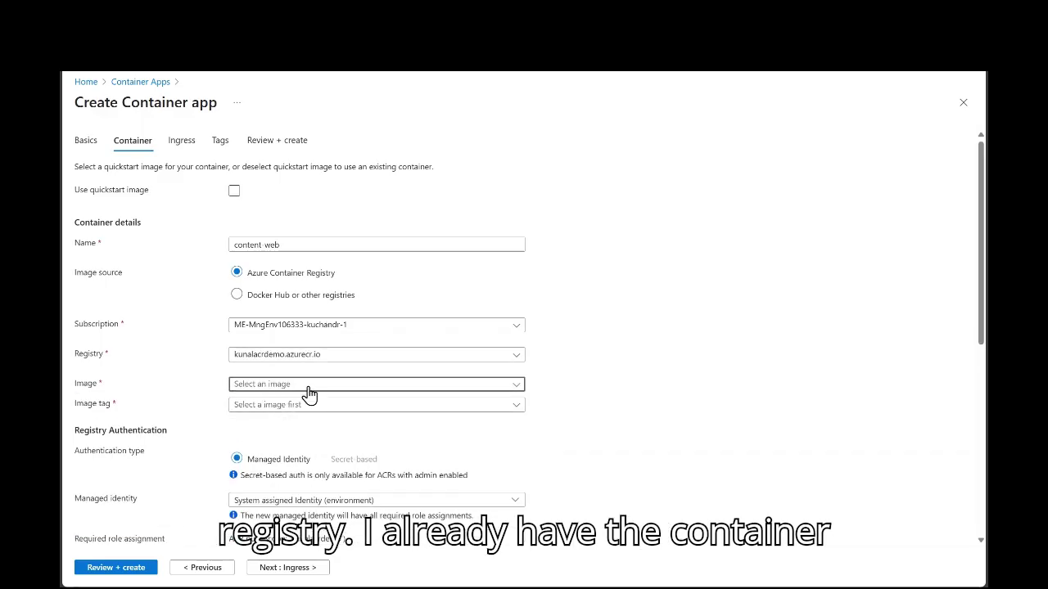
pyautogui.click(308, 386)
pyautogui.click(257, 450)
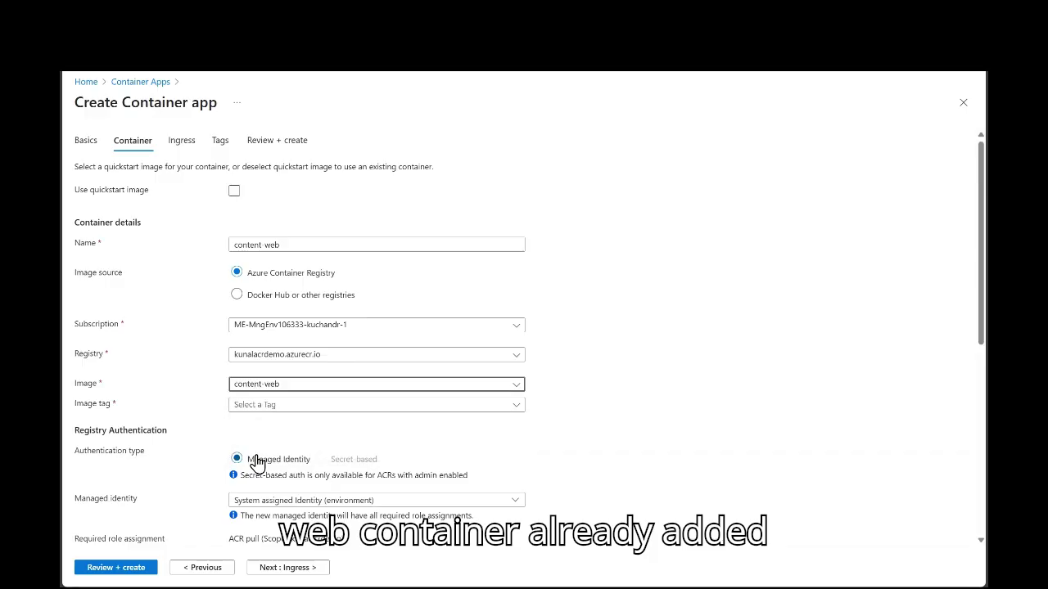
pyautogui.click(302, 404)
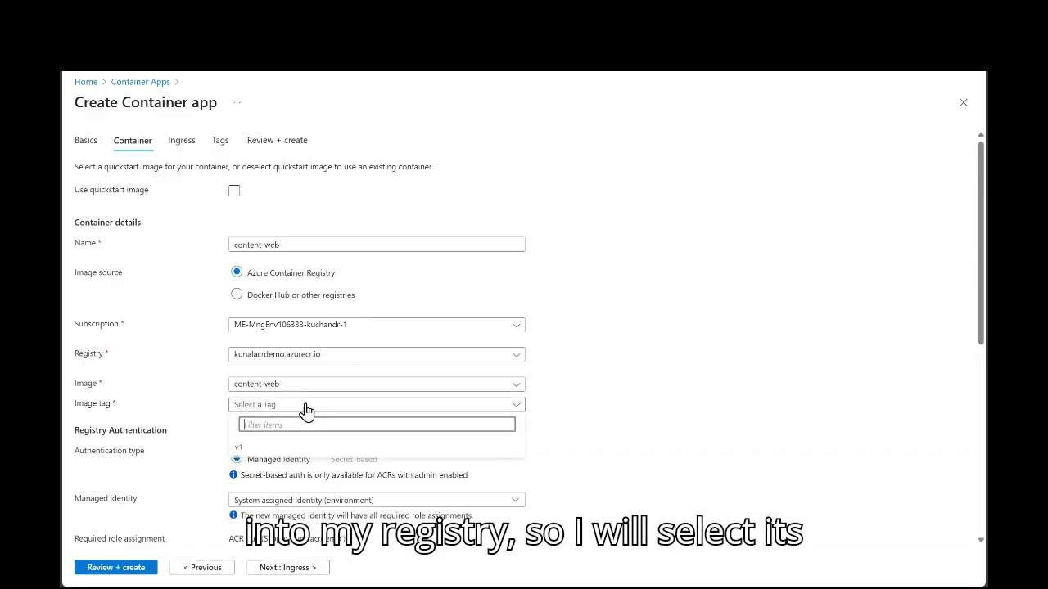
pyautogui.click(251, 455)
# - Assign the publicwlpro workload profile to the container and allocate 1 CPU core and 1 Gi of memory
pyautogui.scroll(-3, 328, 334)
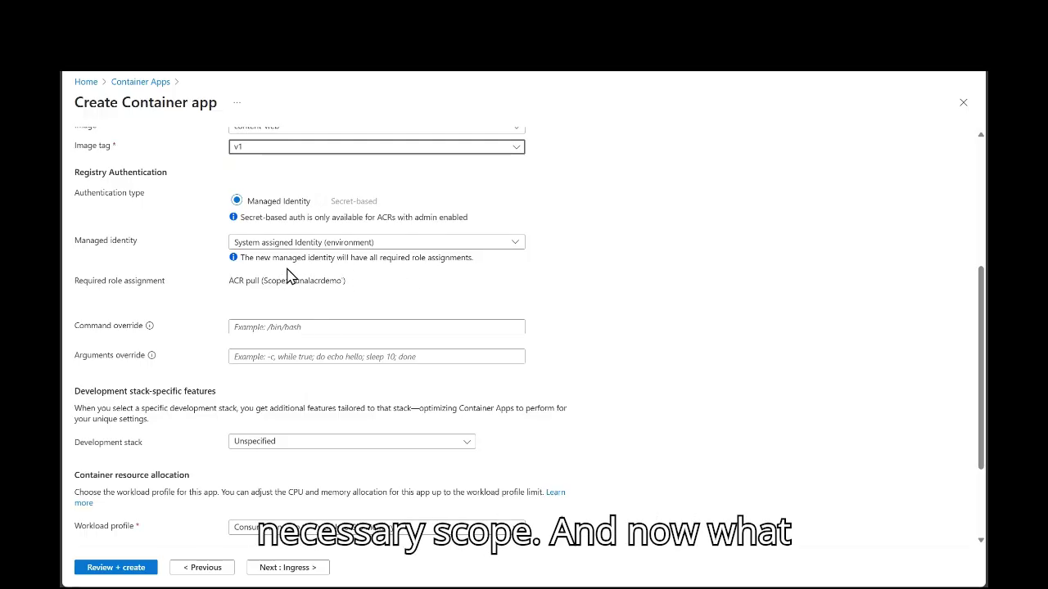
pyautogui.scroll(-2, 436, 331)
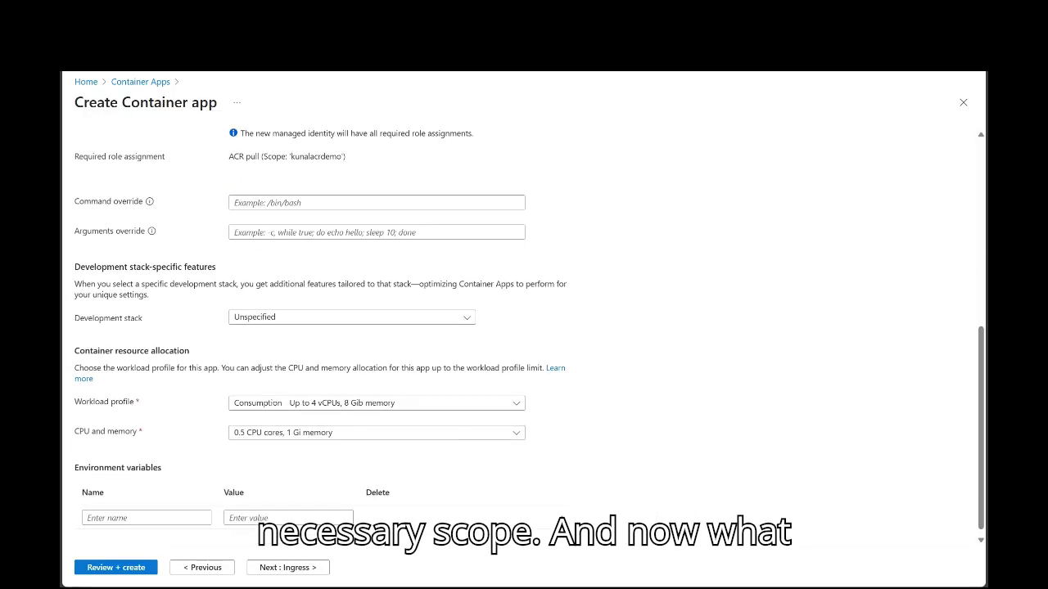
pyautogui.click(294, 406)
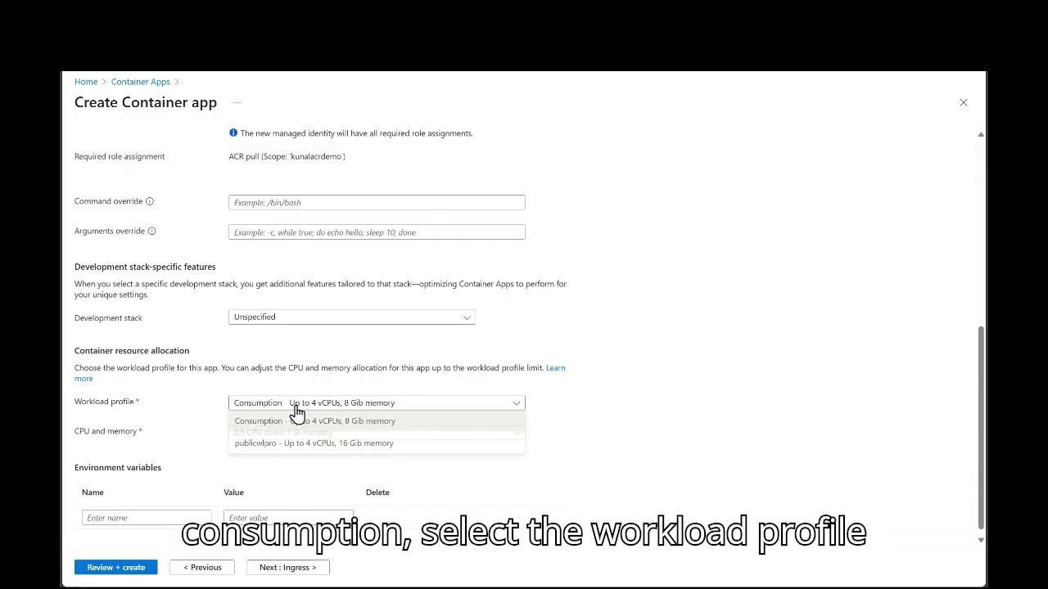
pyautogui.click(258, 446)
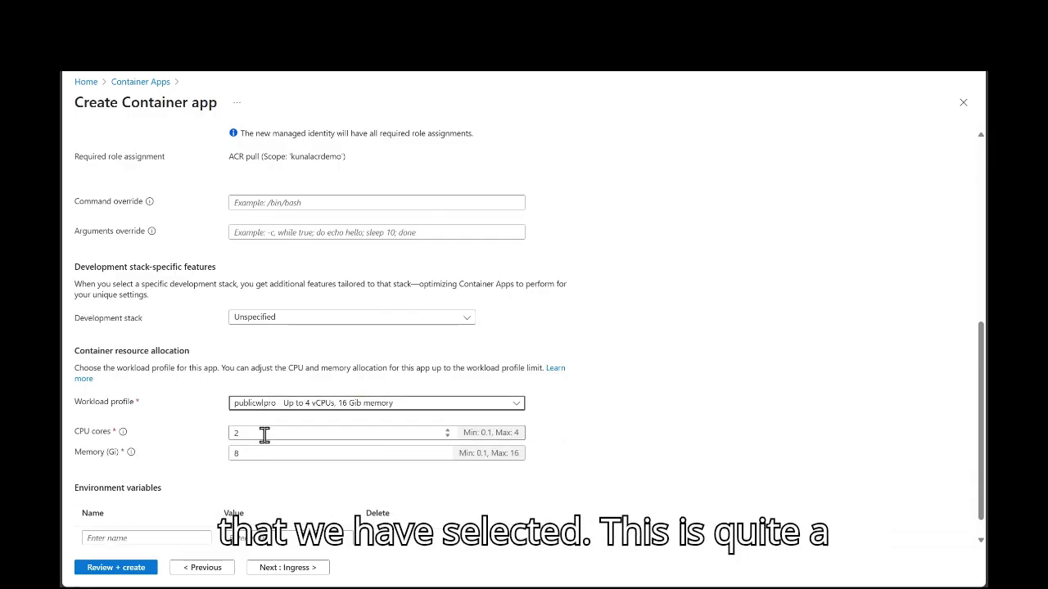
pyautogui.click(264, 432)
pyautogui.press('BackSpace')
pyautogui.write('1')
pyautogui.press('Tab')
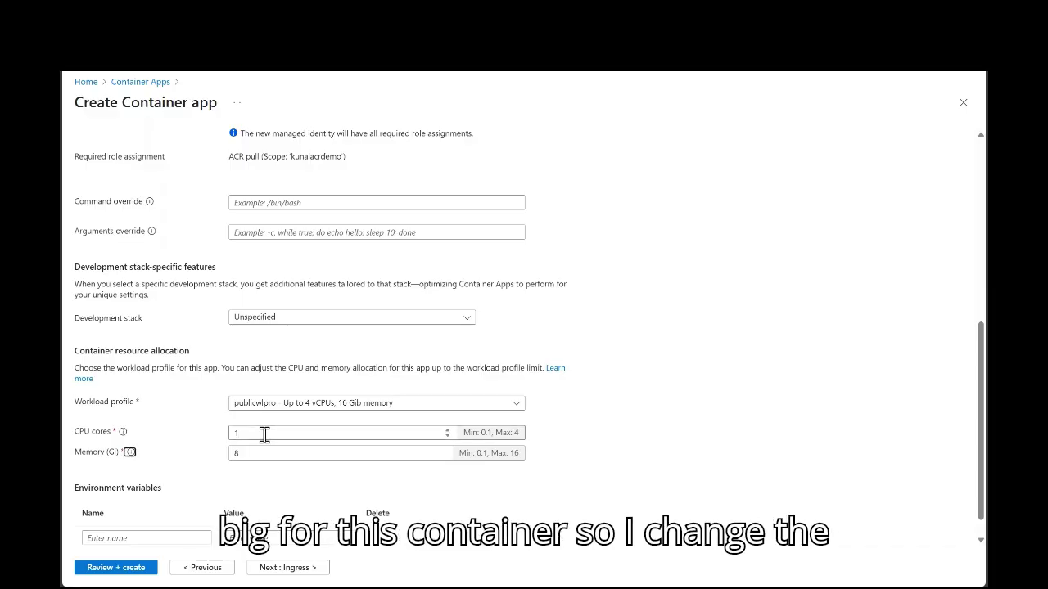
pyautogui.write('1')
# - Enable HTTP ingress accepting traffic from anywhere, with target port 300
pyautogui.scroll(-1, 264, 436)
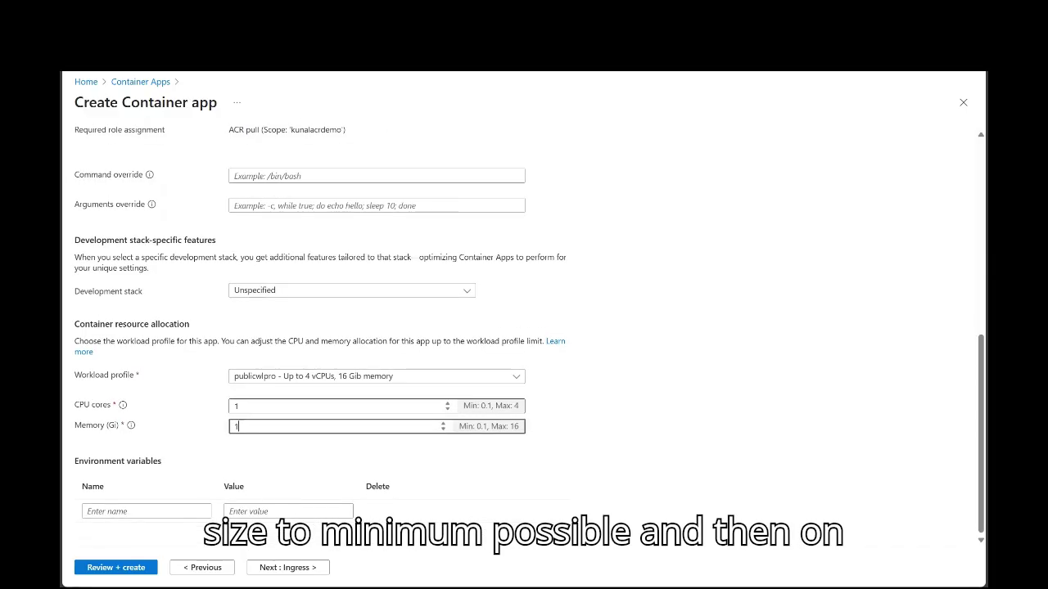
pyautogui.click(287, 567)
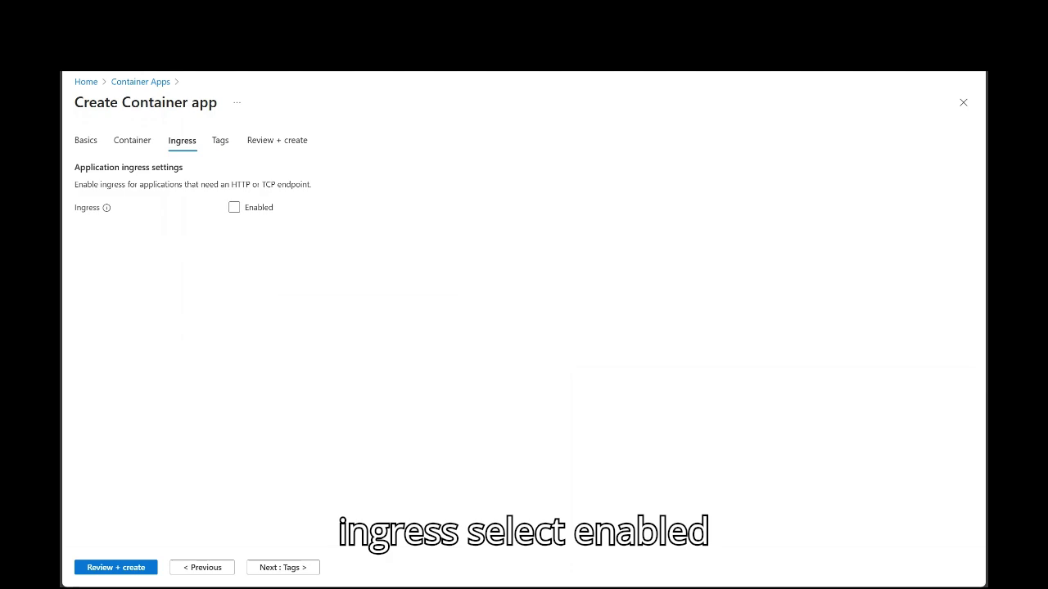
pyautogui.click(235, 209)
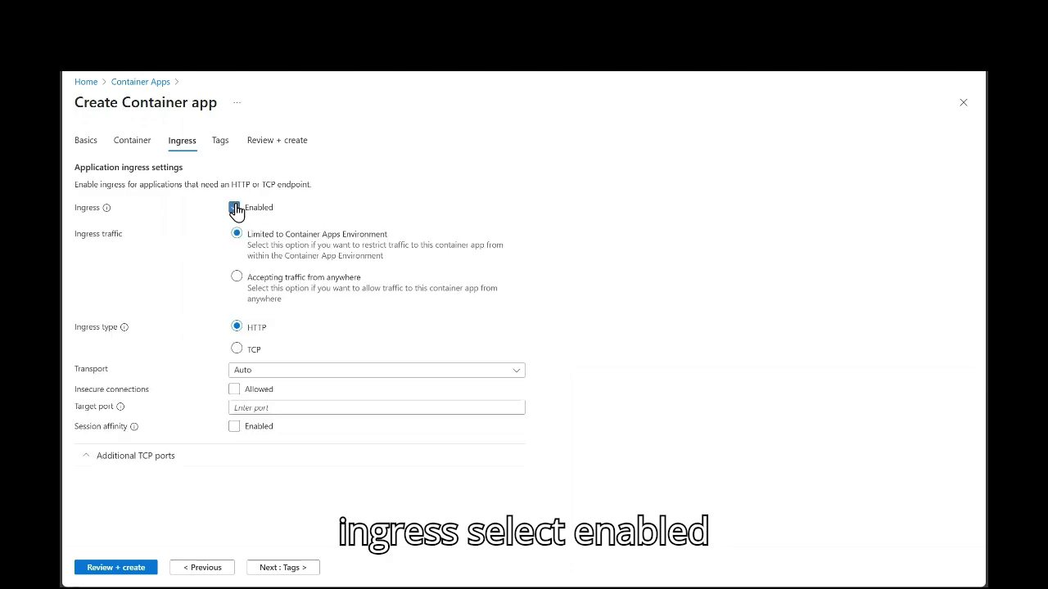
pyautogui.click(238, 278)
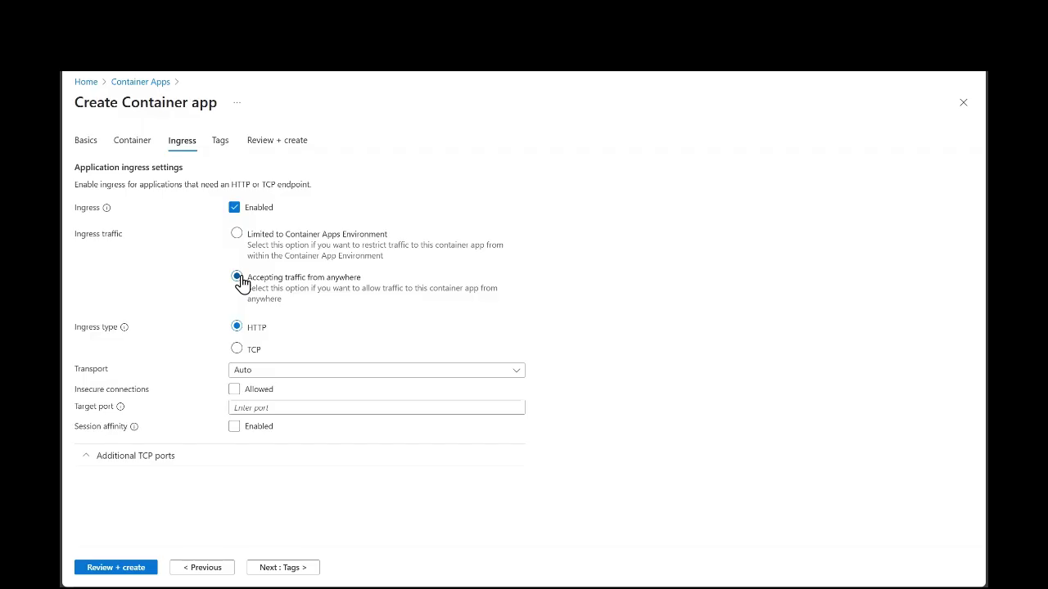
pyautogui.click(273, 409)
pyautogui.write('300')
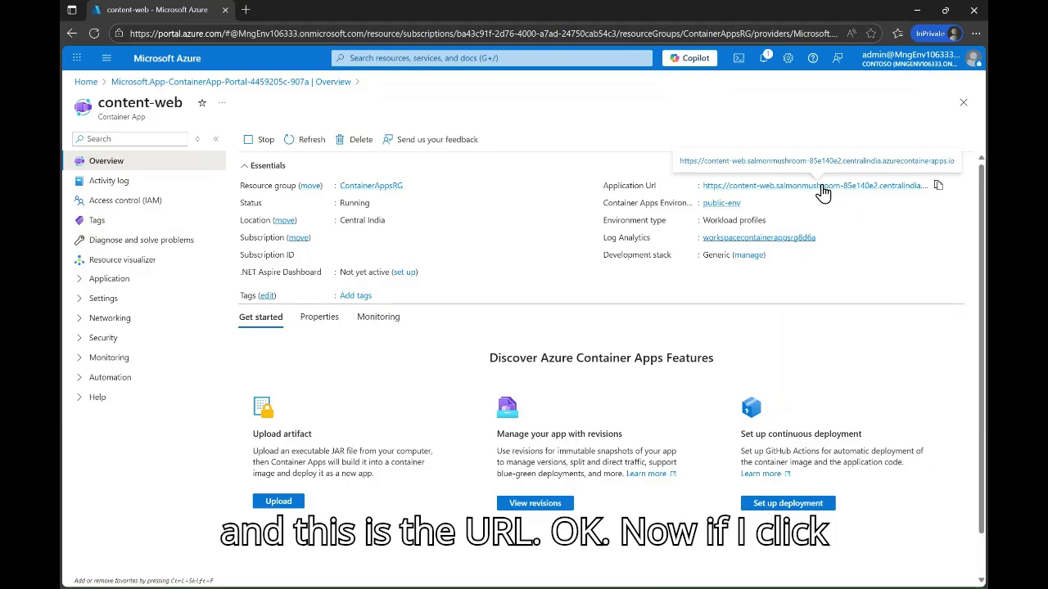
# - Open the deployed content-web application from its application URL and view its Speakers page
pyautogui.click(824, 188)
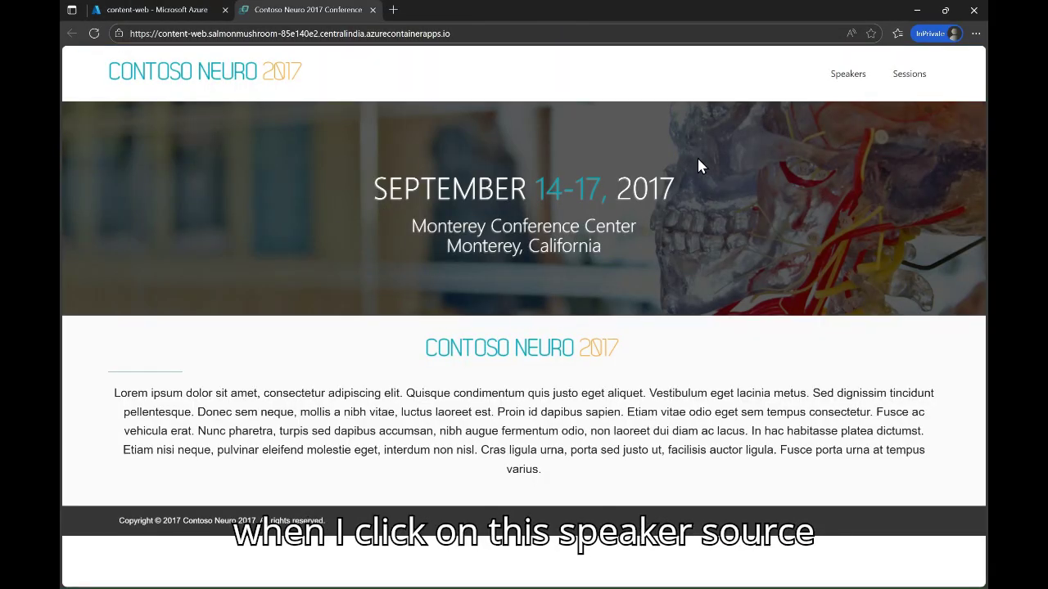
pyautogui.click(851, 76)
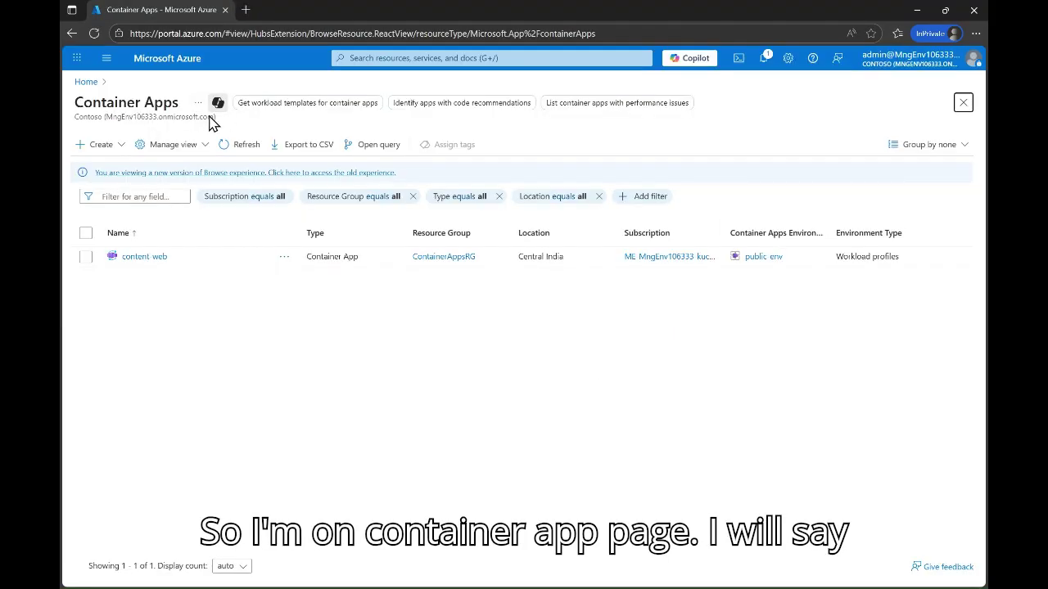
# - Start a new container app named content-api in ContainerAppsRG, keeping the Central India region and the public-env environment
pyautogui.click(97, 144)
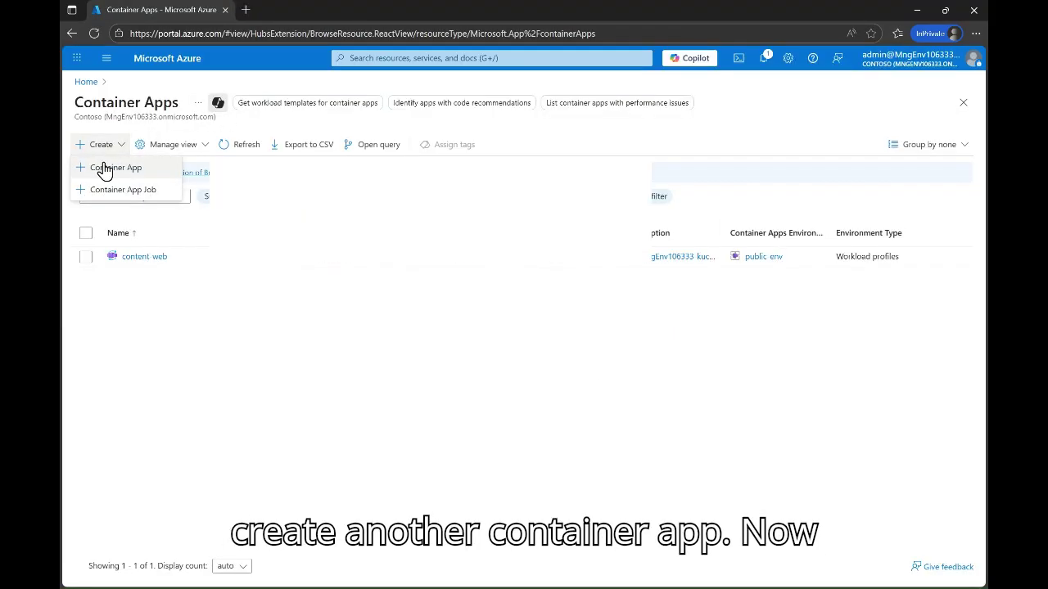
pyautogui.click(105, 168)
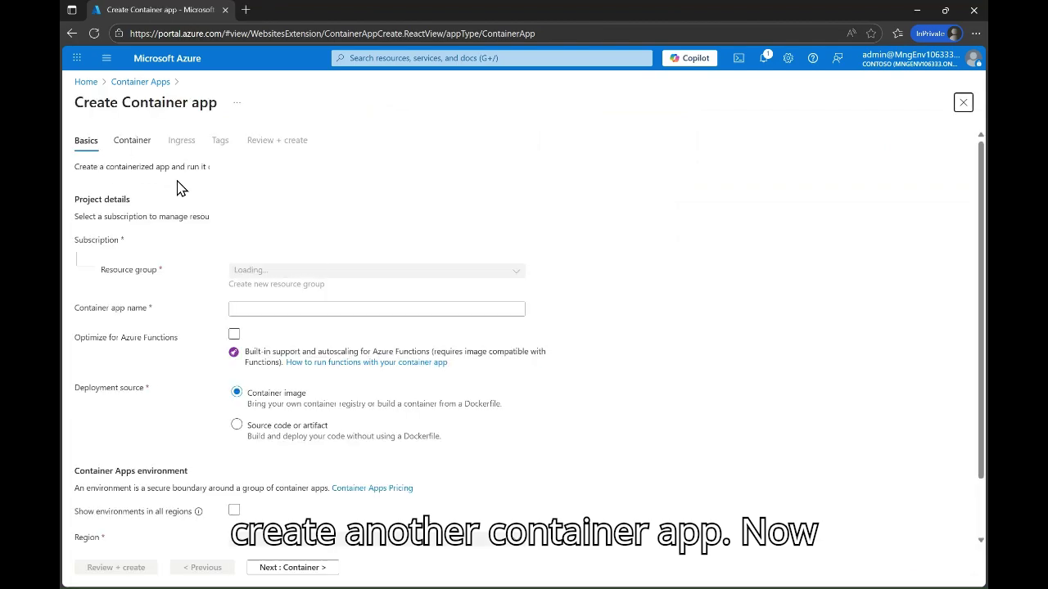
pyautogui.click(275, 308)
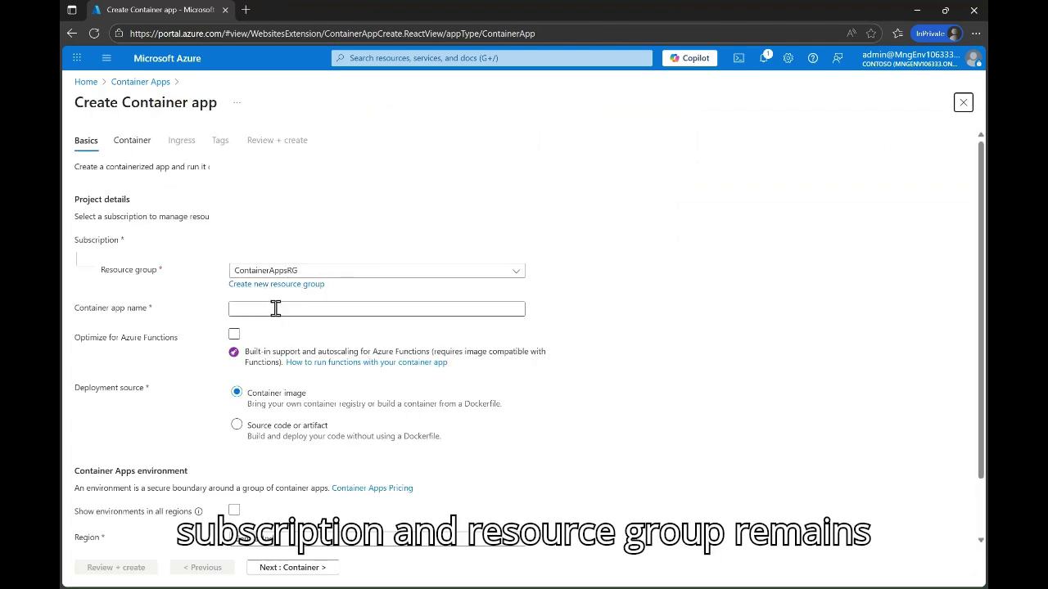
pyautogui.write('content-api')
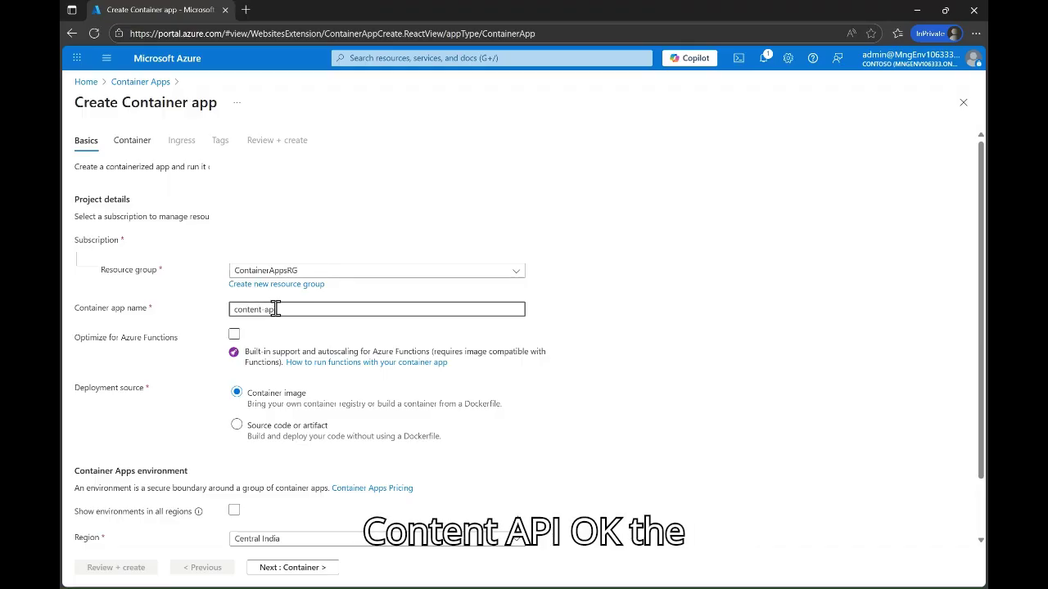
pyautogui.scroll(-1, 275, 309)
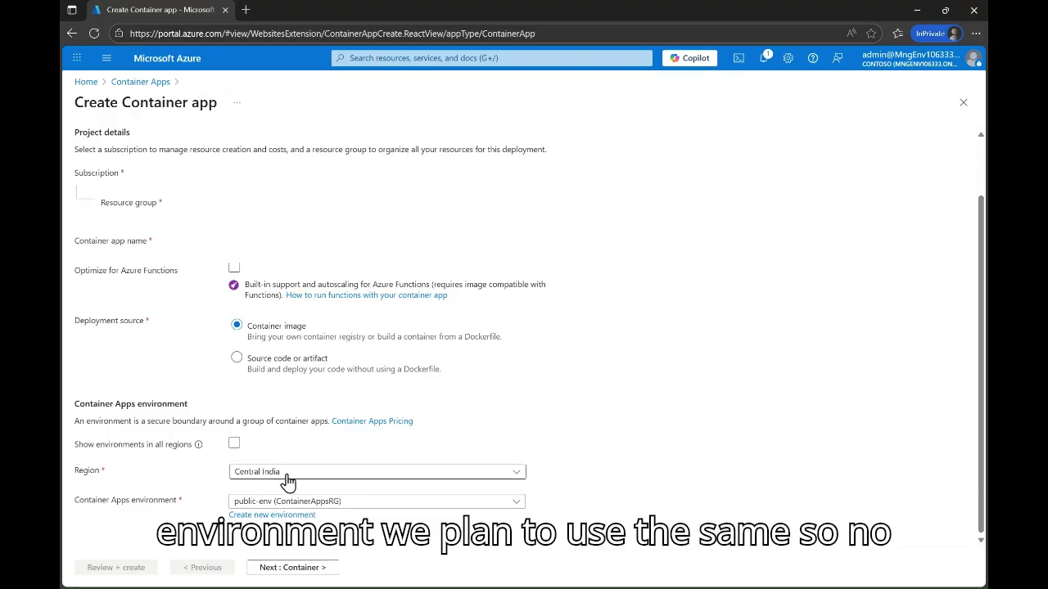
pyautogui.click(293, 568)
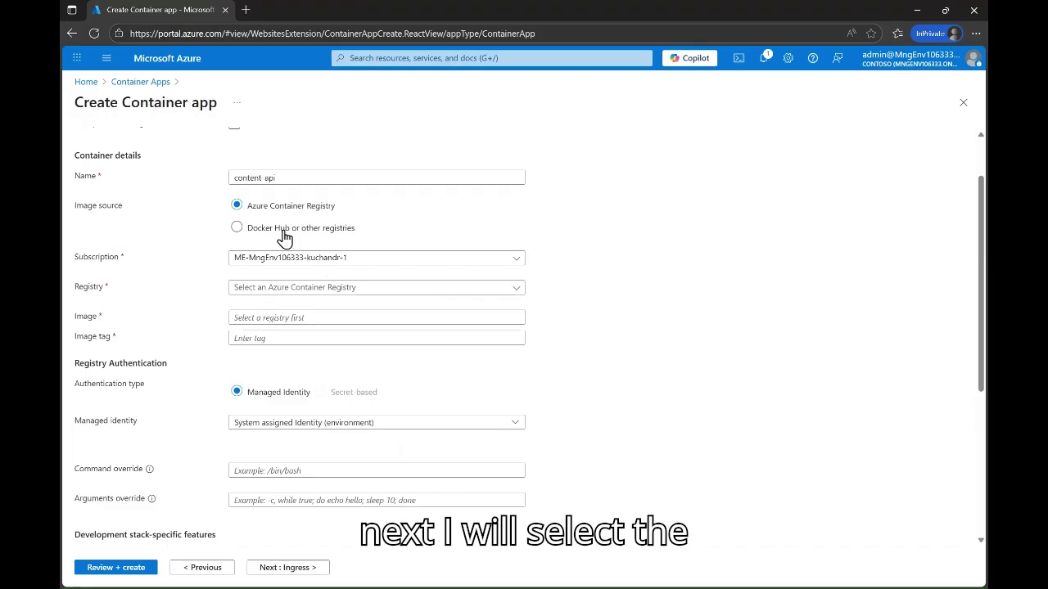
# - Set the container to use the content-api image with tag v1 from the existing Azure Container Registry
pyautogui.click(325, 296)
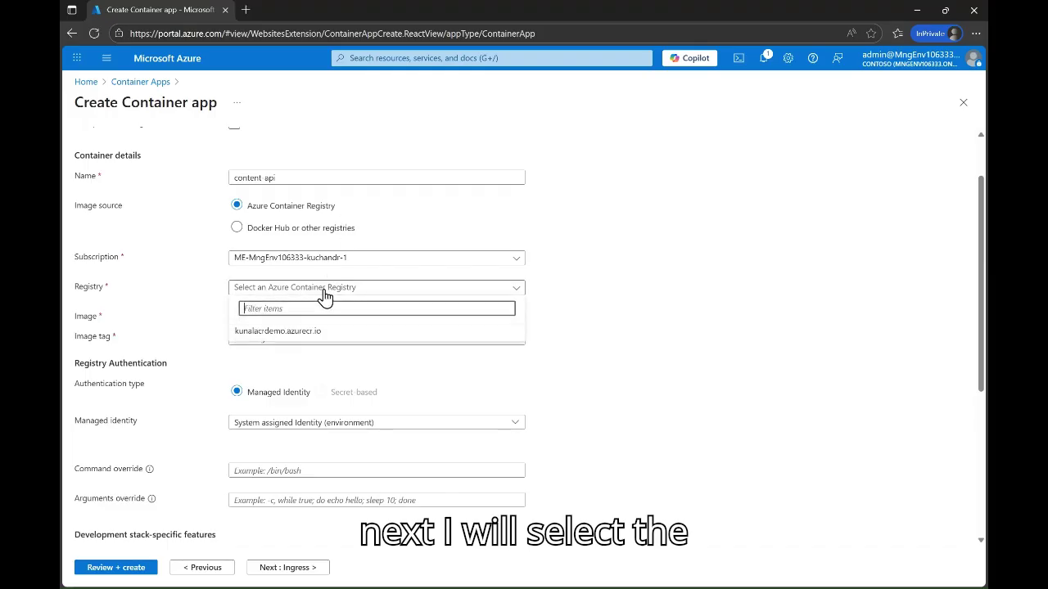
pyautogui.click(261, 331)
pyautogui.click(262, 324)
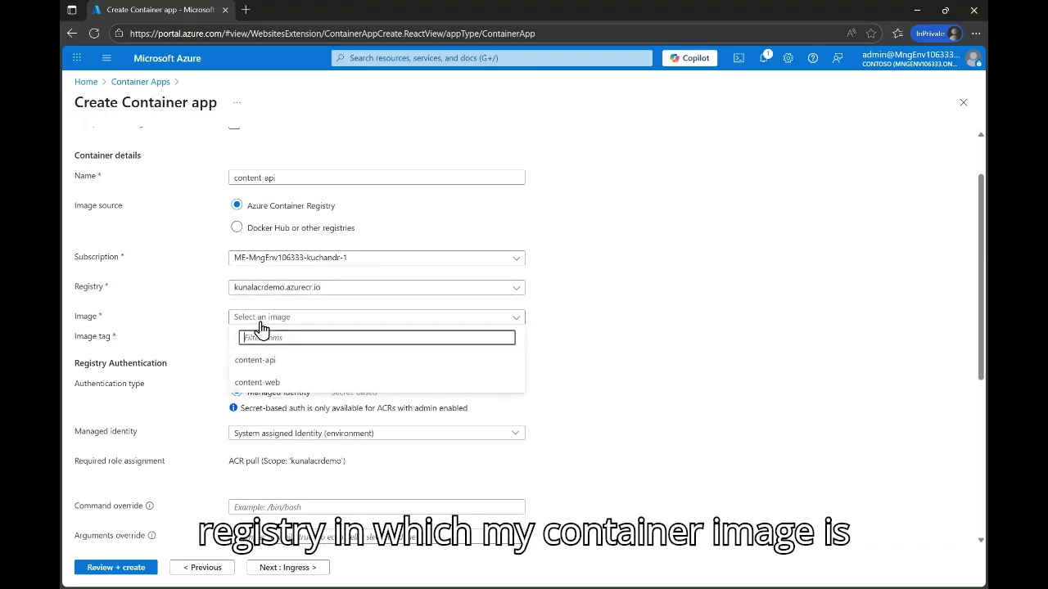
pyautogui.click(263, 367)
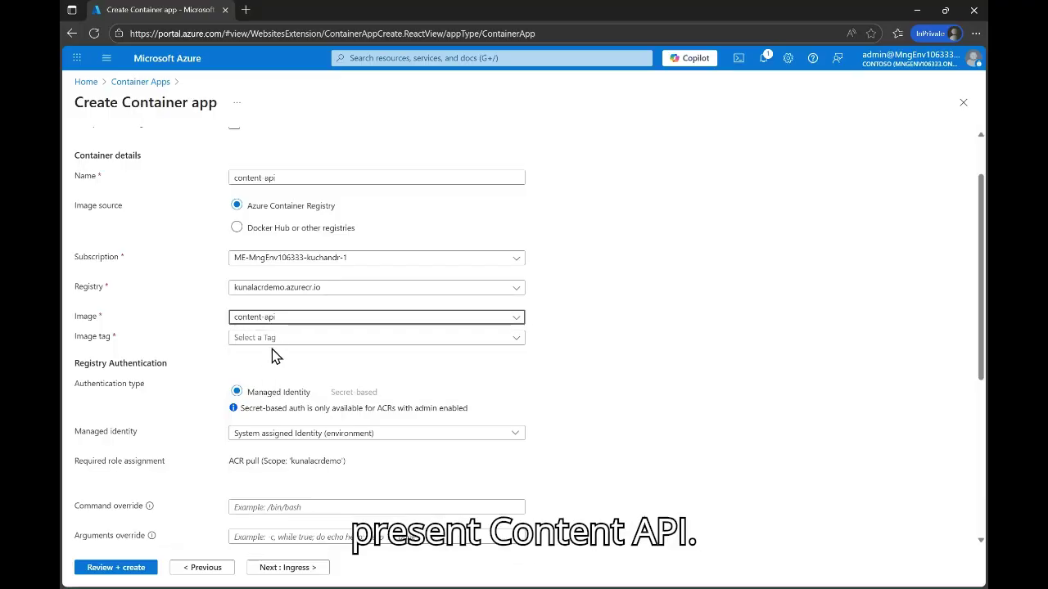
pyautogui.click(271, 340)
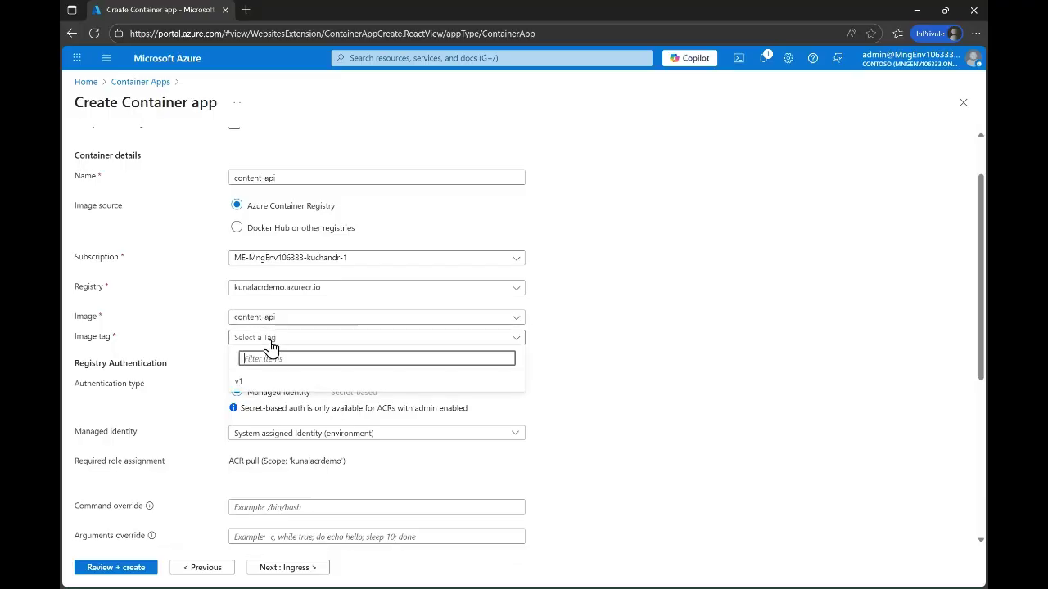
pyautogui.click(246, 382)
# - Assign the publicwlpro workload profile to the content-api container and allocate 1 CPU core and 1 Gi of memory
pyautogui.scroll(-2, 414, 465)
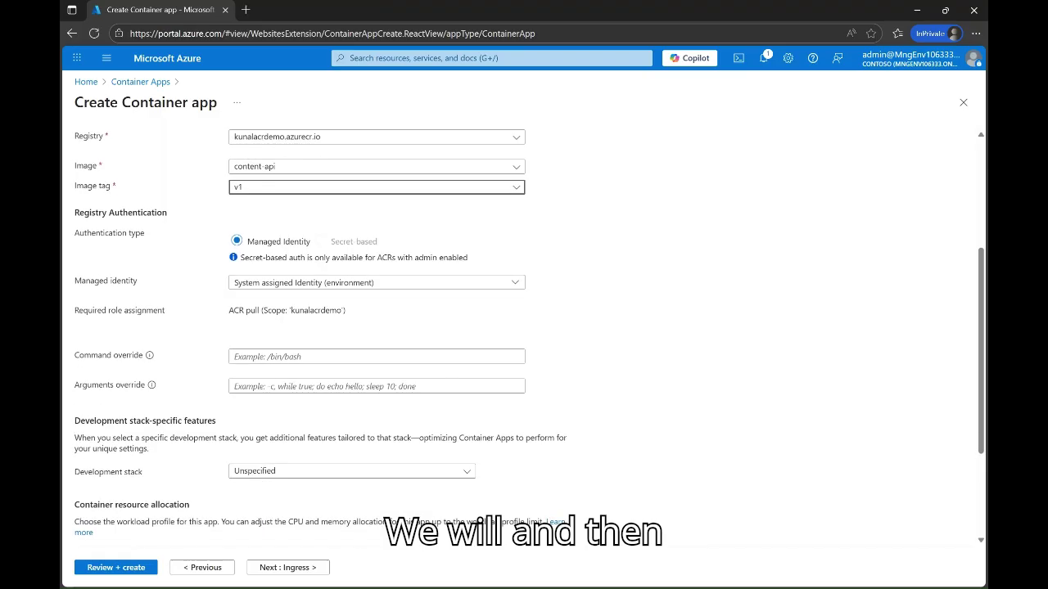
pyautogui.scroll(-2, 402, 383)
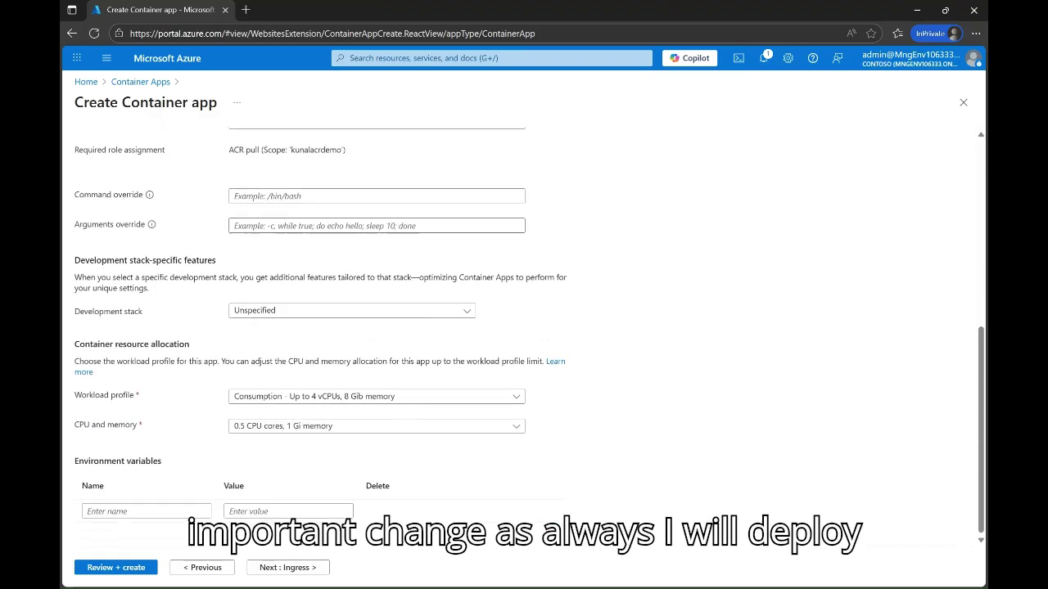
pyautogui.click(296, 398)
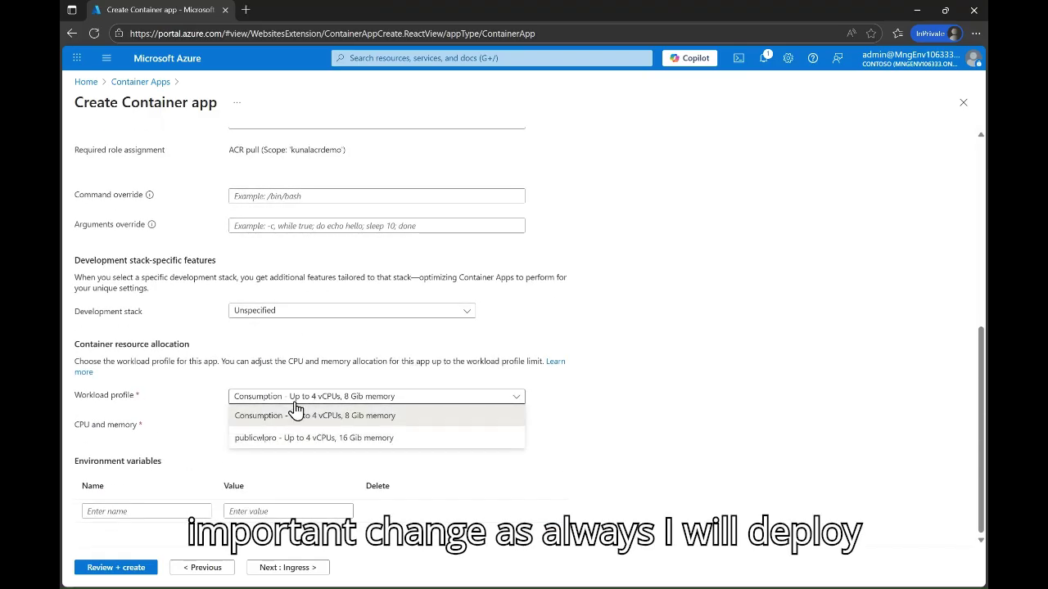
pyautogui.click(267, 439)
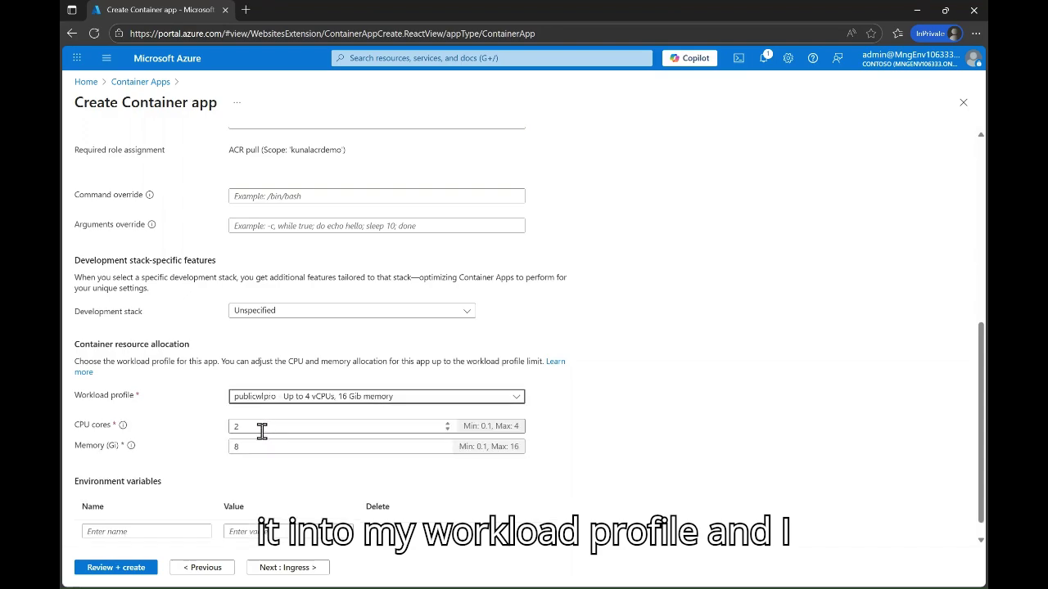
pyautogui.click(257, 427)
pyautogui.write('1')
pyautogui.press('Tab')
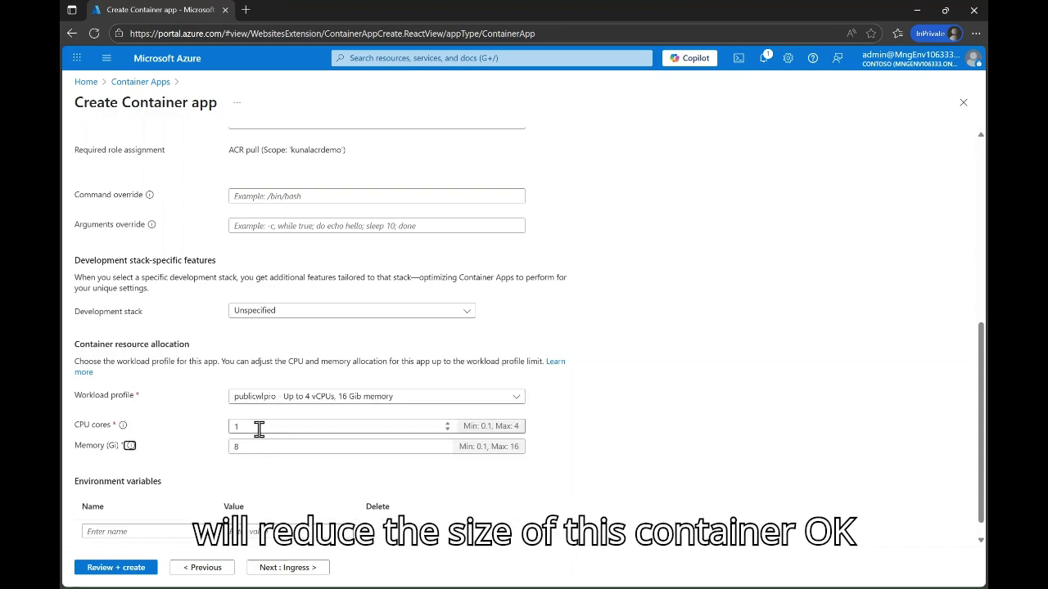
pyautogui.press('Tab')
pyautogui.write('1')
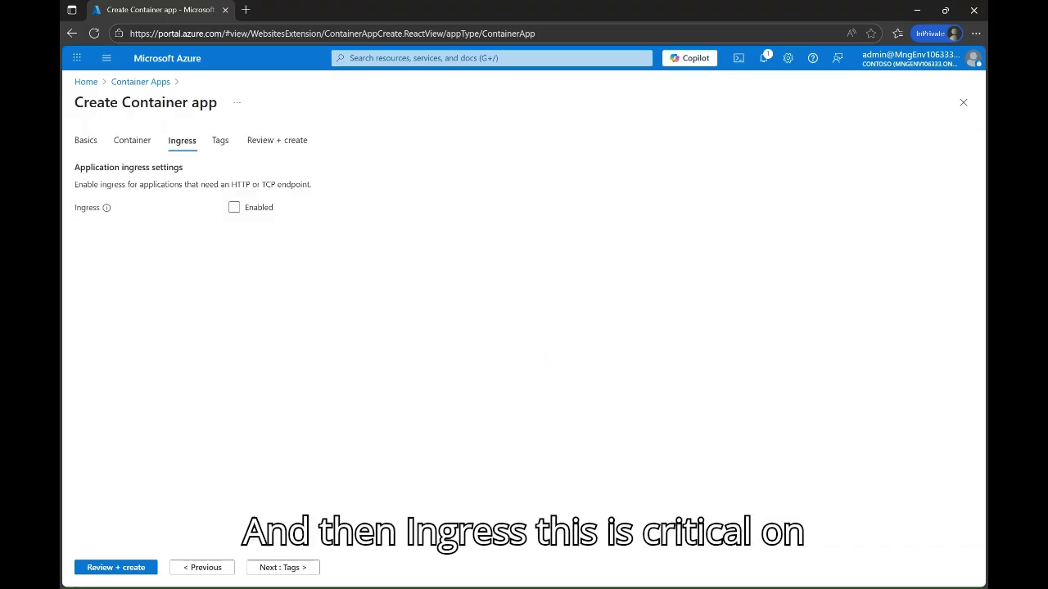
# - Enable HTTP ingress limited to the Container Apps Environment for content-api, with target port 3001
pyautogui.click(234, 207)
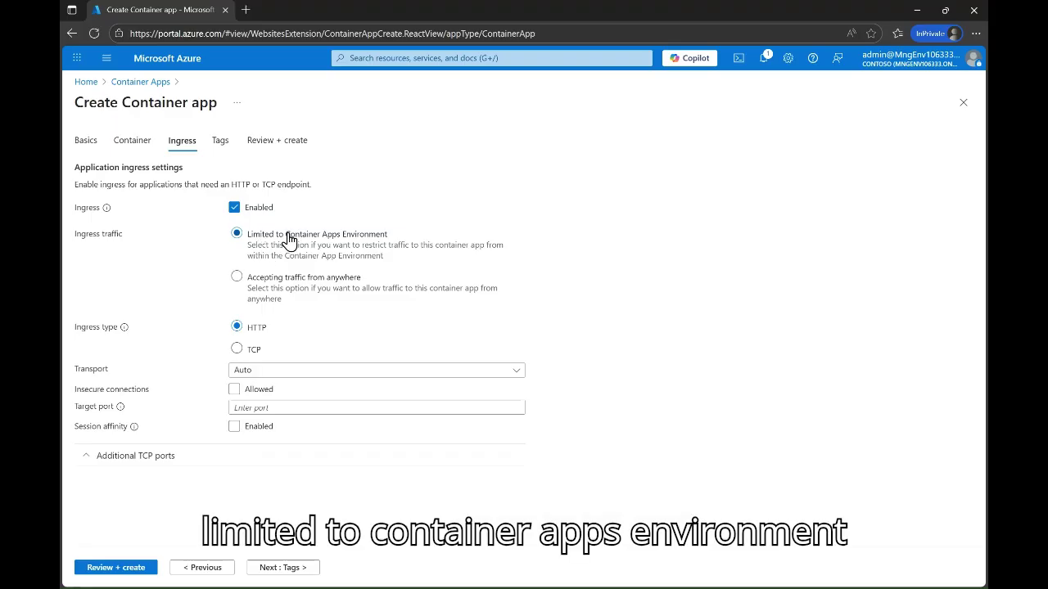
pyautogui.click(282, 408)
pyautogui.write('300')
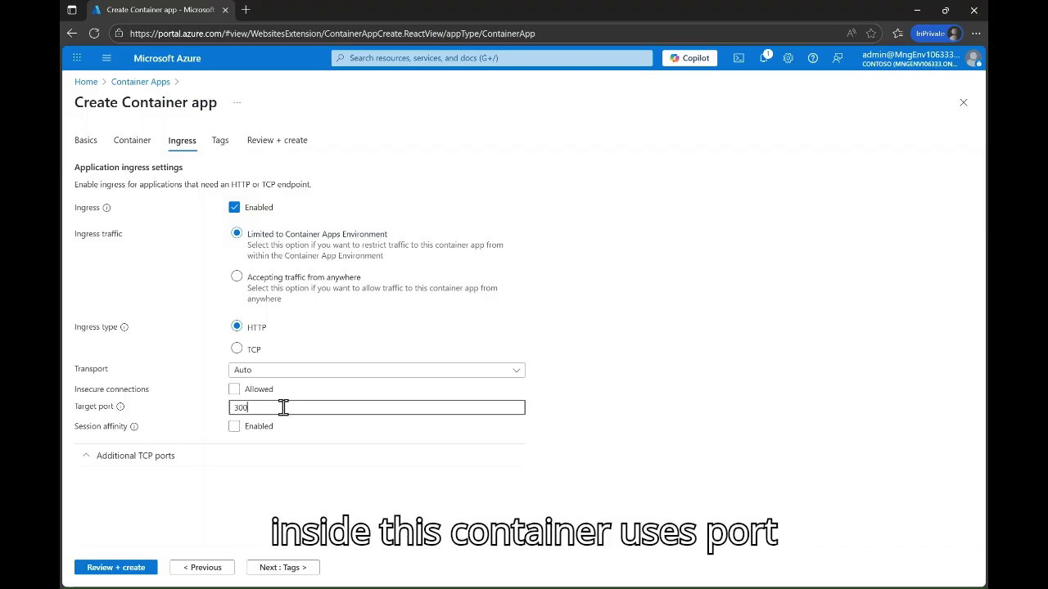
pyautogui.write('1')
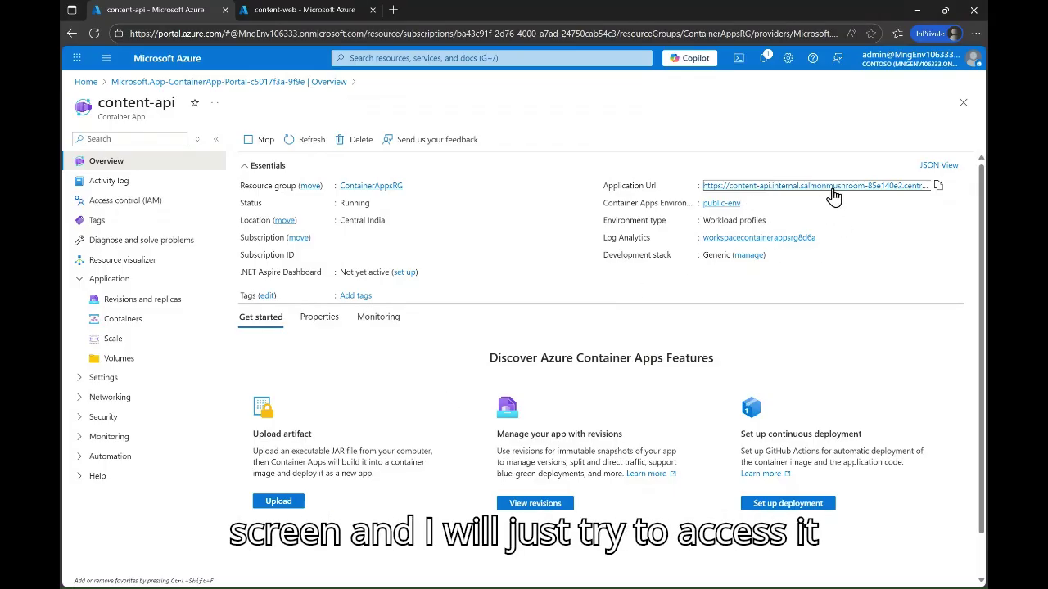
# - Try to open content-api from its application URL and return to the content-web container app
pyautogui.click(832, 193)
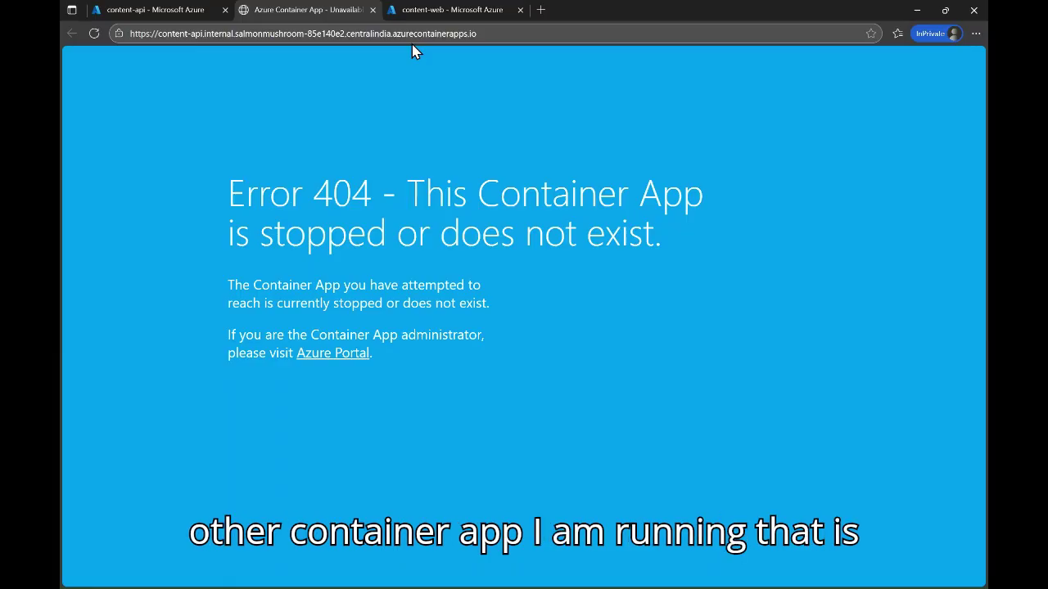
pyautogui.click(434, 11)
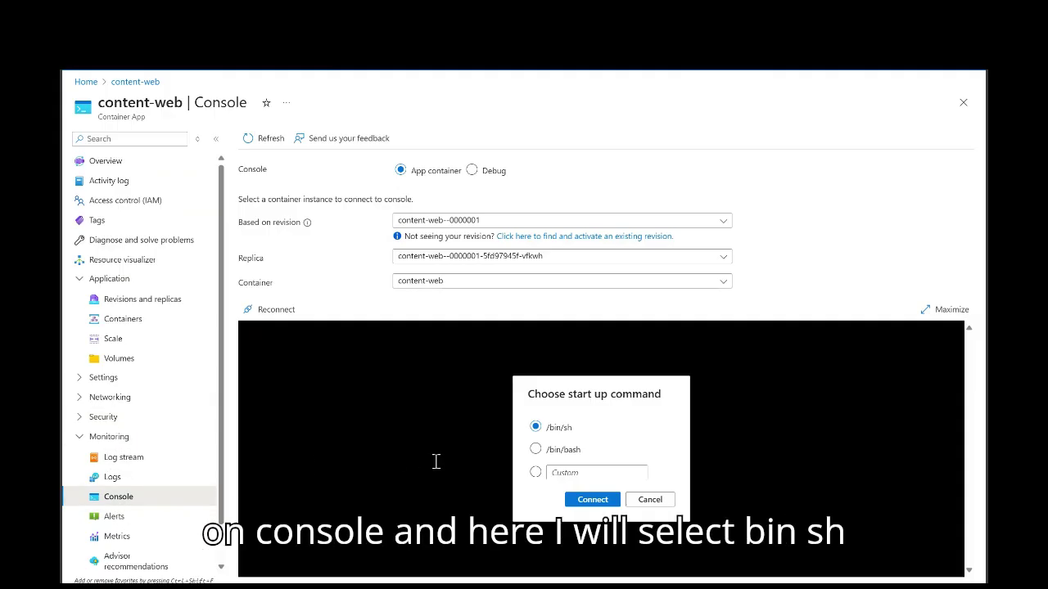
# - Connect to the content-web container's console with /bin/sh and run curl against content-api's internal /speakers URL
pyautogui.click(594, 501)
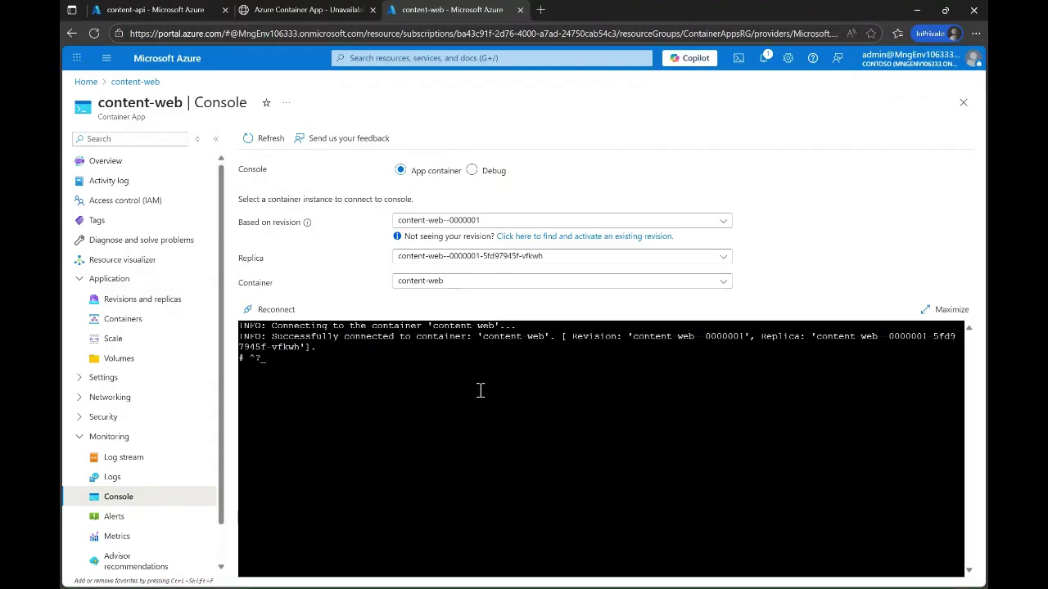
pyautogui.press('BackSpace')
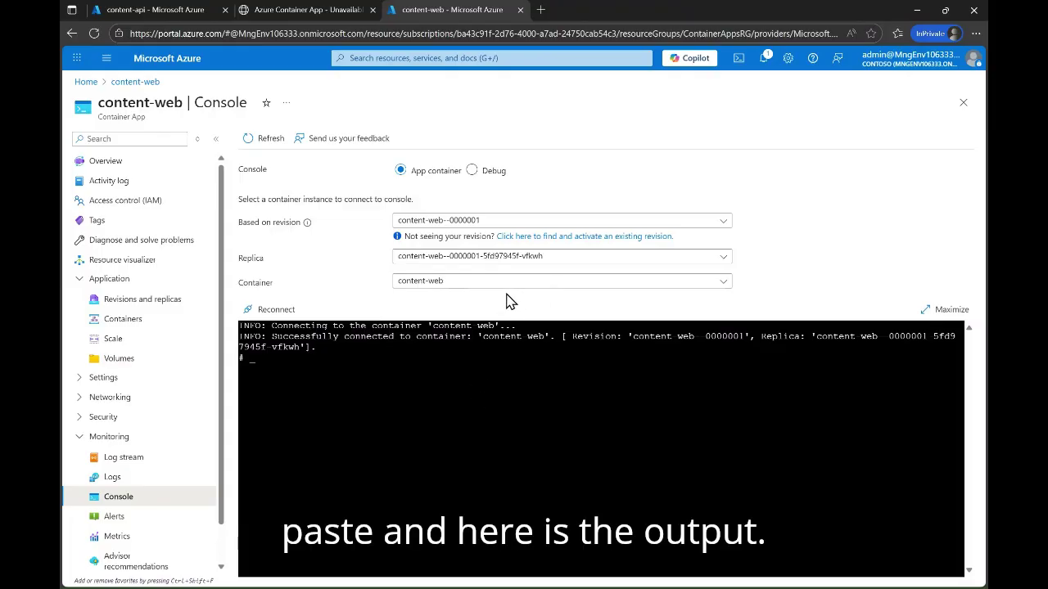
pyautogui.hotkey('ctrl', 'v')
pyautogui.press('Return')
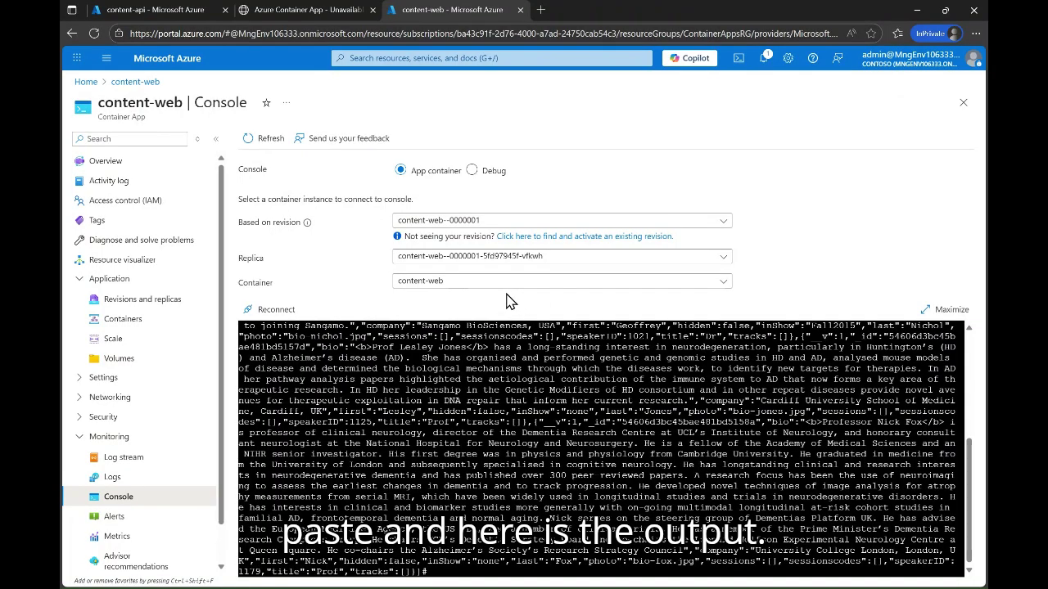
# - Clear the content-web console and run the same curl request to content-api's /speakers endpoint again
pyautogui.write('c')
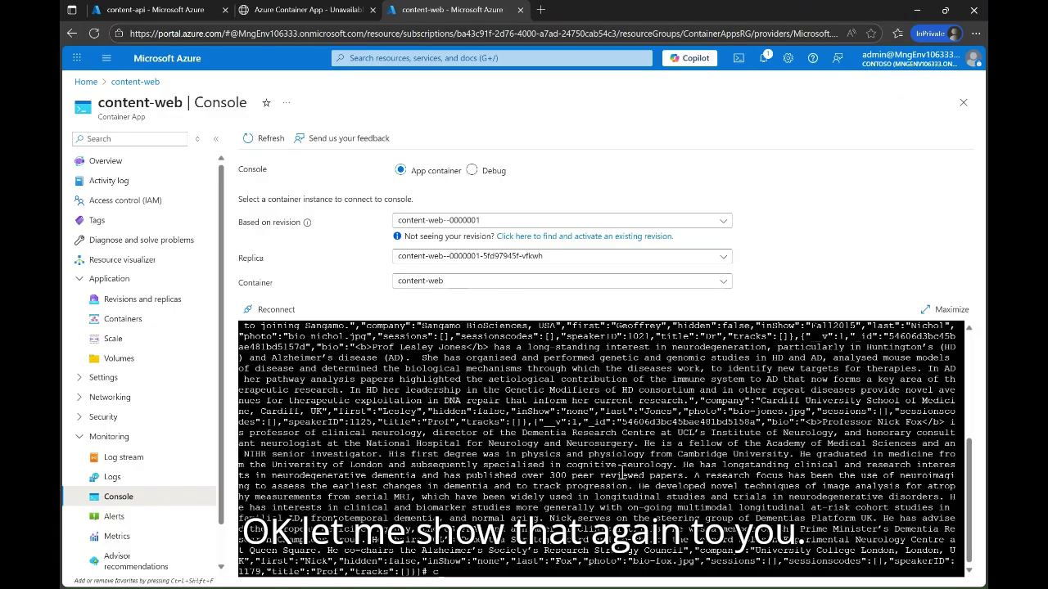
pyautogui.write('lear')
pyautogui.press('Return')
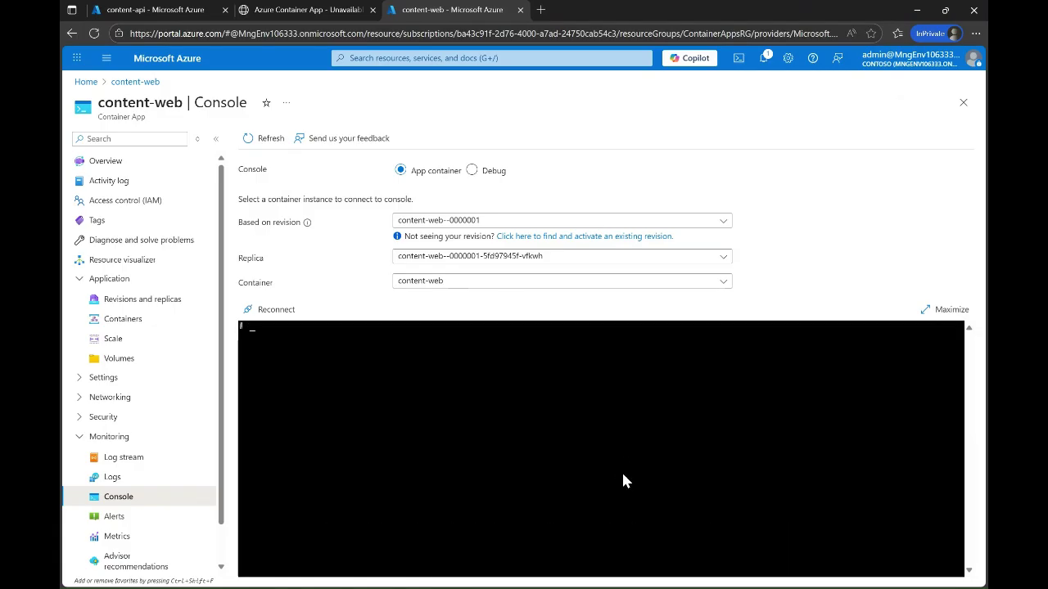
pyautogui.hotkey('ctrl', 'v')
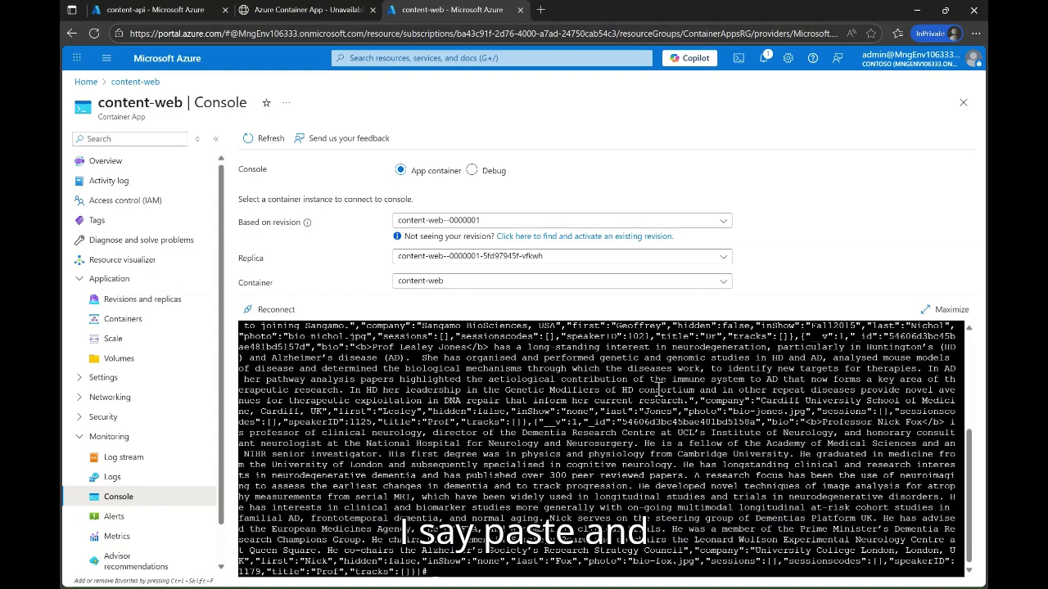
# - Review the curl output from its beginning and compare it with the content-api page opened in the browser
pyautogui.scroll(6, 978, 481)
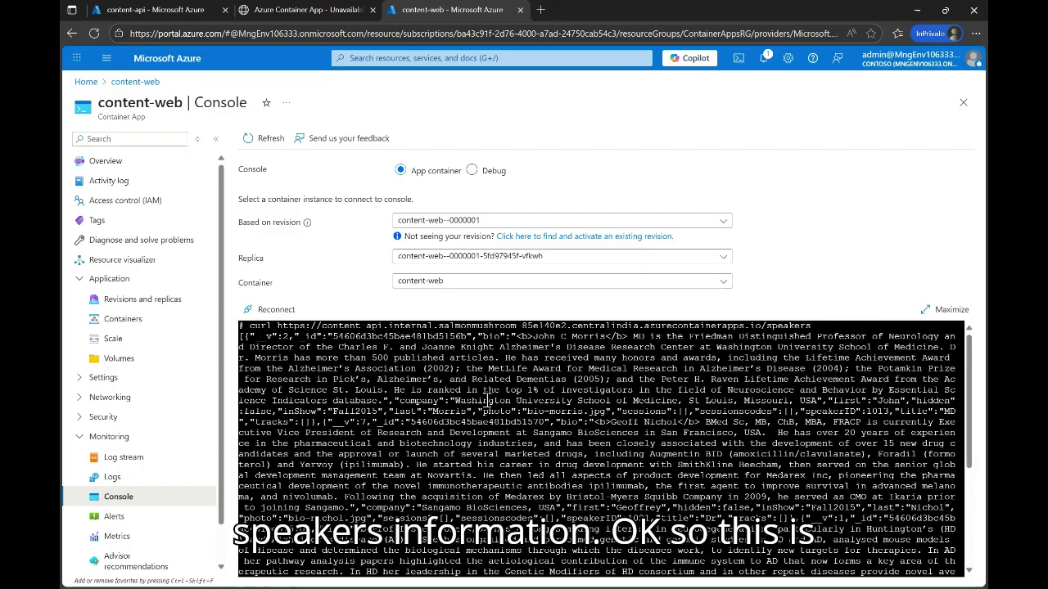
pyautogui.click(303, 9)
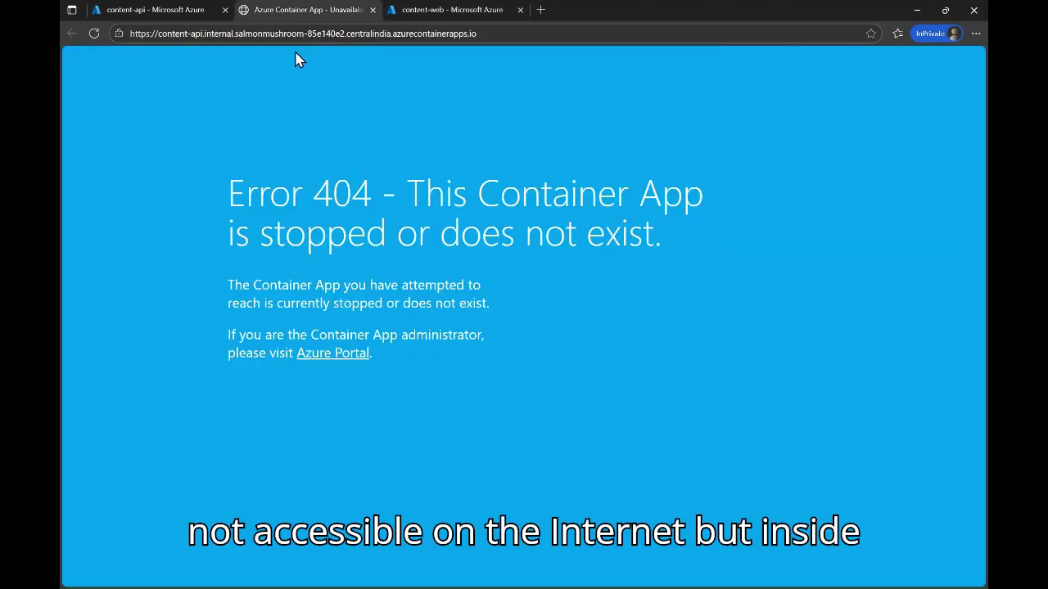
pyautogui.click(446, 10)
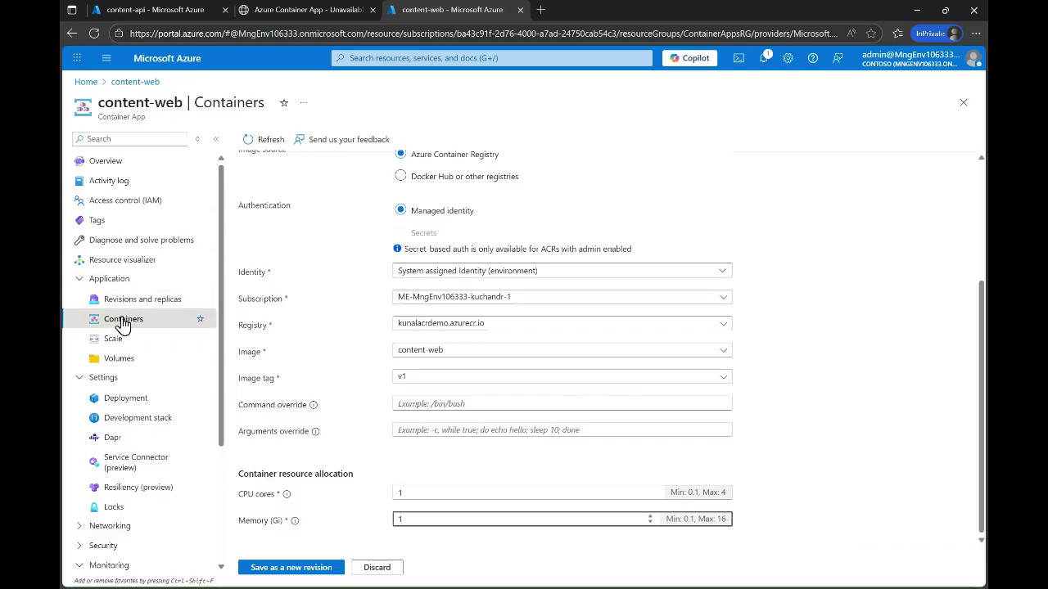
# - Add an environment variable named CONTENT_API_URL to the content-web container, cutting the pasted https URL out of its name
pyautogui.scroll(3, 339, 243)
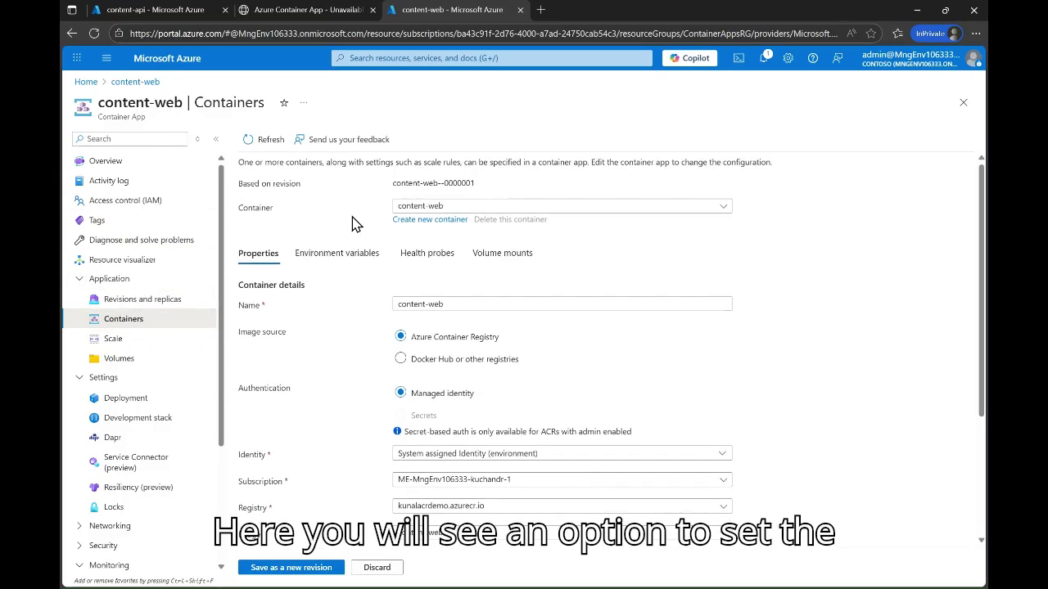
pyautogui.click(337, 257)
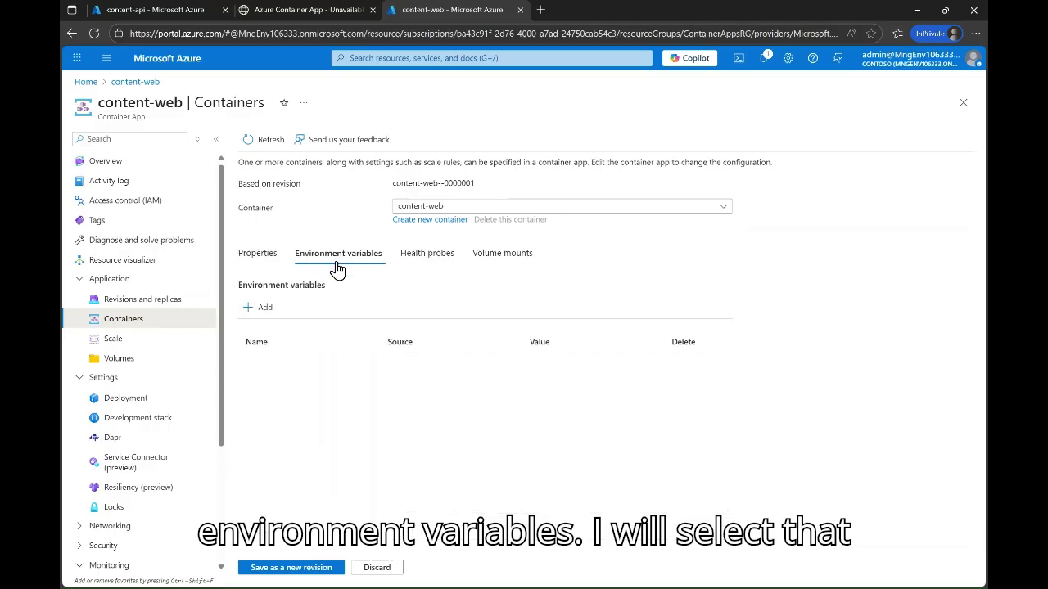
pyautogui.click(257, 311)
pyautogui.click(297, 368)
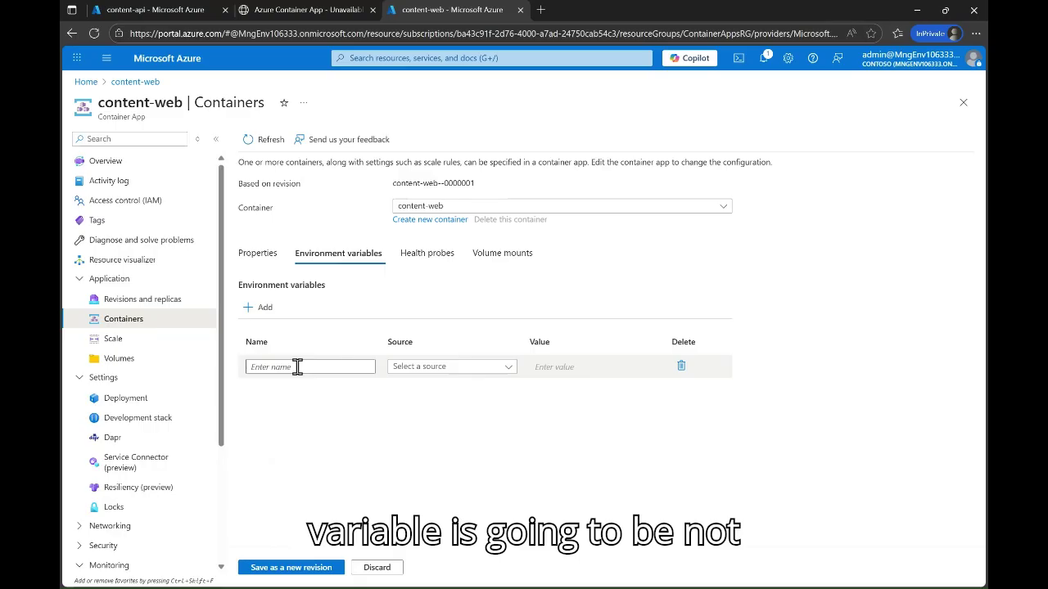
pyautogui.click(297, 367)
pyautogui.write('CONTENT_API_URL=https://content-api.internal.salmonmushroom-85e140e2.centralindia.azurecontainerapps.io')
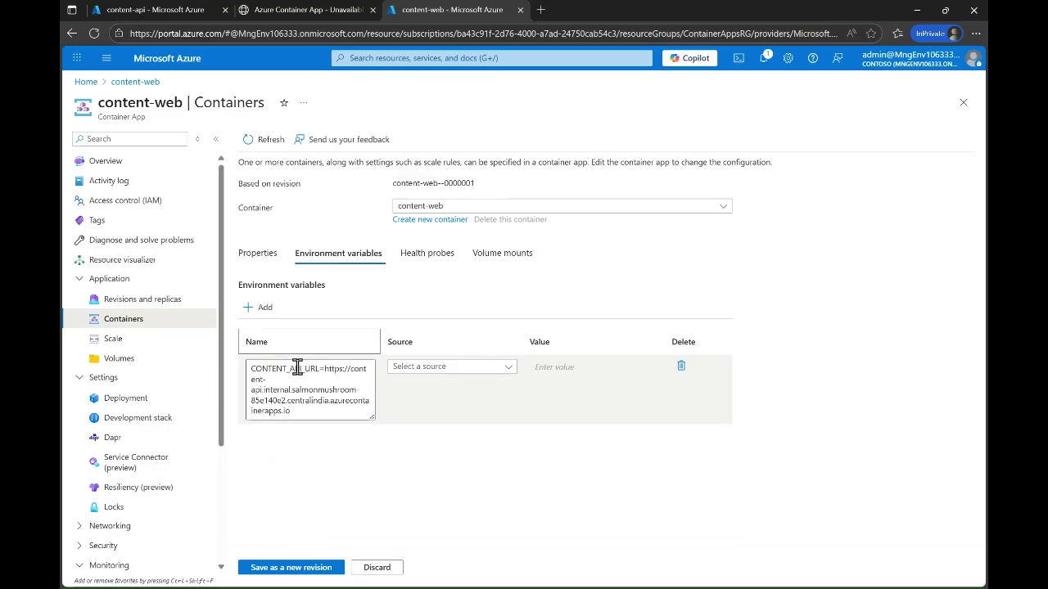
pyautogui.moveTo(325, 369); pyautogui.dragTo(353, 417)
pyautogui.hotkey('ctrl', 'x')
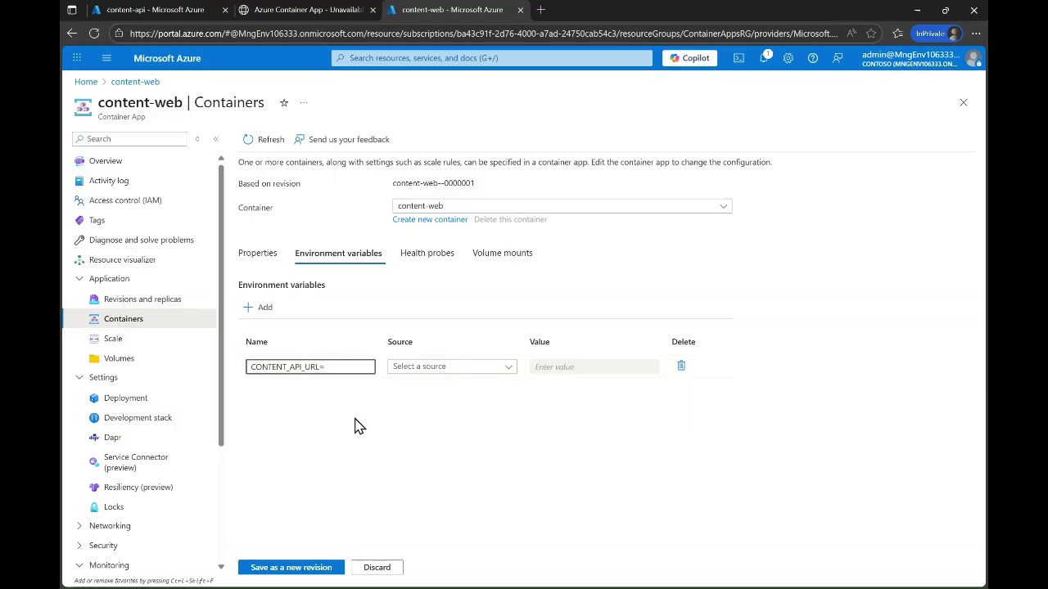
pyautogui.press('BackSpace')
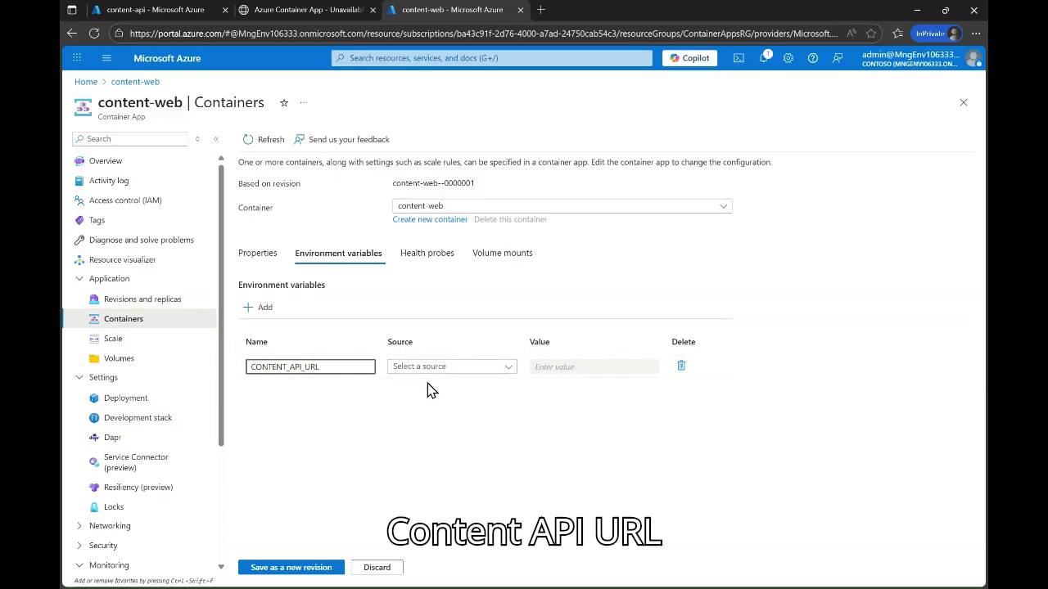
pyautogui.click(451, 368)
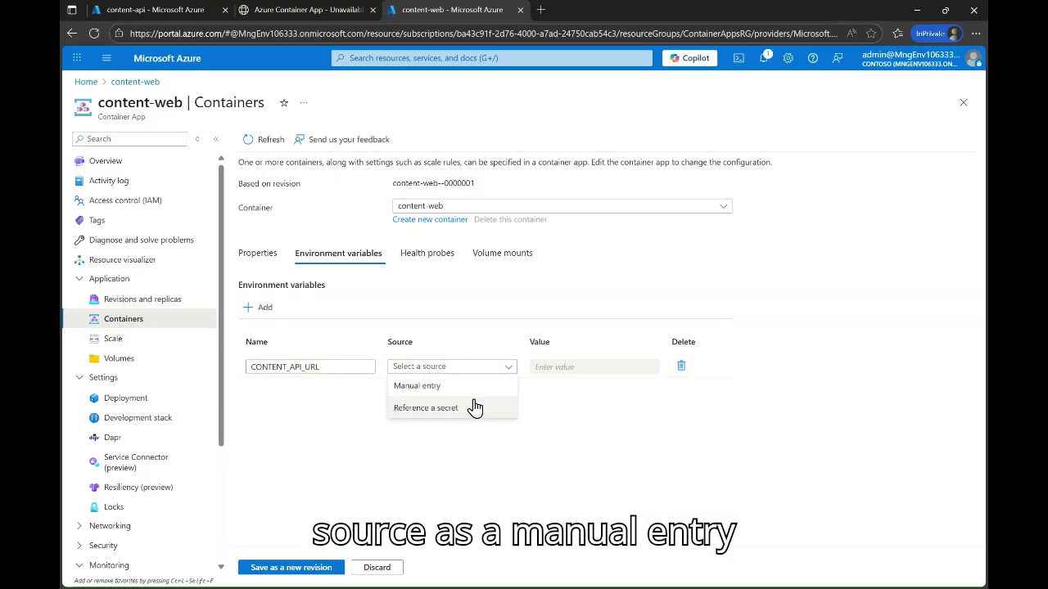
pyautogui.click(437, 388)
pyautogui.click(552, 367)
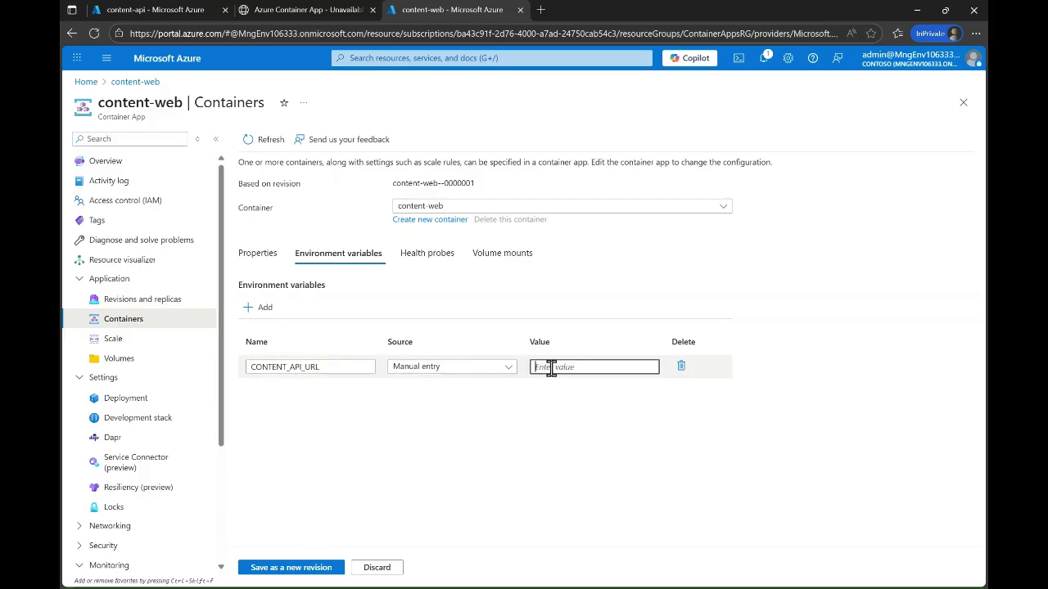
pyautogui.hotkey('ctrl', 'v')
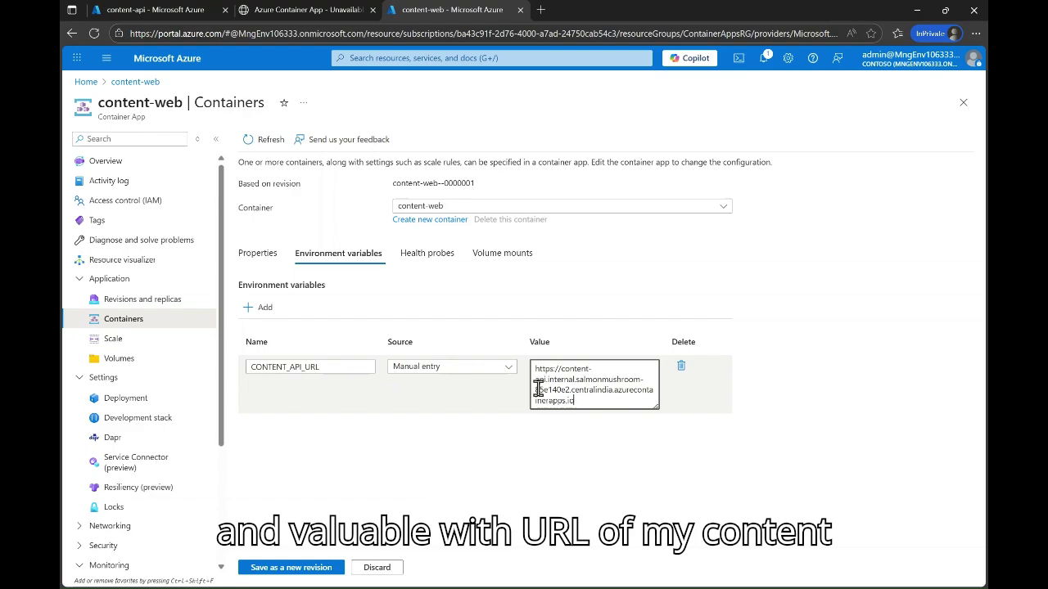
pyautogui.click(293, 569)
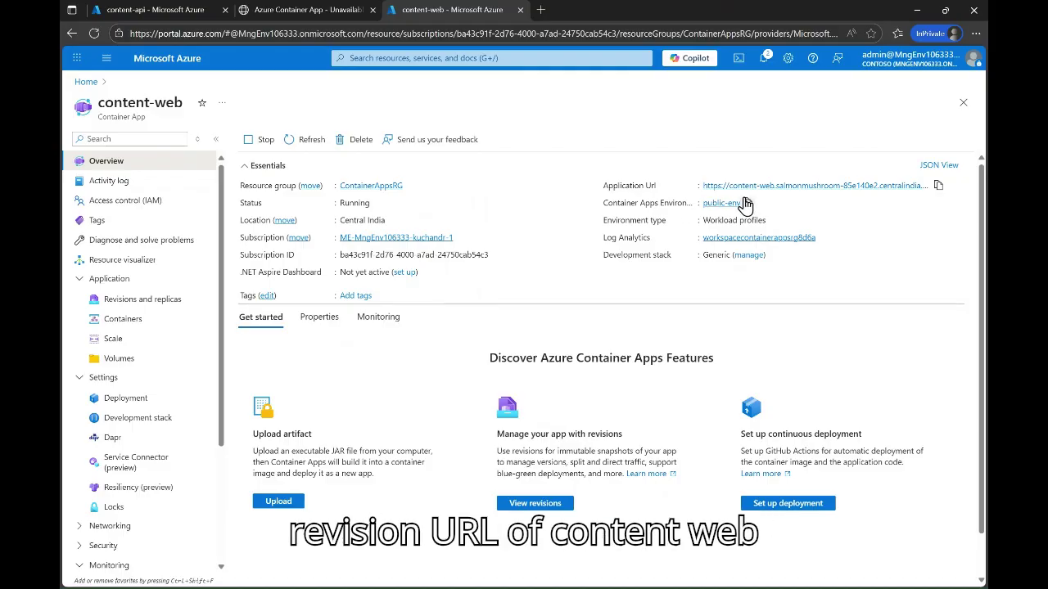
# - Open content-web from its application URL and check the site's Speakers and Sessions pages
pyautogui.click(794, 186)
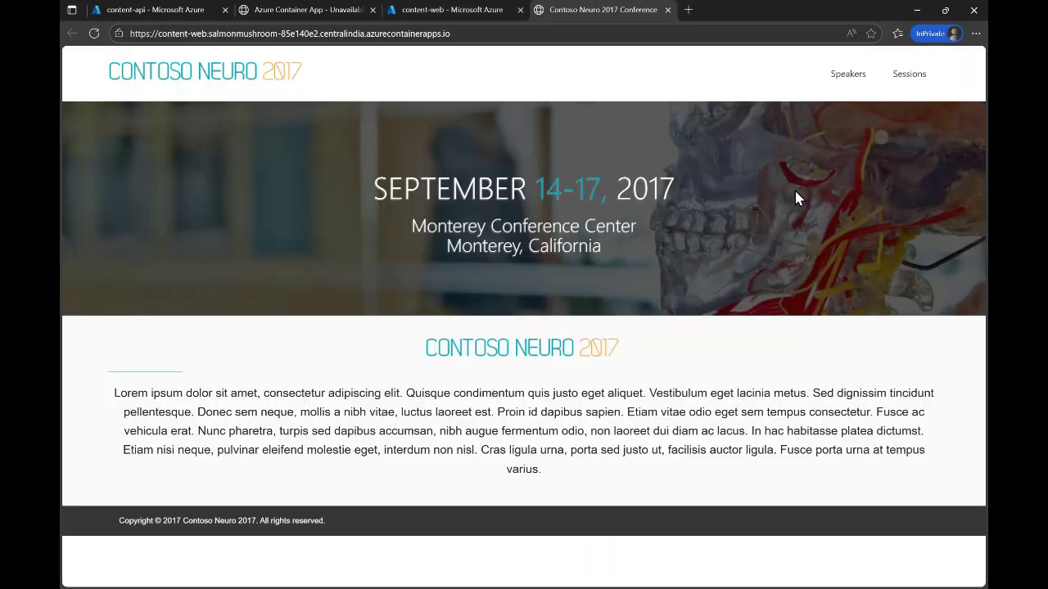
pyautogui.click(849, 79)
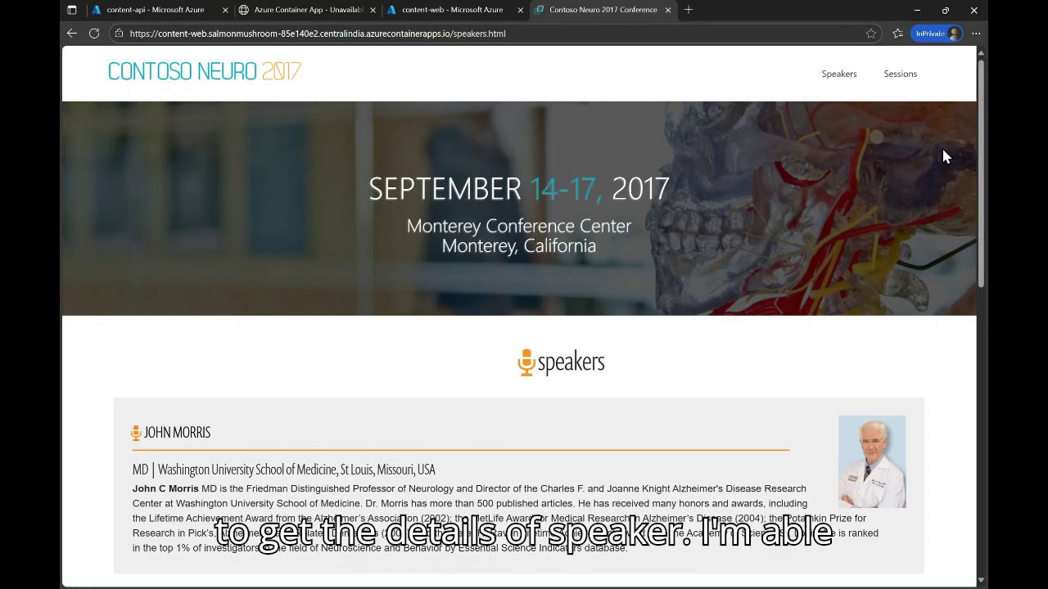
pyautogui.click(905, 72)
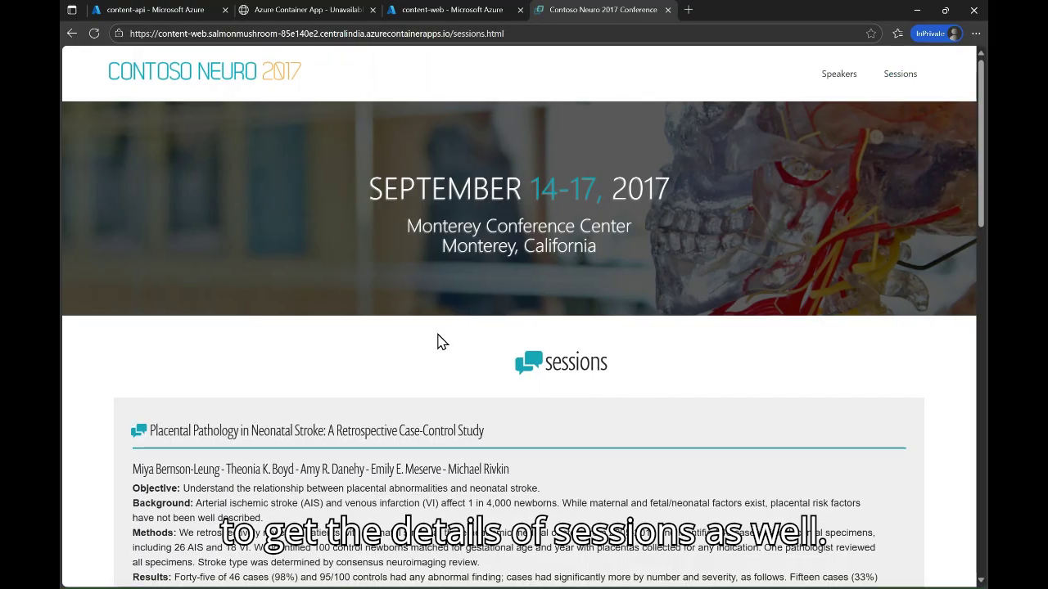
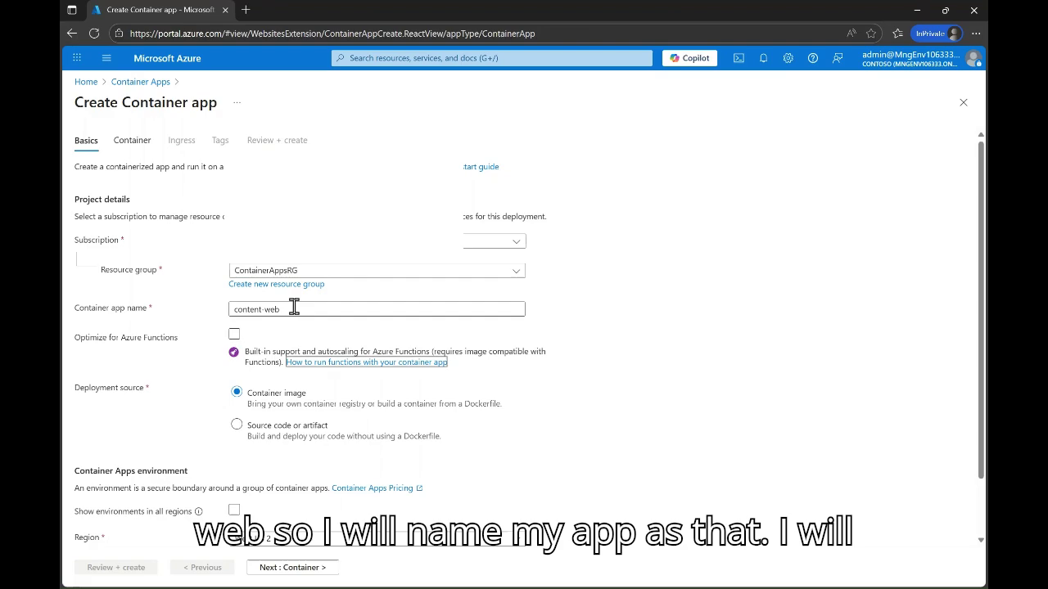
# - Set the region of the new content-web container app to Central India
pyautogui.scroll(-1, 295, 306)
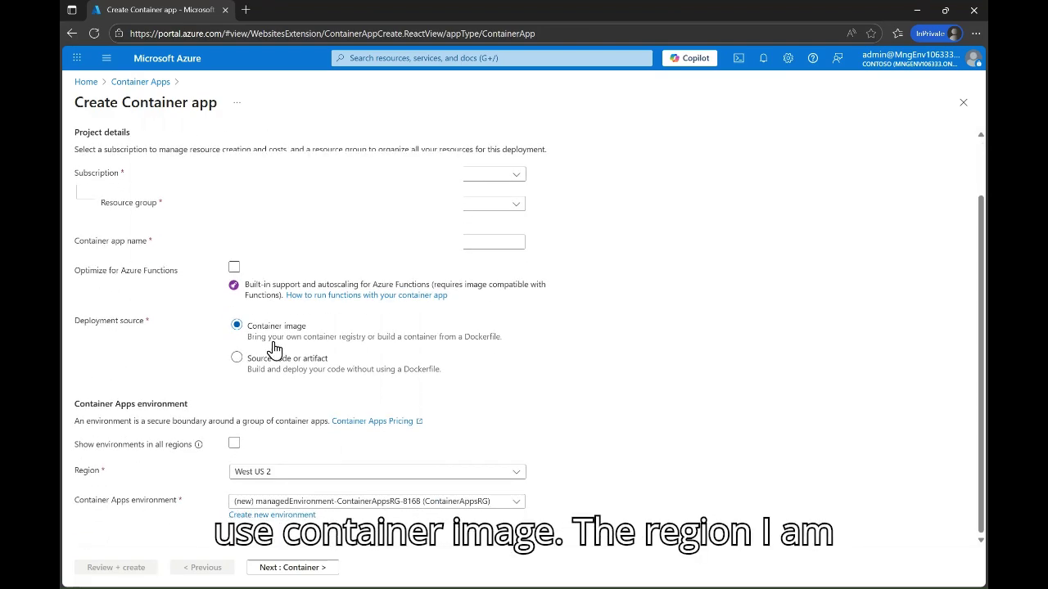
pyautogui.click(283, 474)
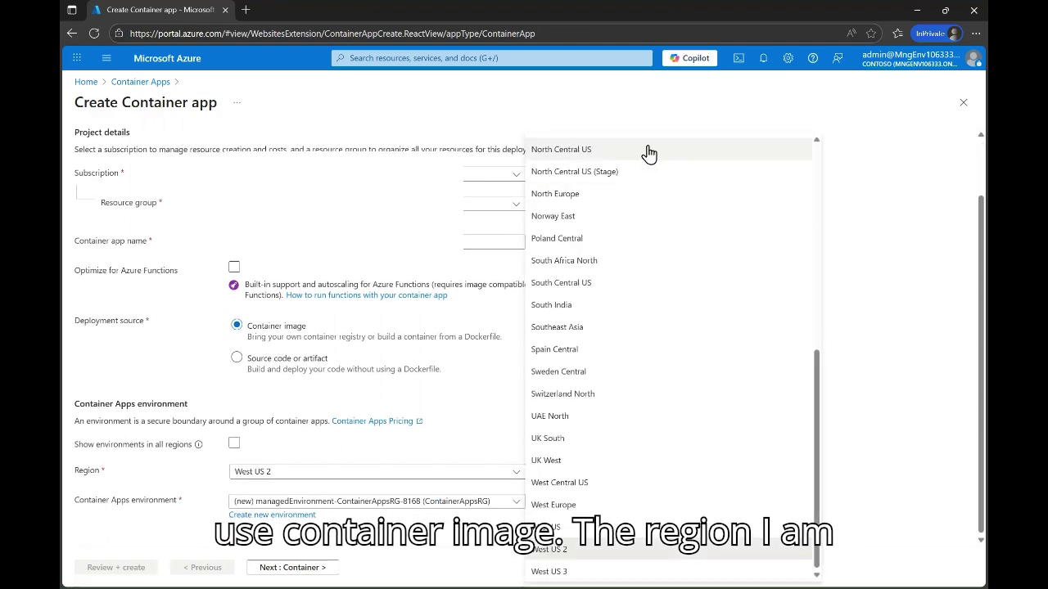
pyautogui.scroll(5, 818, 182)
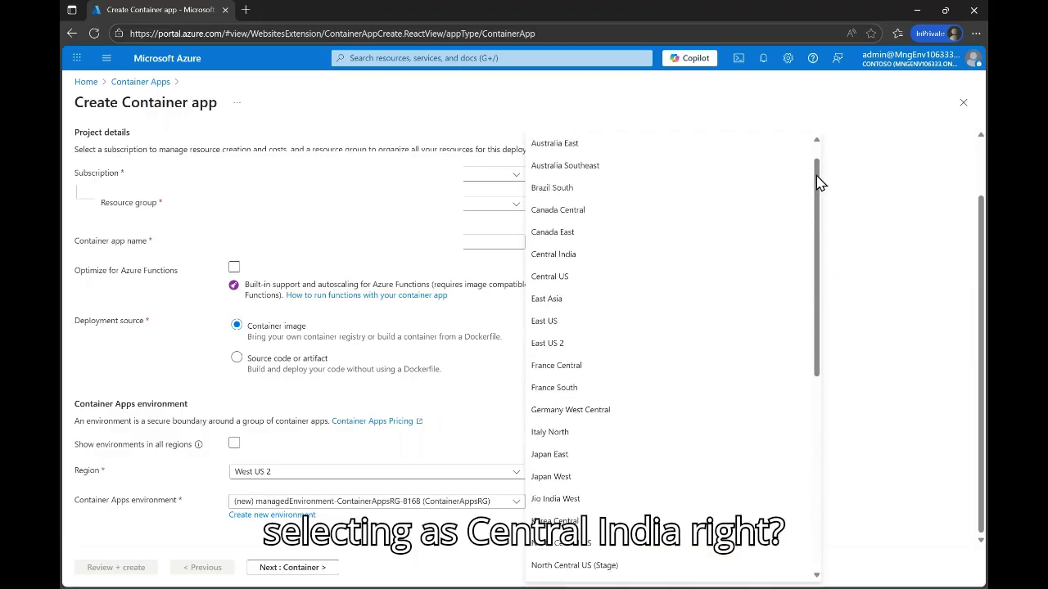
pyautogui.click(591, 259)
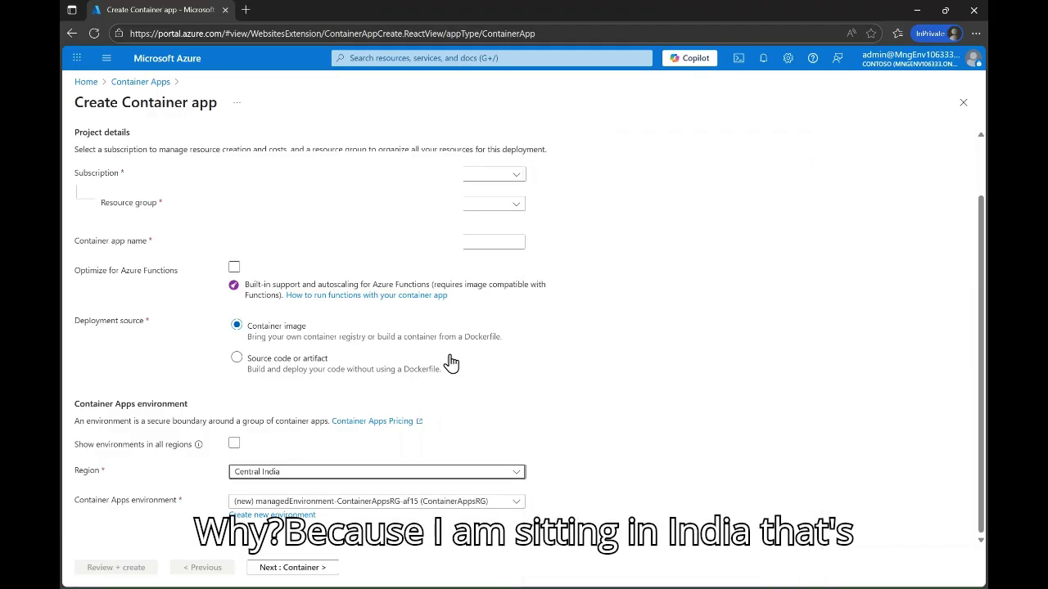
# - Start creating a new Container Apps environment and name it private-en
pyautogui.click(274, 515)
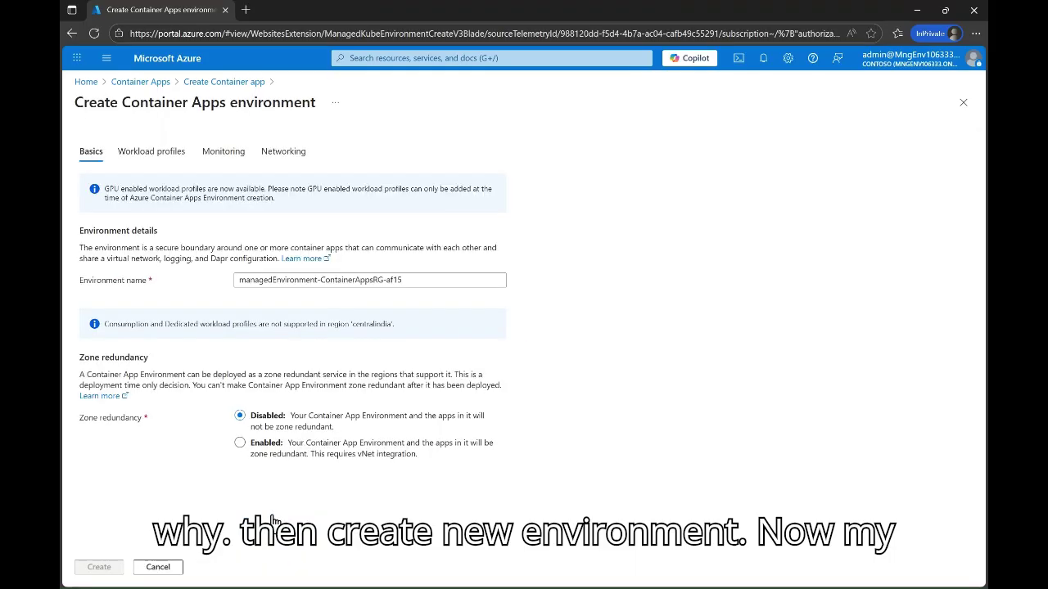
pyautogui.tripleClick(432, 280)
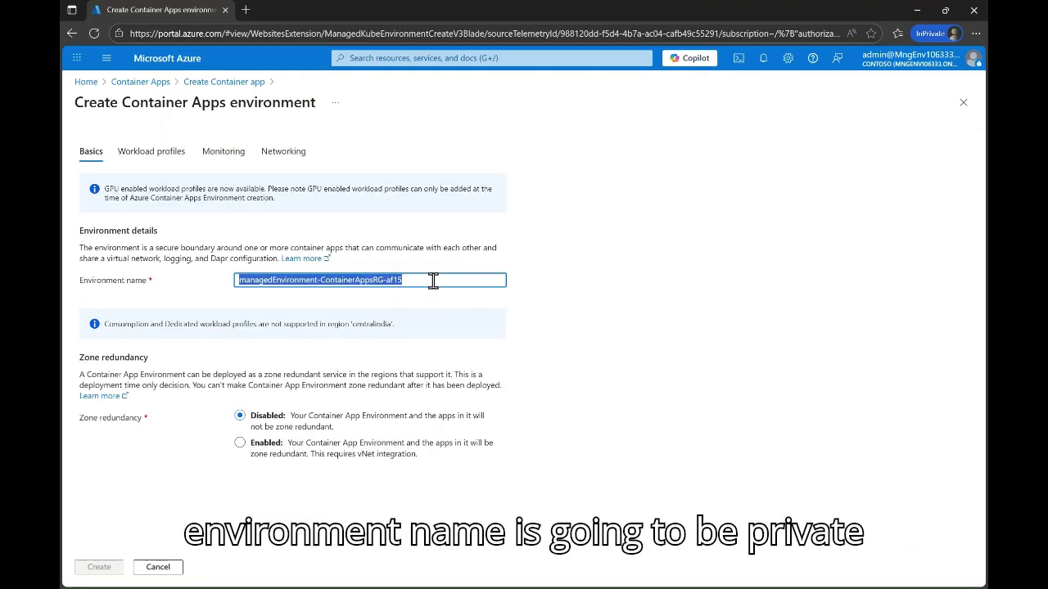
pyautogui.write('private-en')
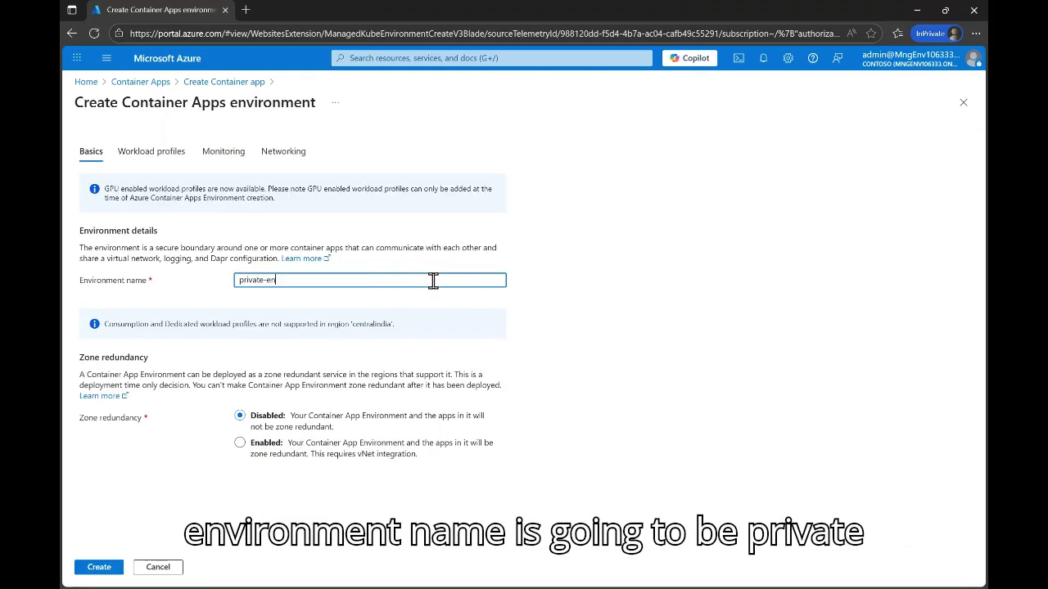
# - Start a dedicated workload profile for the new environment and name it priwkpro
pyautogui.click(162, 161)
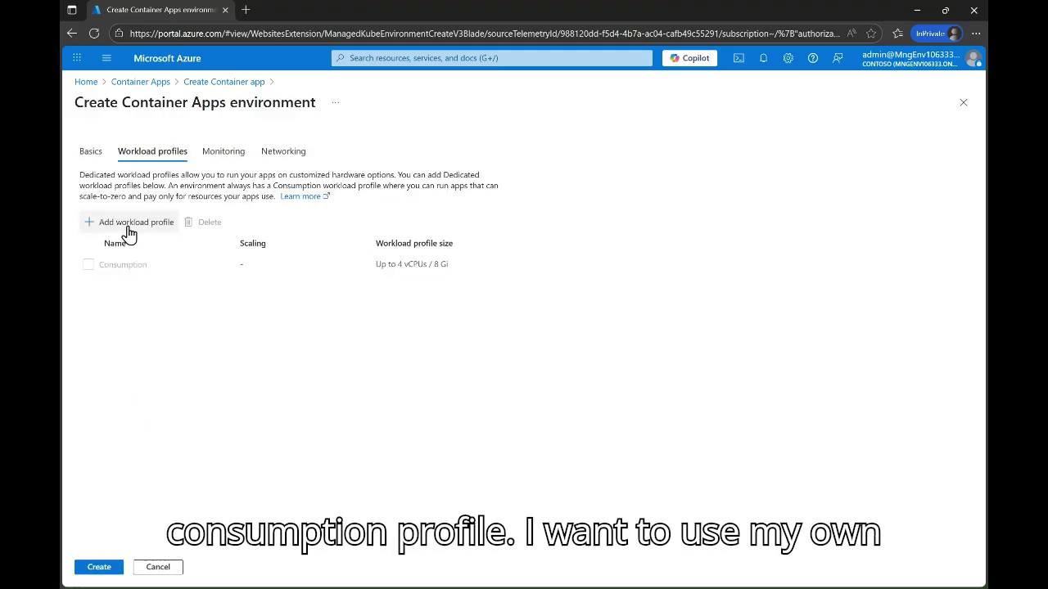
pyautogui.click(129, 230)
pyautogui.click(271, 175)
pyautogui.write('pri')
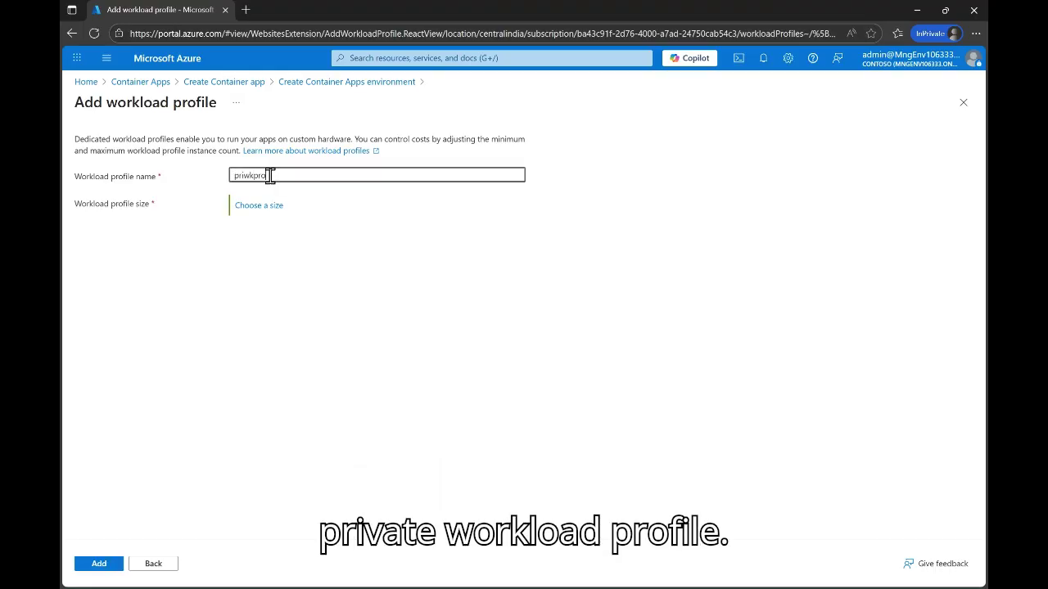
pyautogui.write('wkpro')
# - Choose the Dedicated-D4 size for the priwkpro profile, set its autoscaling instance range to 1–1, and add it to the environment
pyautogui.press('Tab')
pyautogui.press('Return')
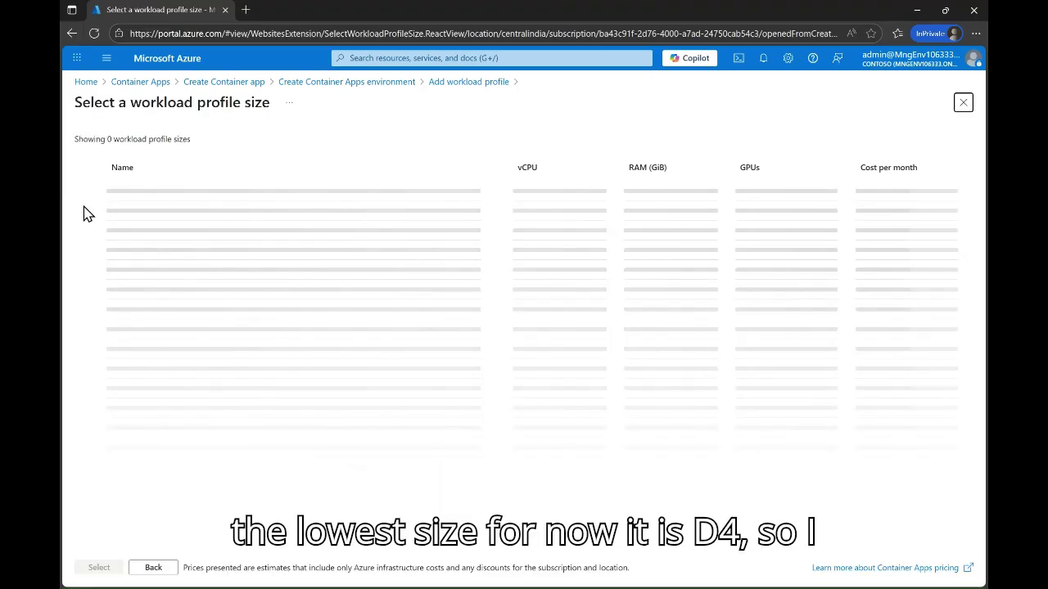
pyautogui.click(88, 217)
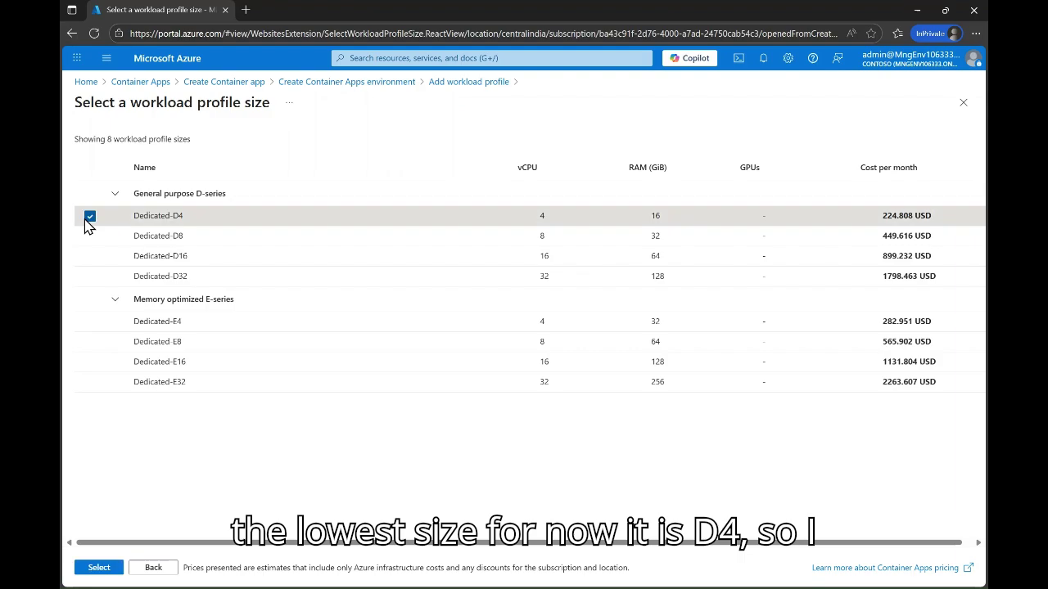
pyautogui.click(99, 567)
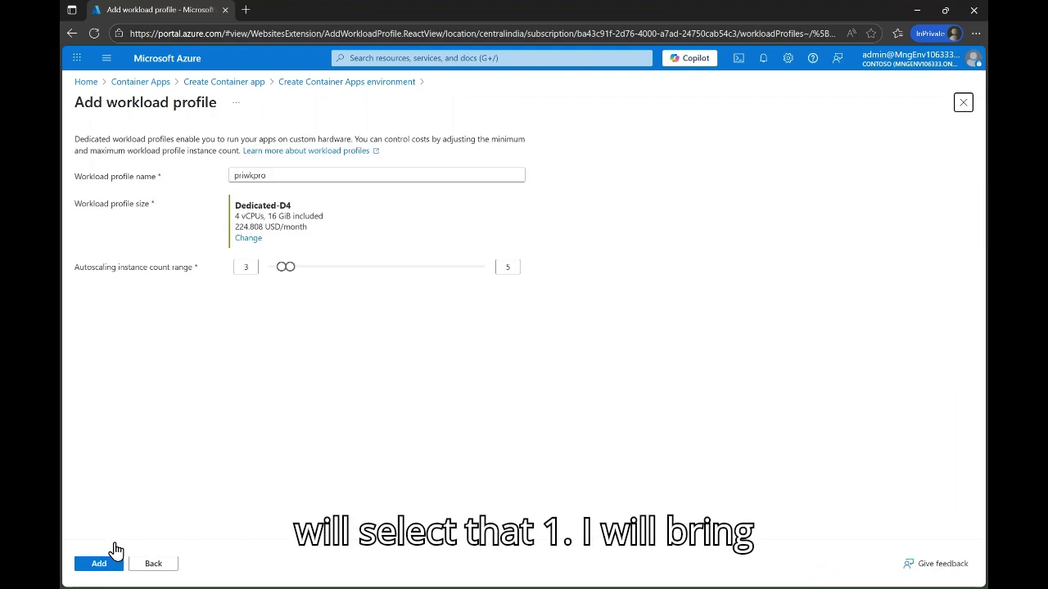
pyautogui.moveTo(284, 270); pyautogui.dragTo(276, 269)
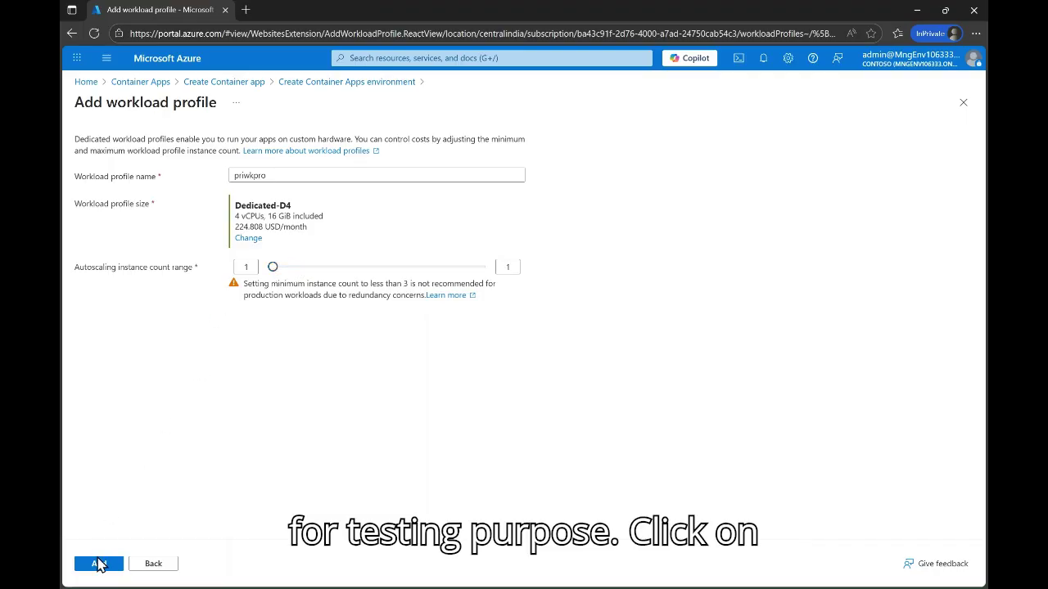
pyautogui.click(99, 564)
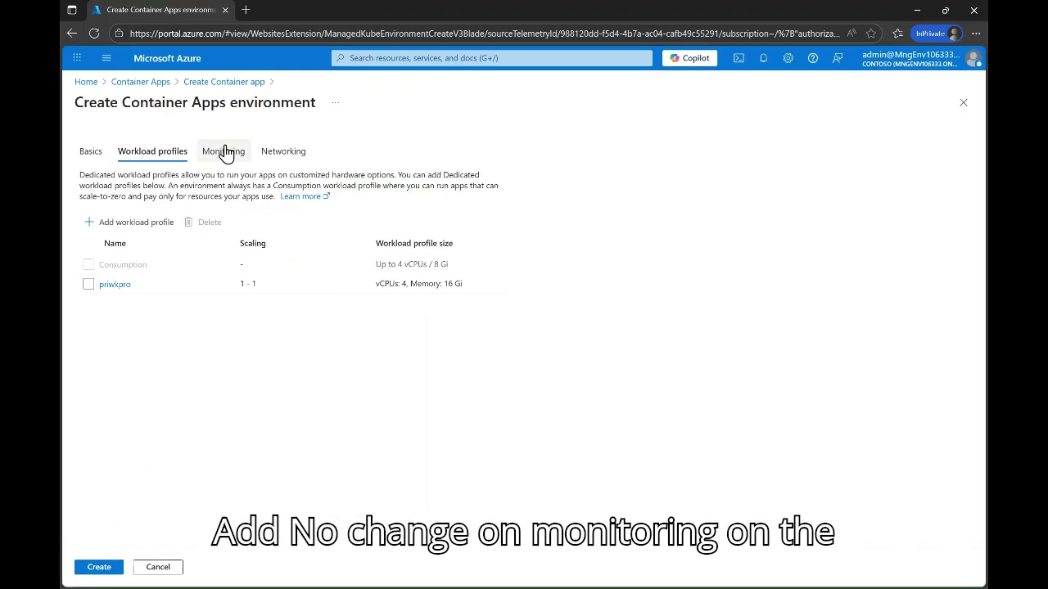
# - Disable public network access for the new environment and choose to use an own virtual network
pyautogui.click(283, 150)
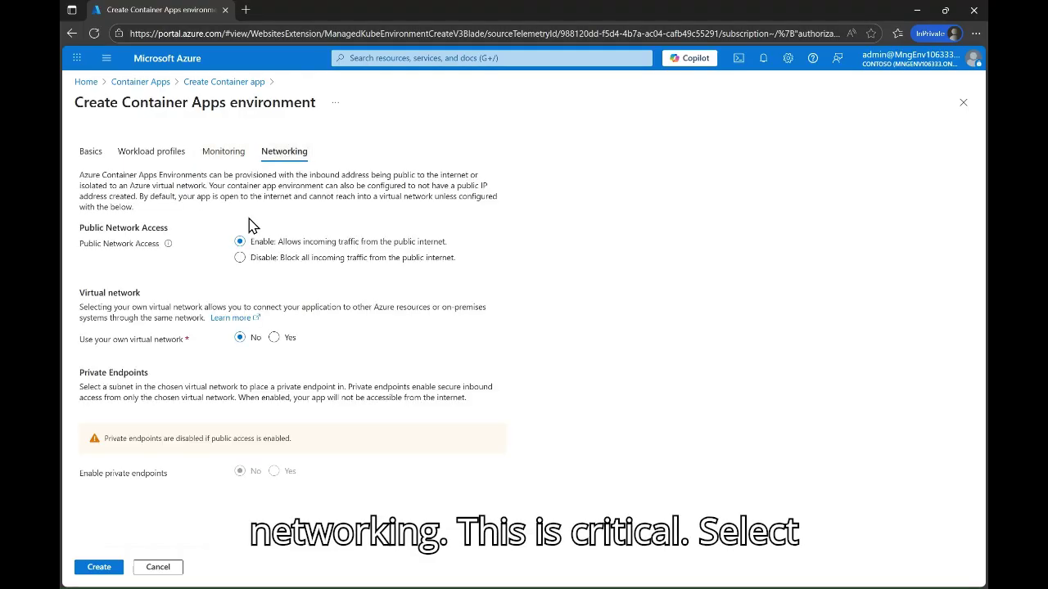
pyautogui.click(239, 258)
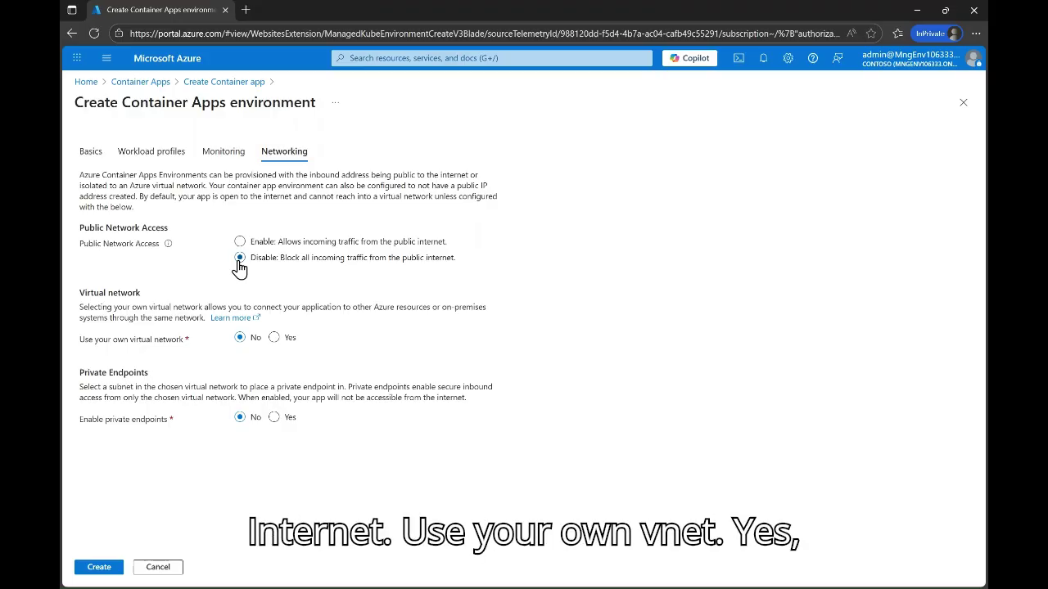
pyautogui.click(274, 338)
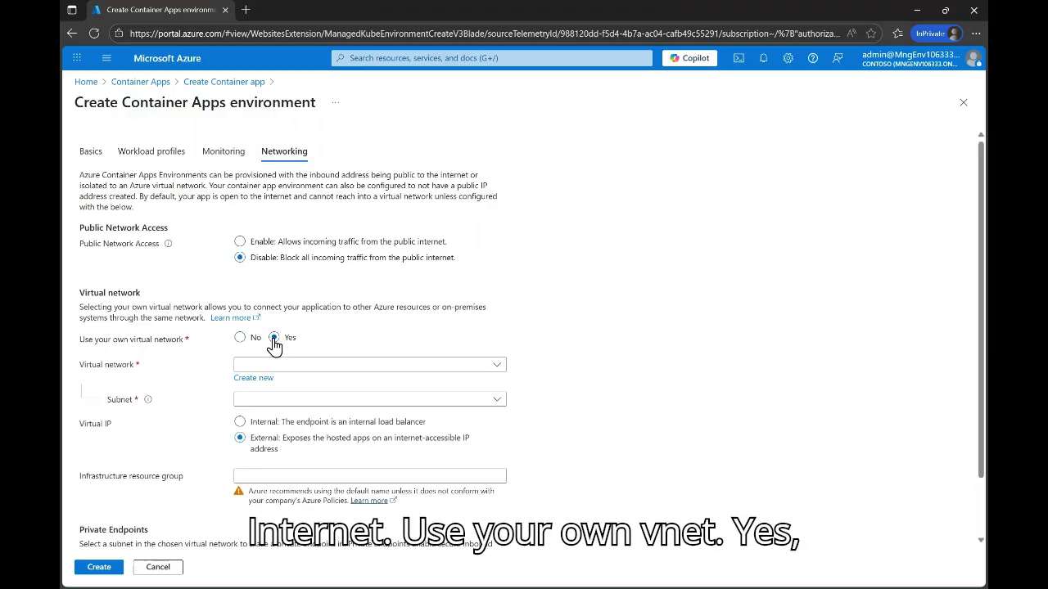
# - Place the environment in virtual network ACAVnet with subnet websubnet and make its virtual IP internal
pyautogui.click(295, 365)
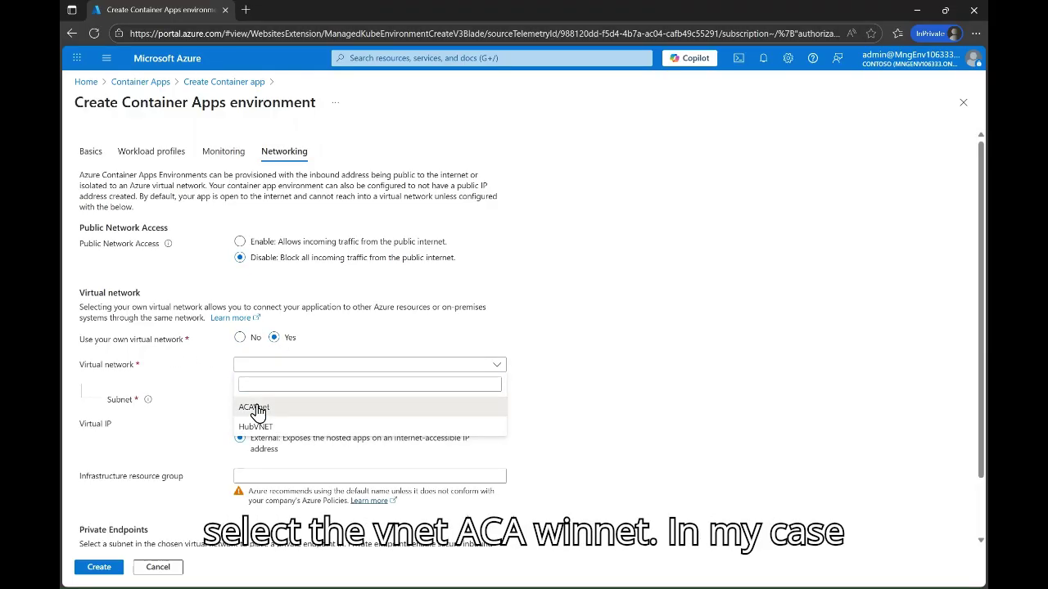
pyautogui.click(260, 407)
pyautogui.click(296, 401)
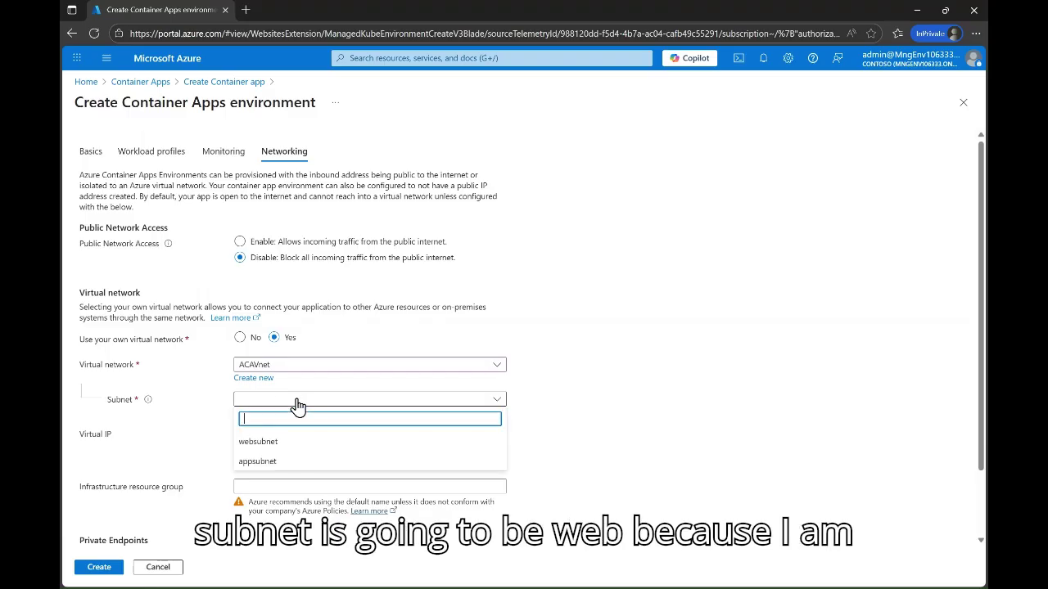
pyautogui.click(261, 442)
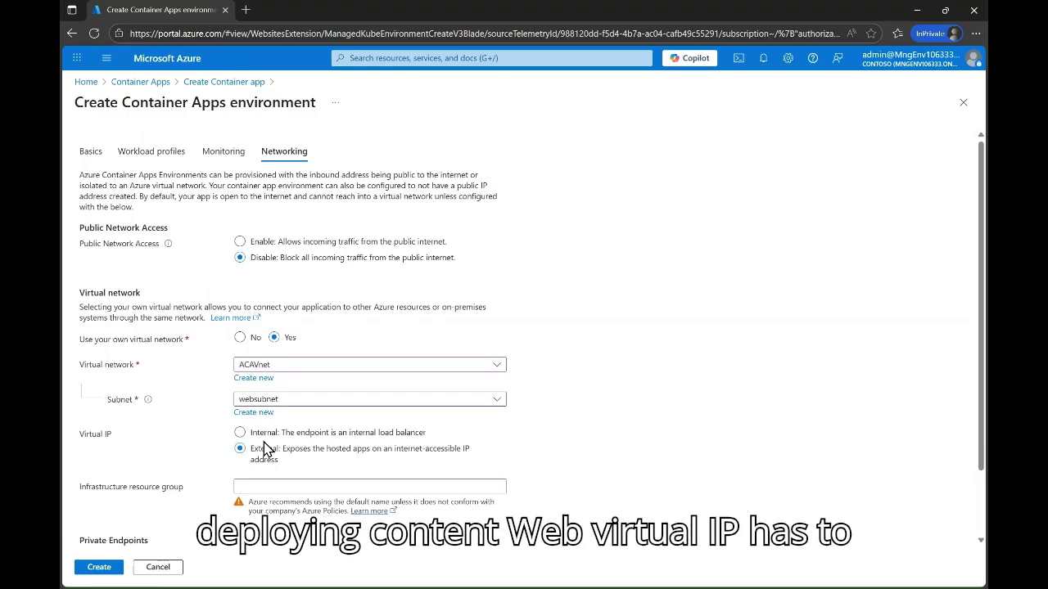
pyautogui.click(241, 434)
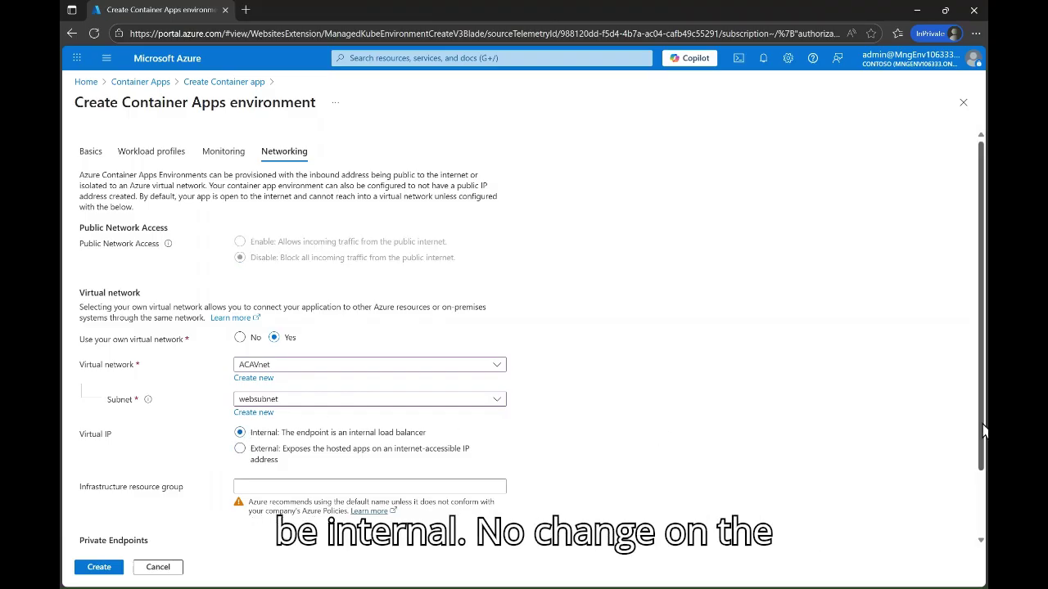
# - Create the Container Apps environment with private endpoints left disabled, and continue to the container settings of content-web
pyautogui.scroll(-2, 985, 499)
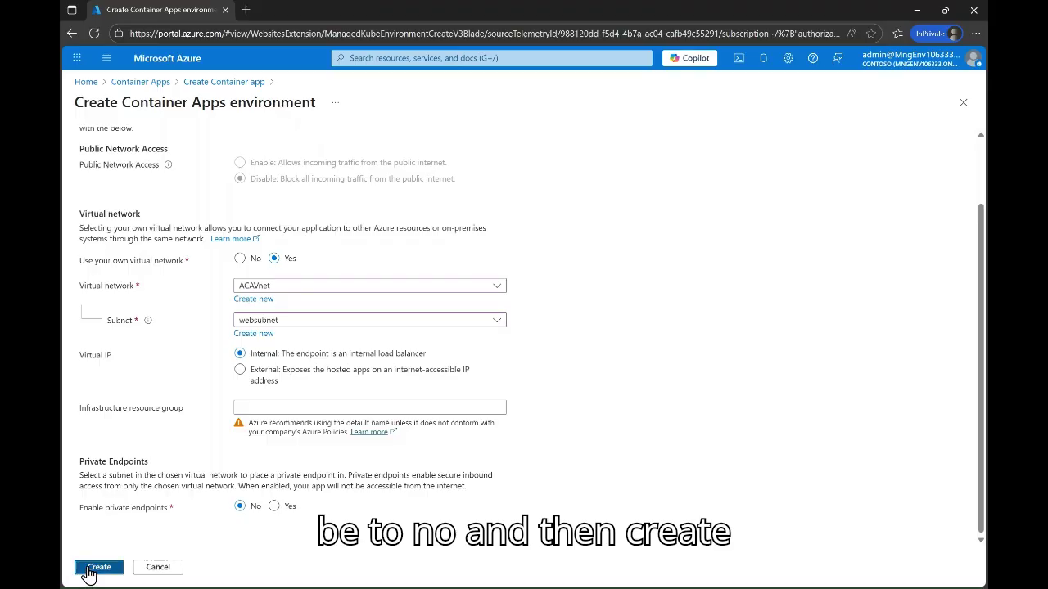
pyautogui.click(91, 573)
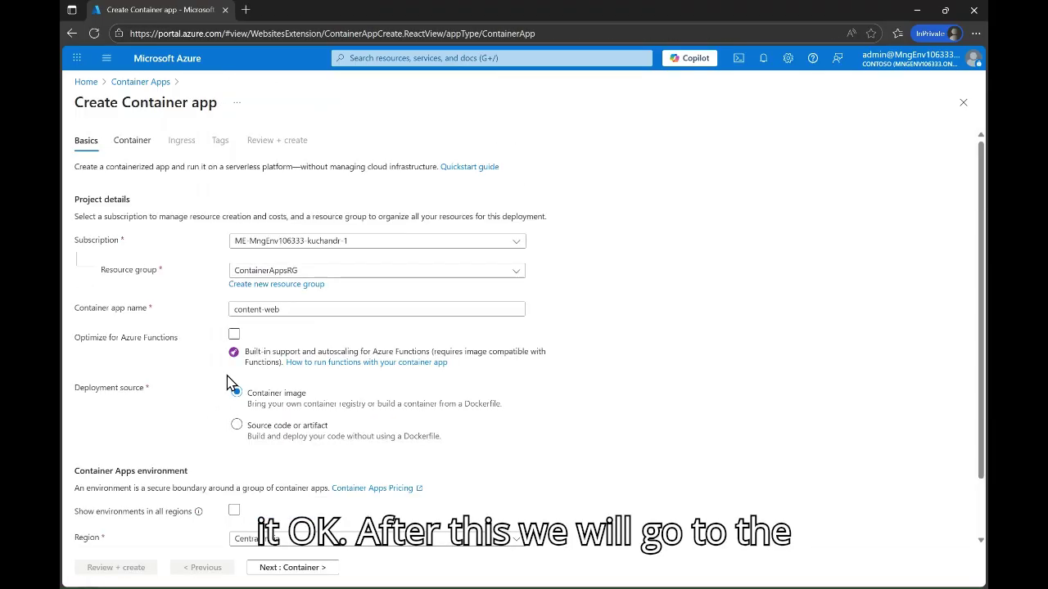
pyautogui.click(279, 571)
# - Select registry kunalacrdemo.azurecr.io, image content-web and image tag v1 for the container
pyautogui.click(293, 357)
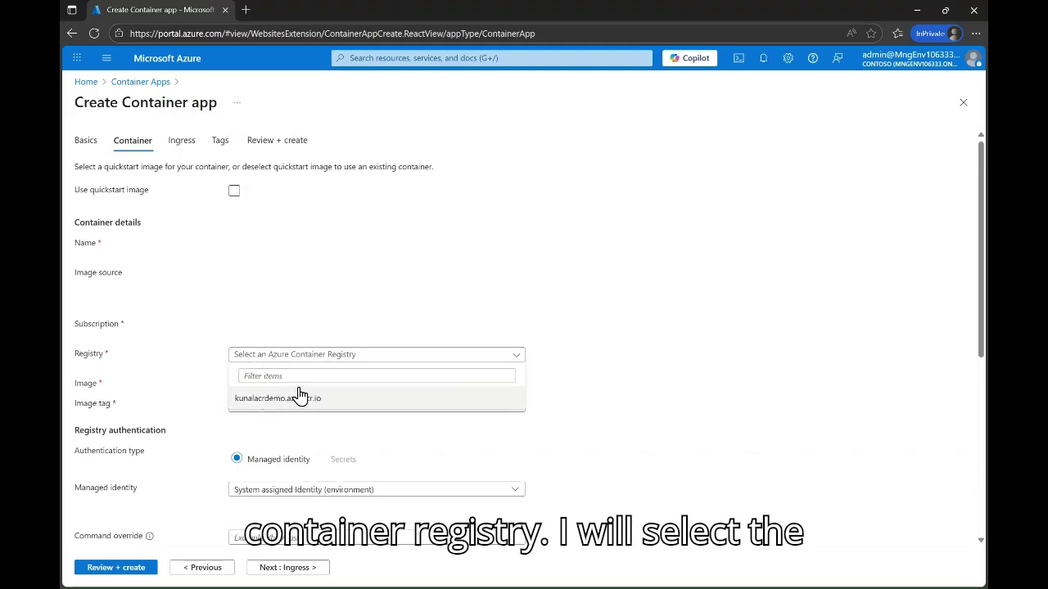
pyautogui.click(294, 398)
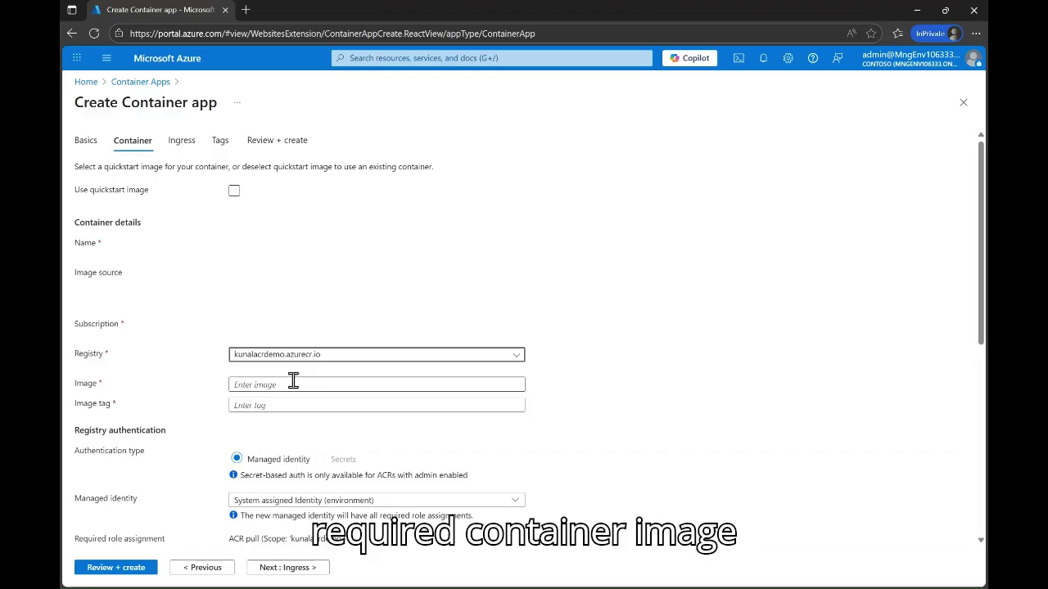
pyautogui.click(298, 390)
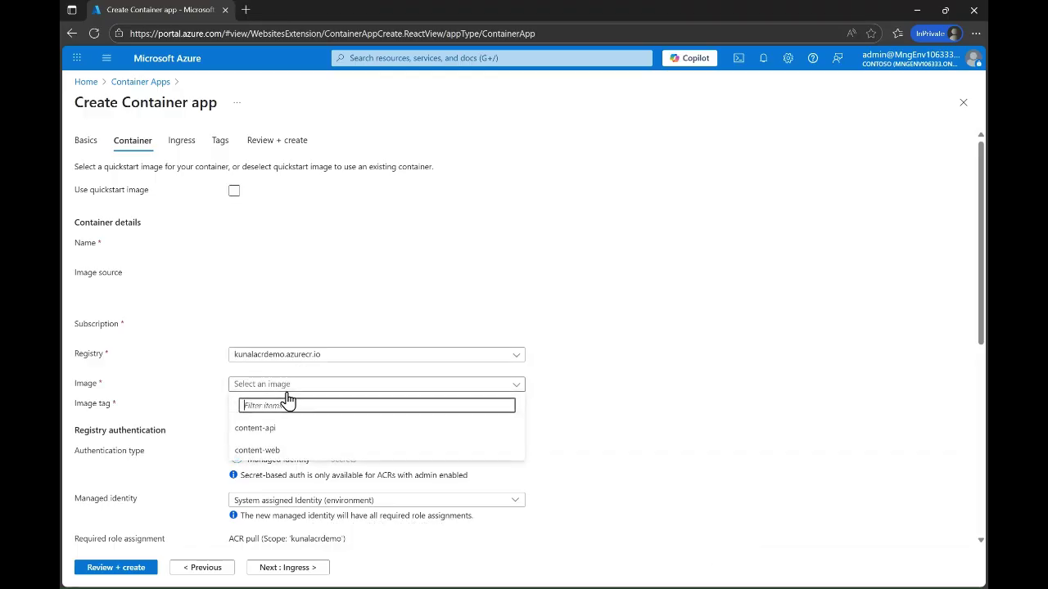
pyautogui.click(252, 452)
pyautogui.click(281, 414)
pyautogui.click(252, 453)
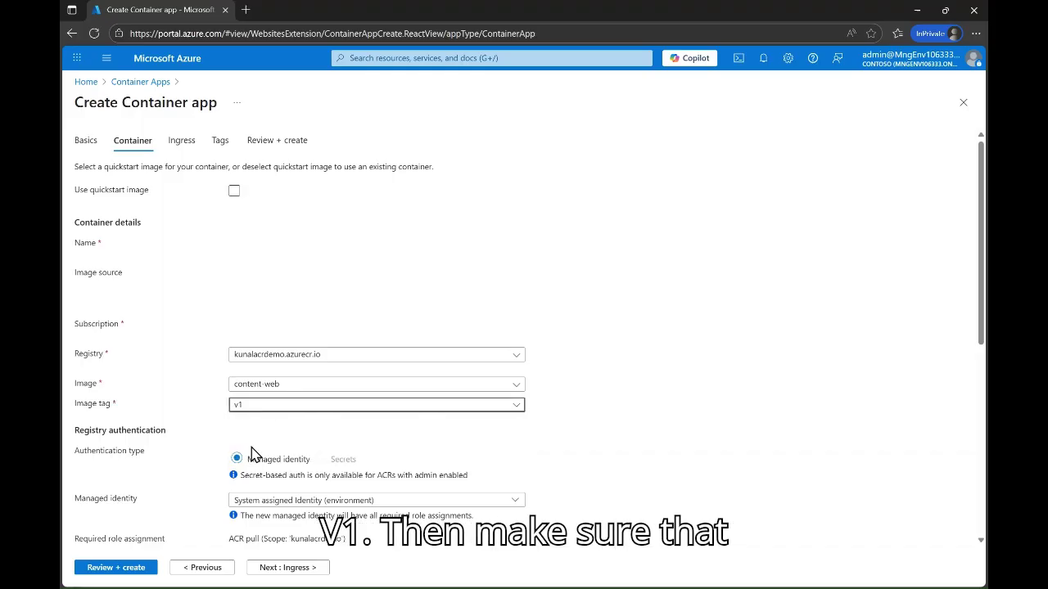
# - Assign the priwkpro workload profile to the container and set its CPU cores to 1
pyautogui.scroll(-5, 252, 453)
pyautogui.click(376, 396)
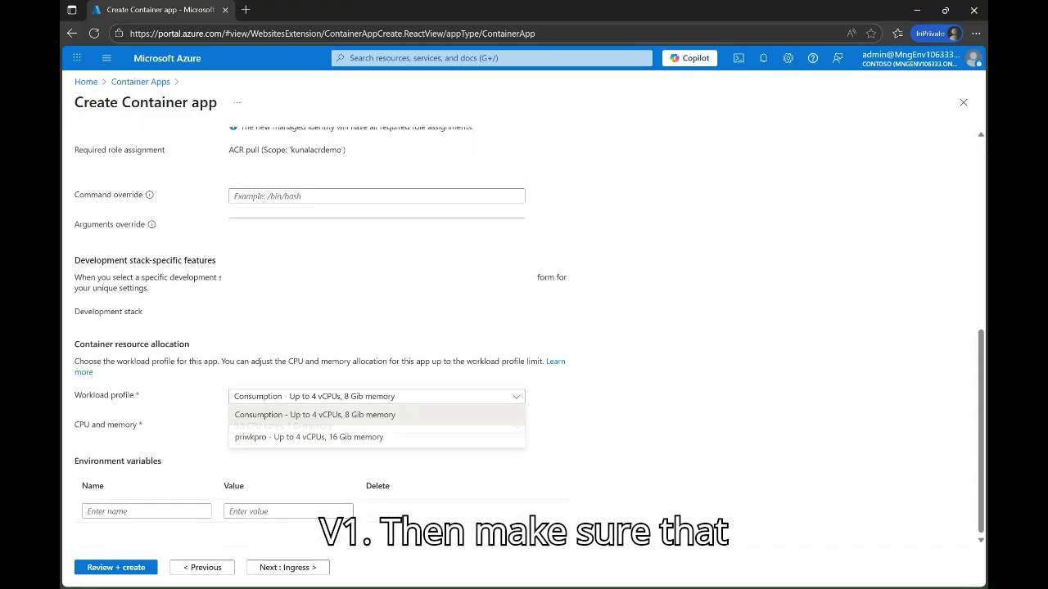
pyautogui.click(253, 440)
pyautogui.click(267, 423)
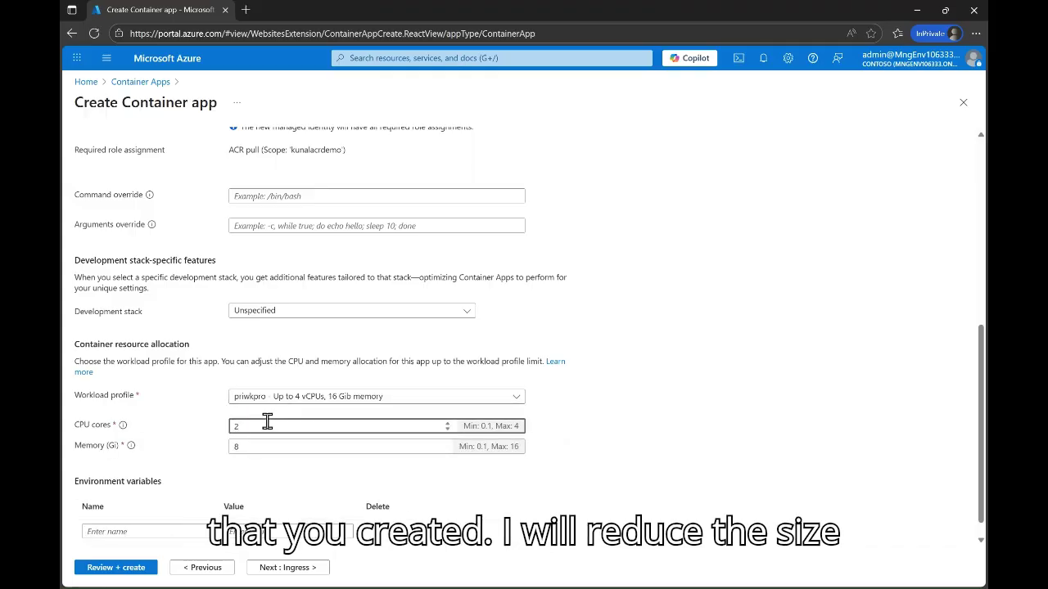
pyautogui.press('Tab')
pyautogui.press('Tab')
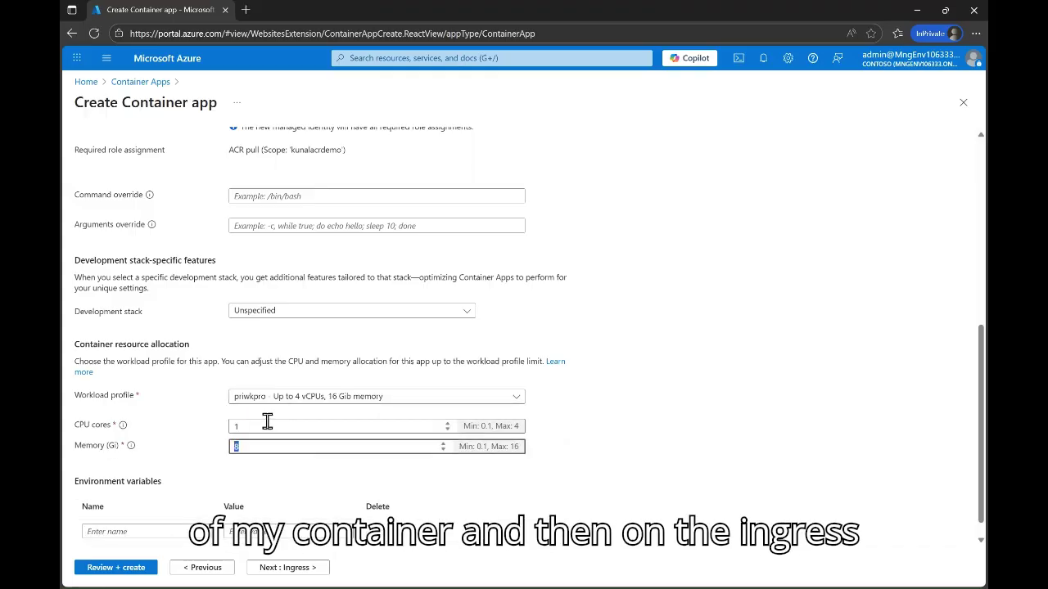
# - Enable HTTP ingress limited to the VNet for content-web and fill in its target port
pyautogui.click(288, 567)
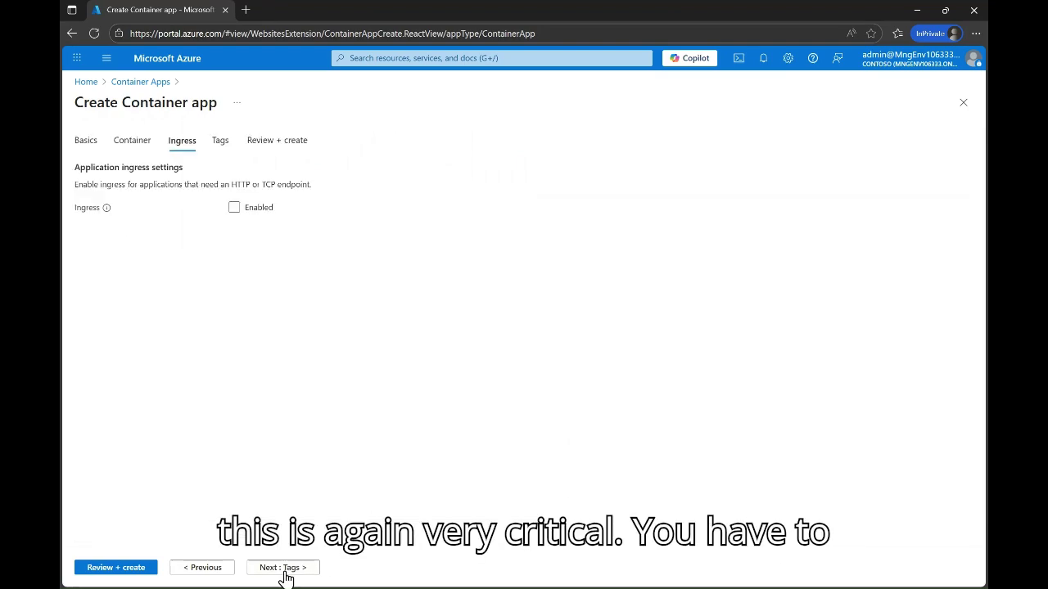
pyautogui.click(234, 210)
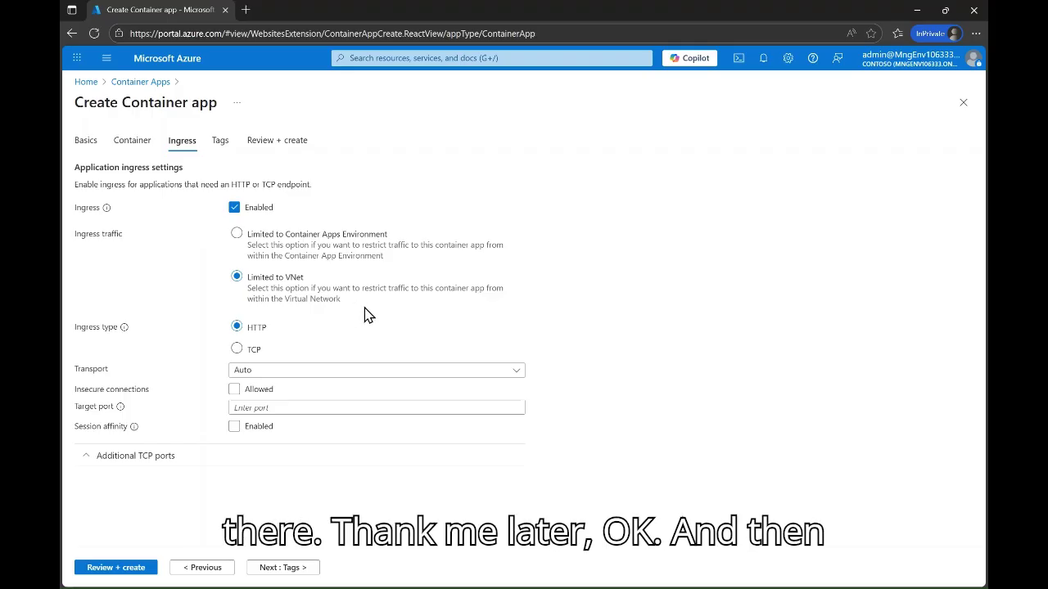
pyautogui.click(274, 407)
pyautogui.write('30')
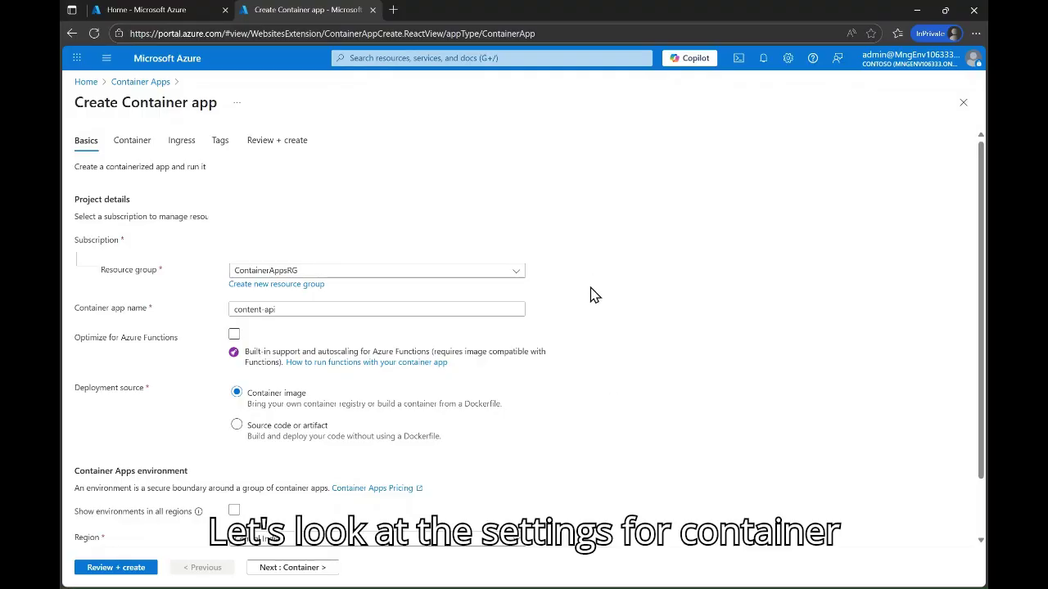
# - Review the content-api creation settings: its environment, container image, workload profile, resource allocation, ingress traffic and target port
pyautogui.scroll(-2, 594, 294)
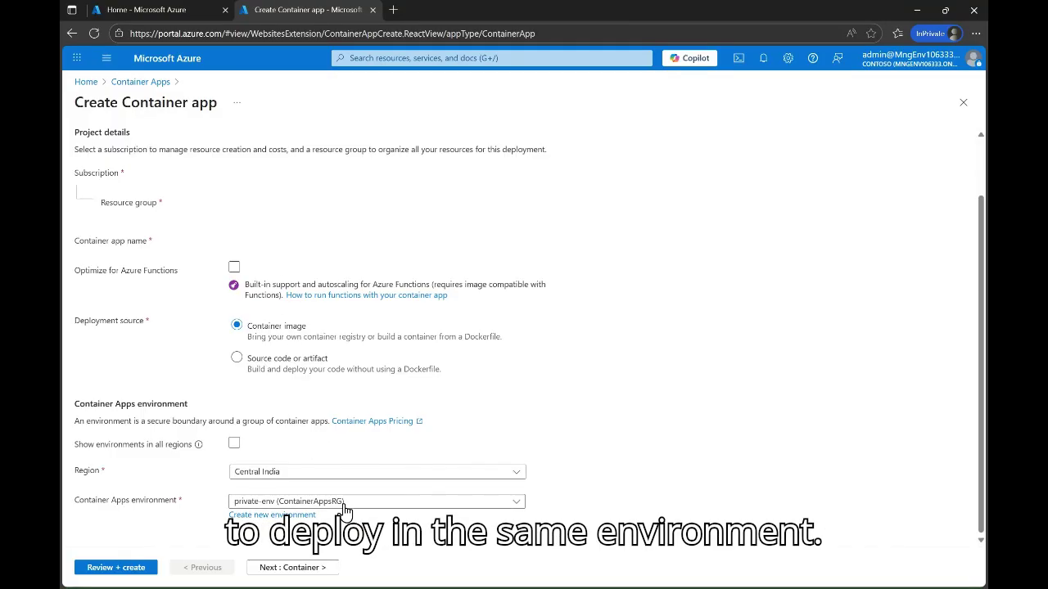
pyautogui.click(274, 570)
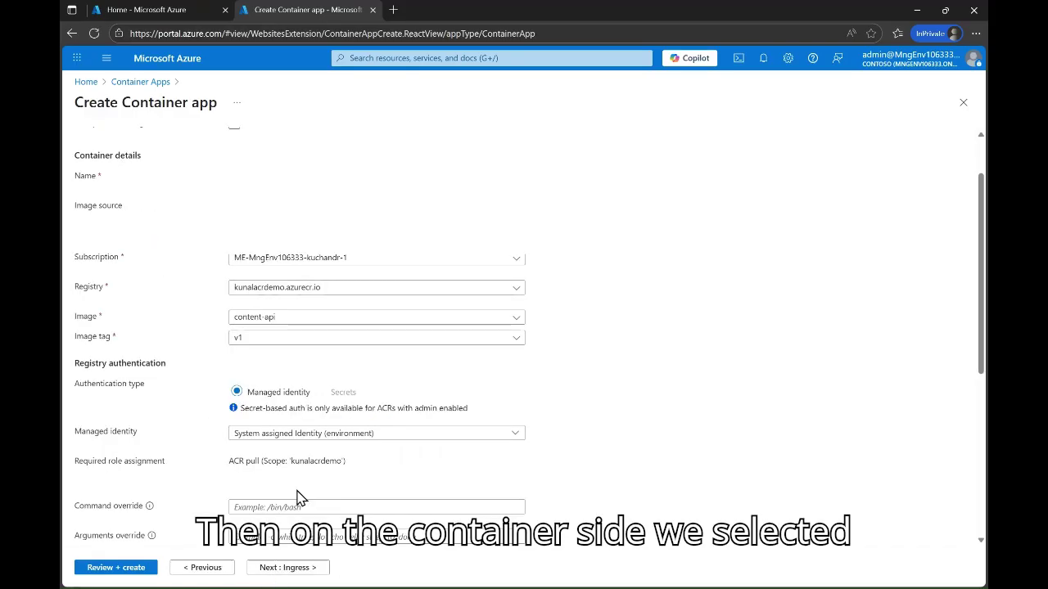
pyautogui.scroll(-3, 325, 398)
pyautogui.scroll(1, 529, 337)
pyautogui.scroll(-3, 275, 390)
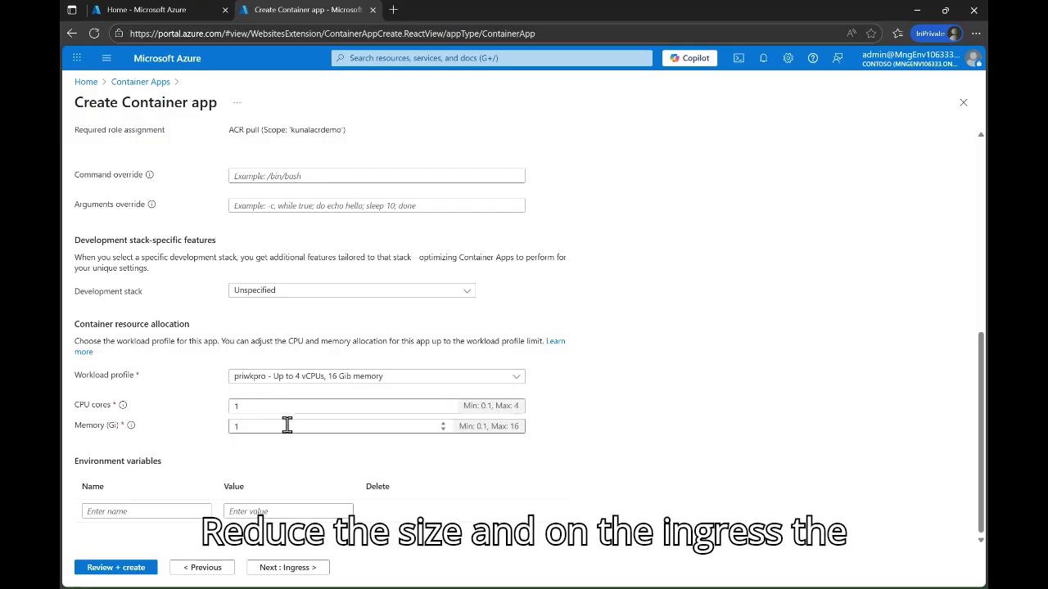
pyautogui.click(288, 567)
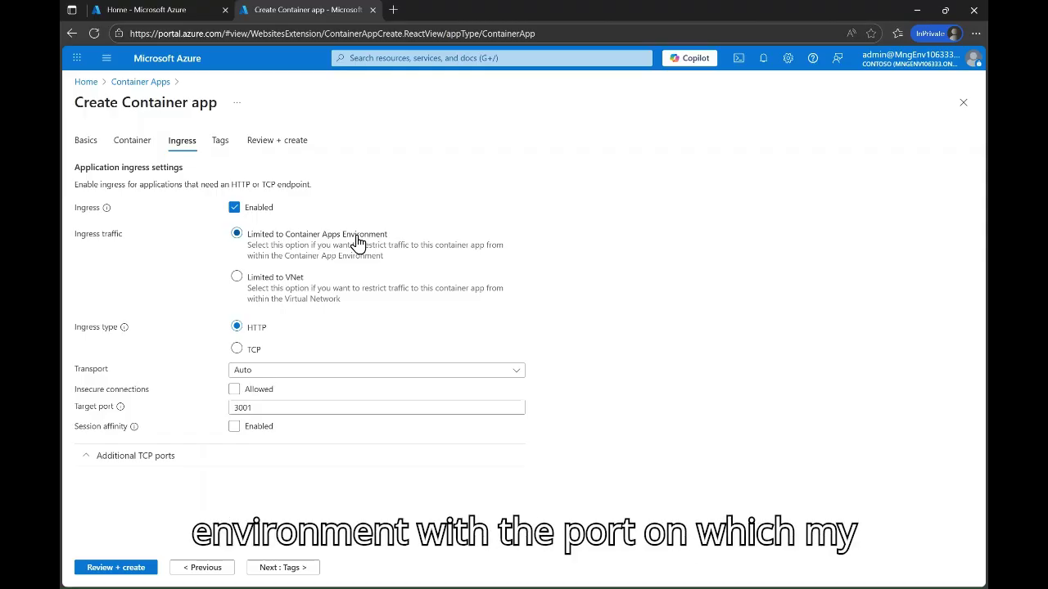
pyautogui.click(257, 412)
pyautogui.moveTo(259, 408); pyautogui.dragTo(231, 408)
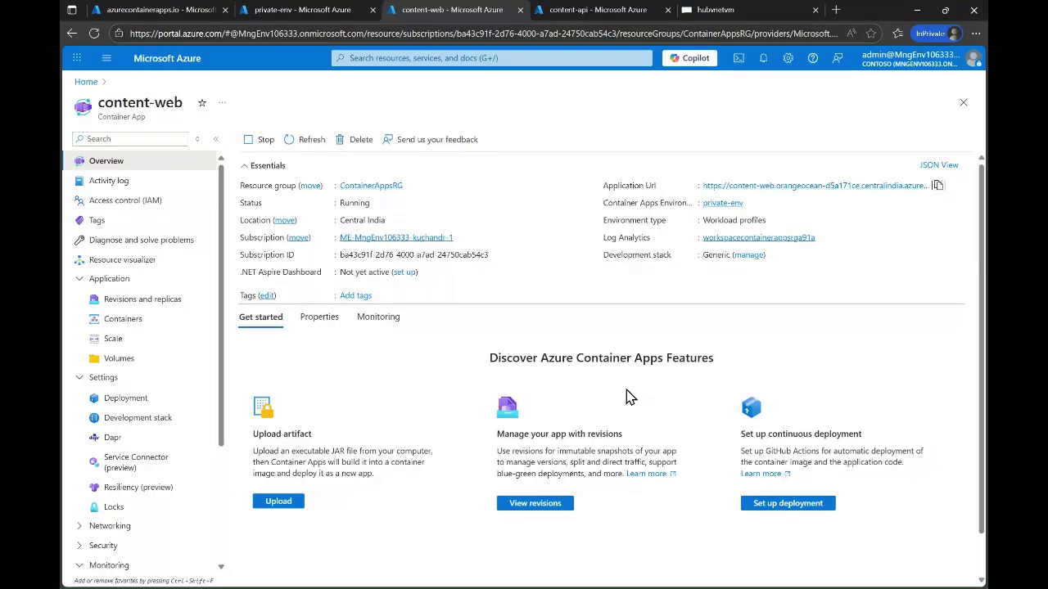
# - Open the application URLs of the deployed content-web and content-api apps to test access from the public internet
pyautogui.click(589, 11)
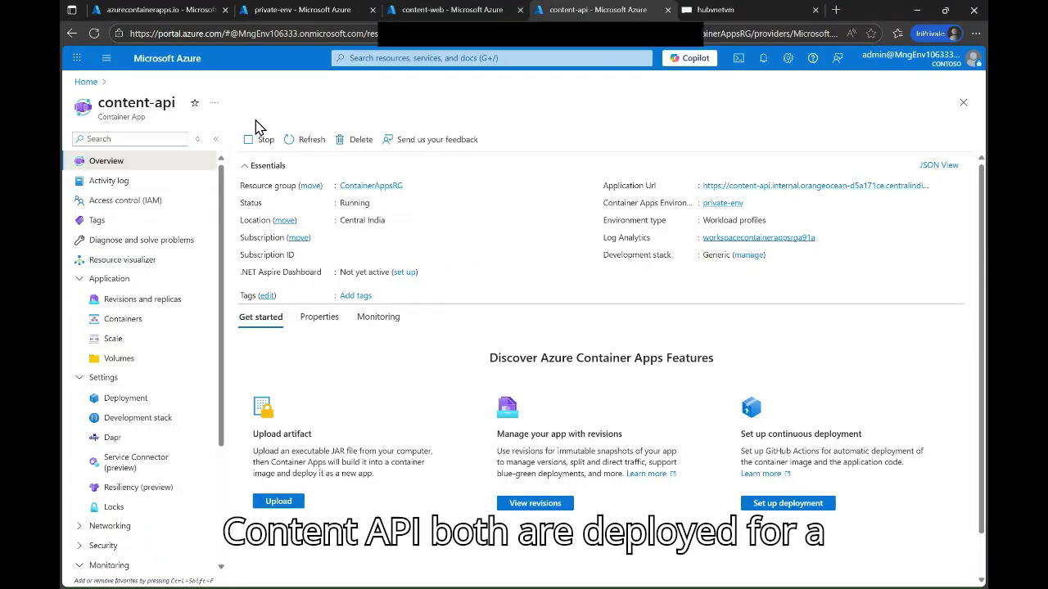
pyautogui.click(440, 13)
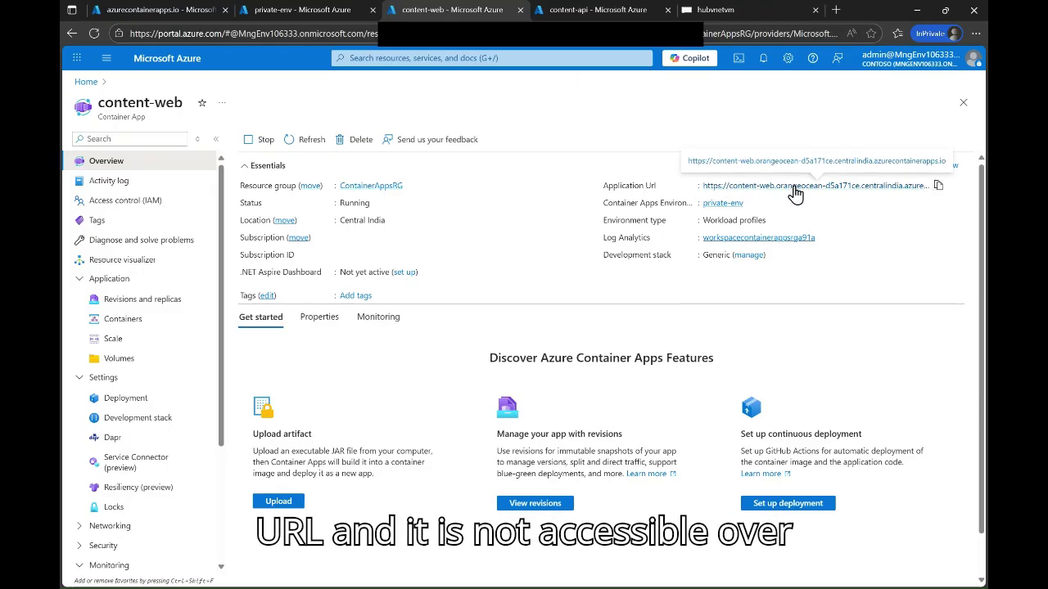
pyautogui.click(793, 187)
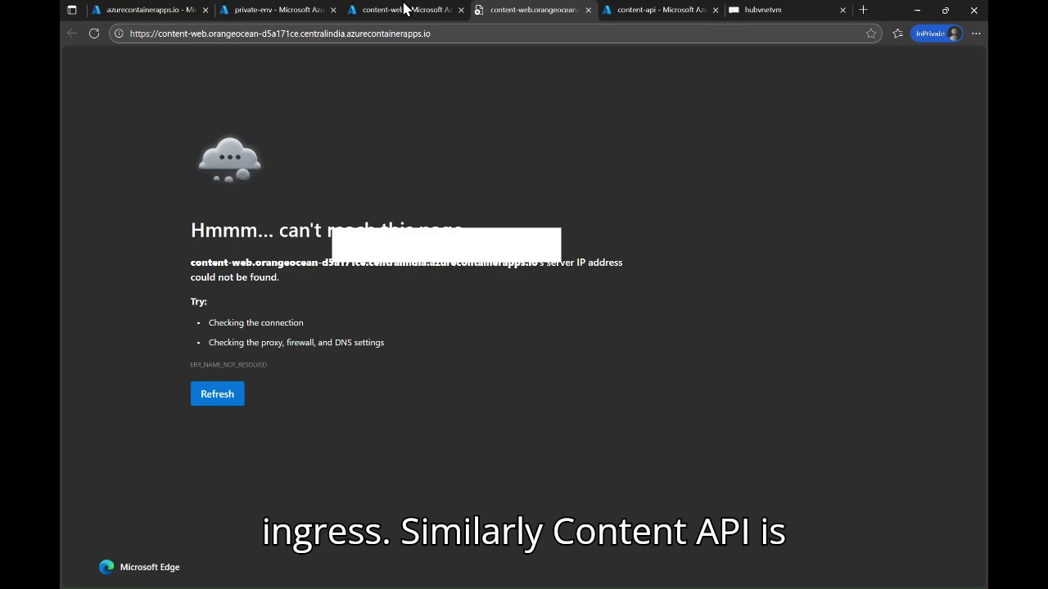
pyautogui.click(630, 11)
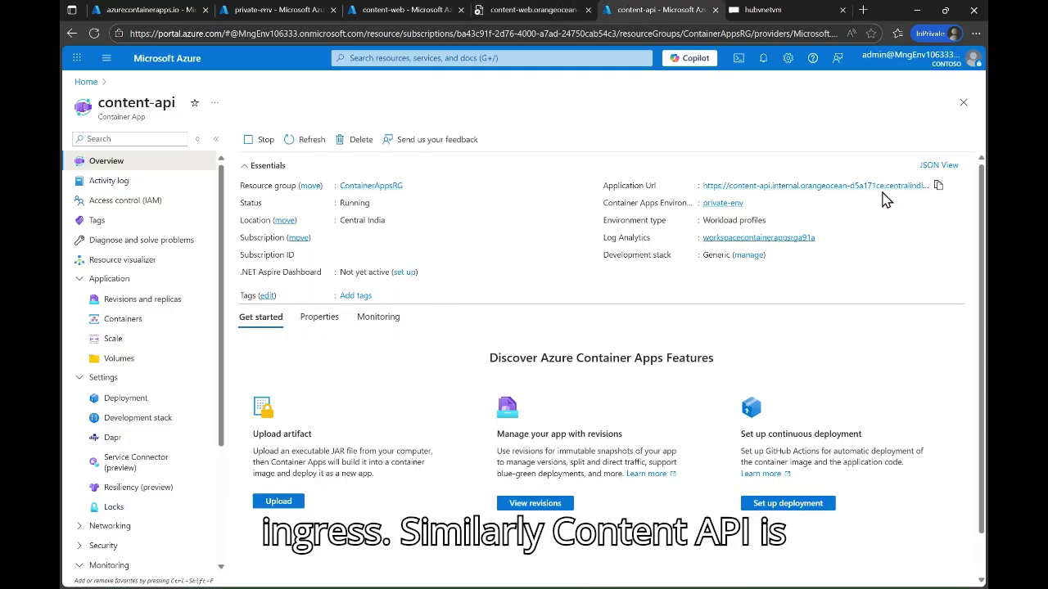
pyautogui.click(859, 185)
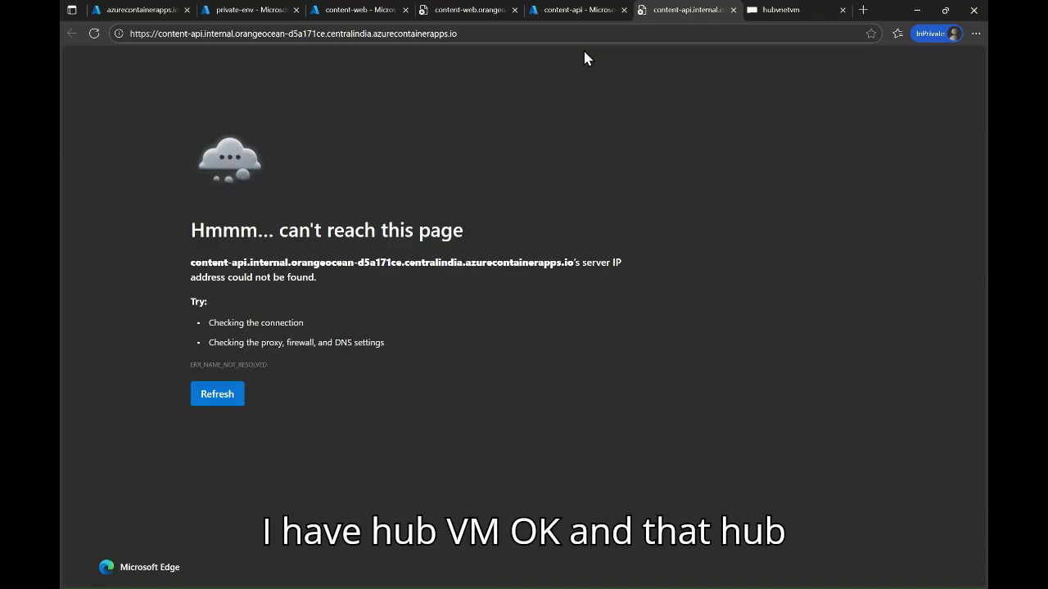
# - On the hubvnetvm machine, reload the content-web URL and check its nslookup output in the Command Prompt
pyautogui.click(791, 10)
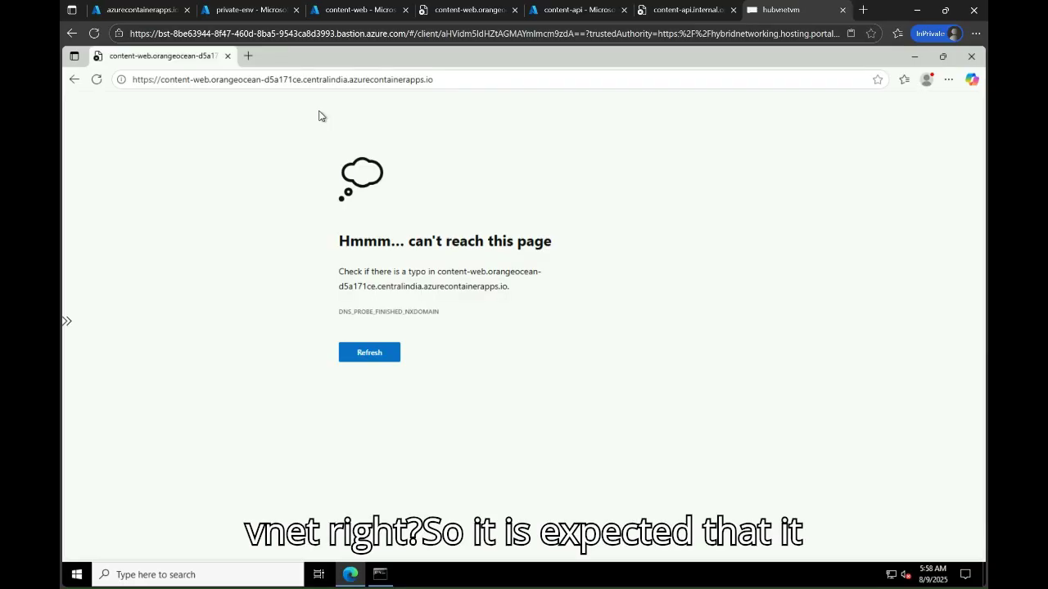
pyautogui.click(95, 81)
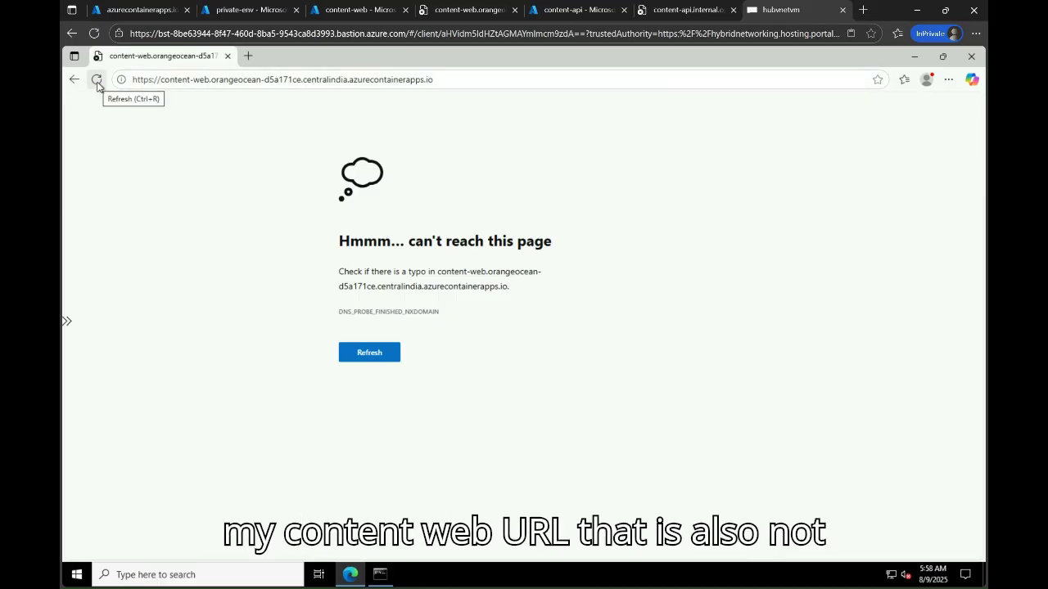
pyautogui.click(380, 575)
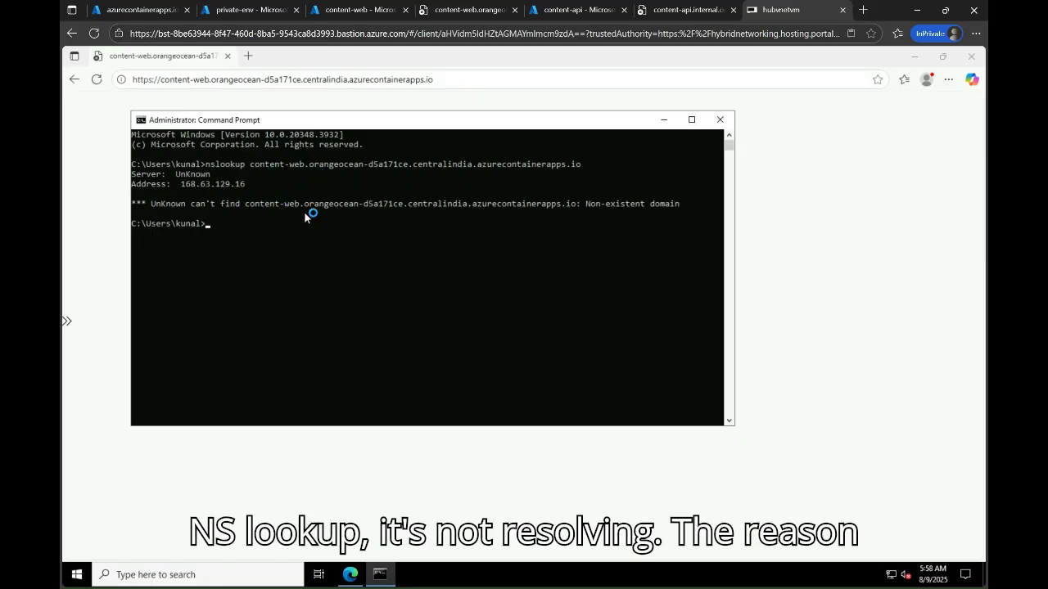
# - Start a new record set in the azurecontainerapps.io private DNS zone and paste the content-web URL as its name
pyautogui.click(145, 10)
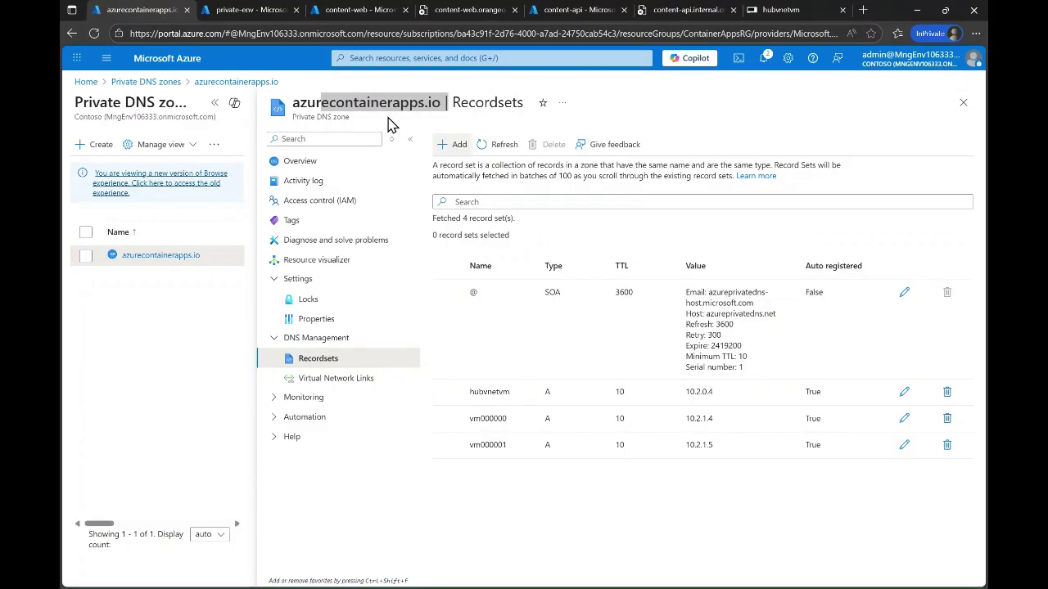
pyautogui.click(455, 147)
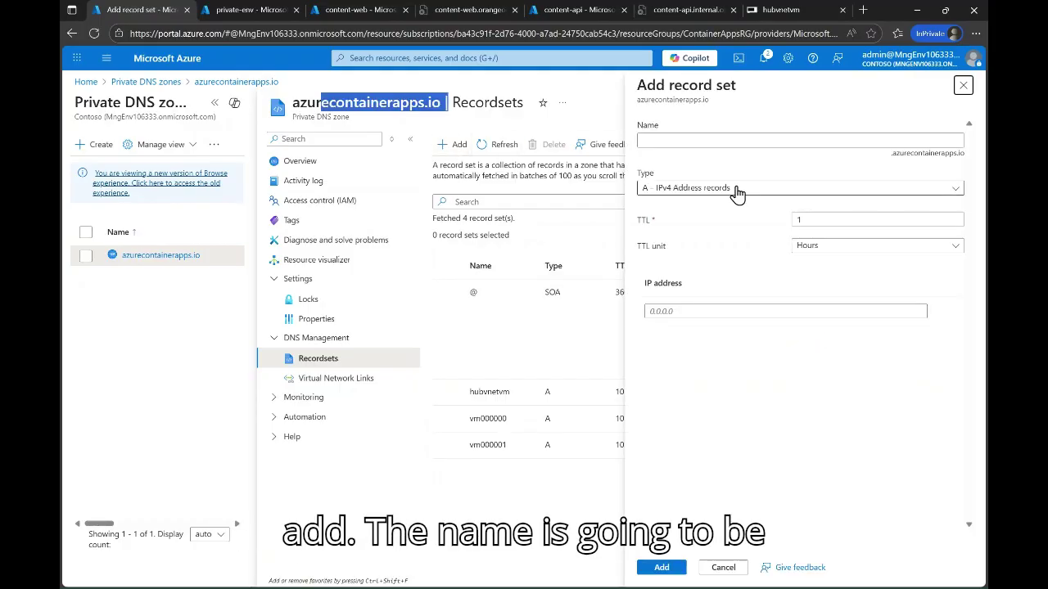
pyautogui.click(361, 10)
pyautogui.click(489, 16)
pyautogui.click(480, 31)
pyautogui.hotkey('ctrl', 'c')
pyautogui.click(142, 10)
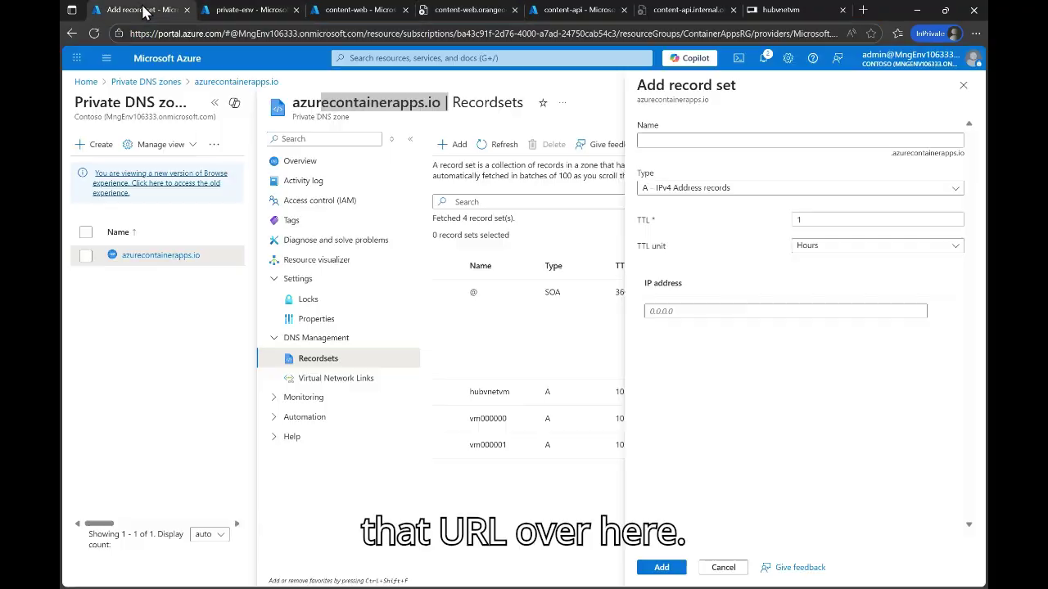
pyautogui.click(737, 141)
pyautogui.hotkey('ctrl', 'v')
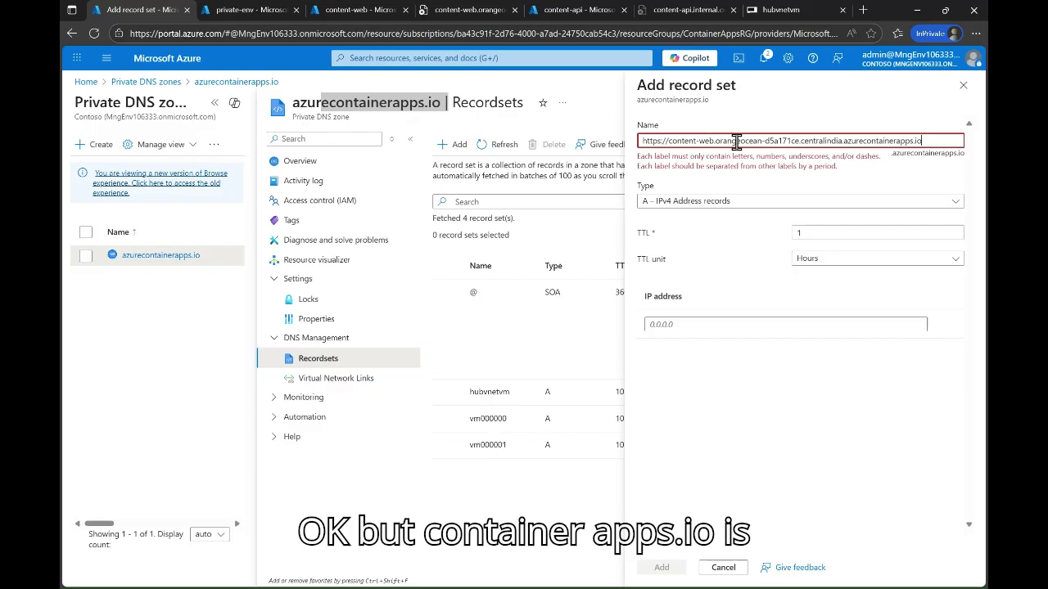
pyautogui.hotkey('shift', 'Left')
pyautogui.hotkey('shift', 'Left')
pyautogui.hotkey('shift', 'Left')
pyautogui.hotkey('shift', 'Left')
pyautogui.hotkey('shift', 'Left')
pyautogui.hotkey('shift', 'Left')
pyautogui.hotkey('shift', 'Left')
pyautogui.hotkey('shift', 'Left')
pyautogui.hotkey('shift', 'Left')
pyautogui.hotkey('shift', 'Left')
pyautogui.hotkey('shift', 'Left')
pyautogui.hotkey('shift', 'Left')
pyautogui.hotkey('shift', 'Left')
pyautogui.hotkey('shift', 'Left')
pyautogui.hotkey('shift', 'Left')
pyautogui.hotkey('shift', 'Left')
pyautogui.hotkey('shift', 'Left')
pyautogui.hotkey('shift', 'Left')
pyautogui.hotkey('shift', 'Left')
pyautogui.hotkey('shift', 'Left')
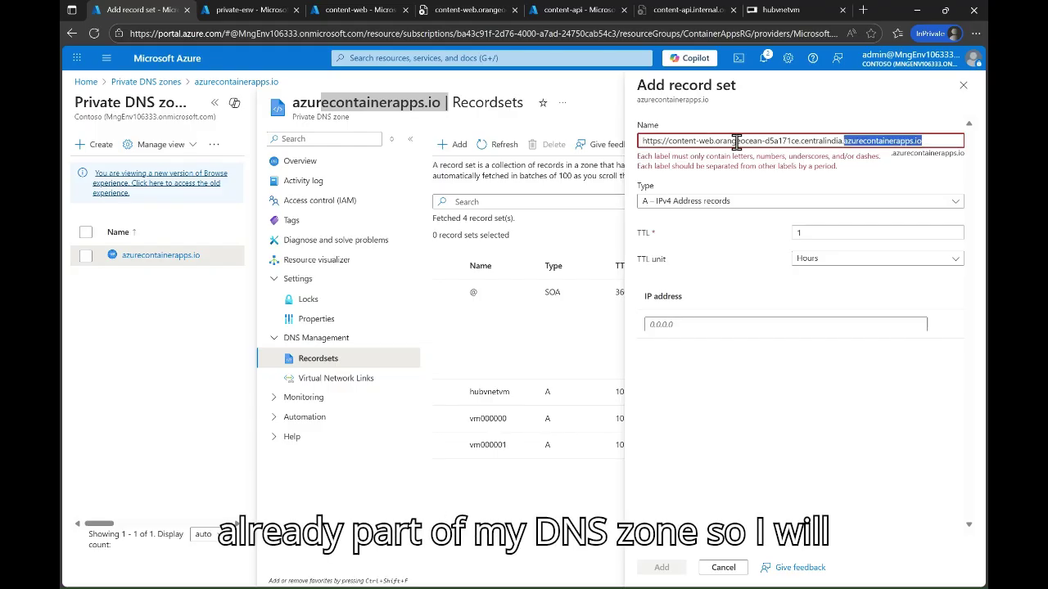
pyautogui.press('BackSpace')
pyautogui.press('BackSpace')
pyautogui.press('Delete')
pyautogui.press('Delete')
pyautogui.press('Delete')
pyautogui.press('Delete')
pyautogui.press('Delete')
pyautogui.press('Delete')
pyautogui.press('Delete')
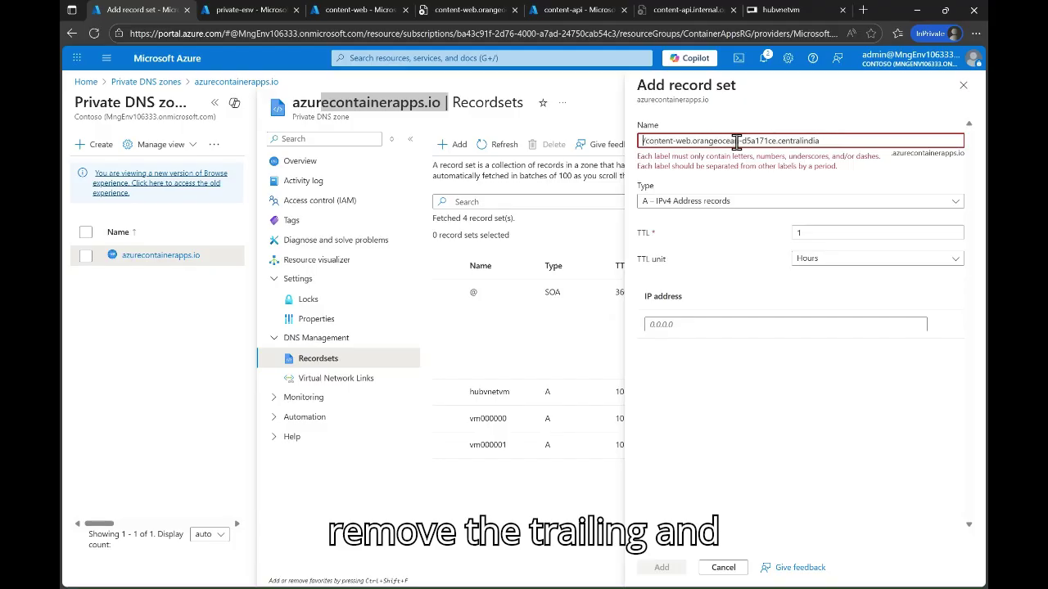
pyautogui.press('Delete')
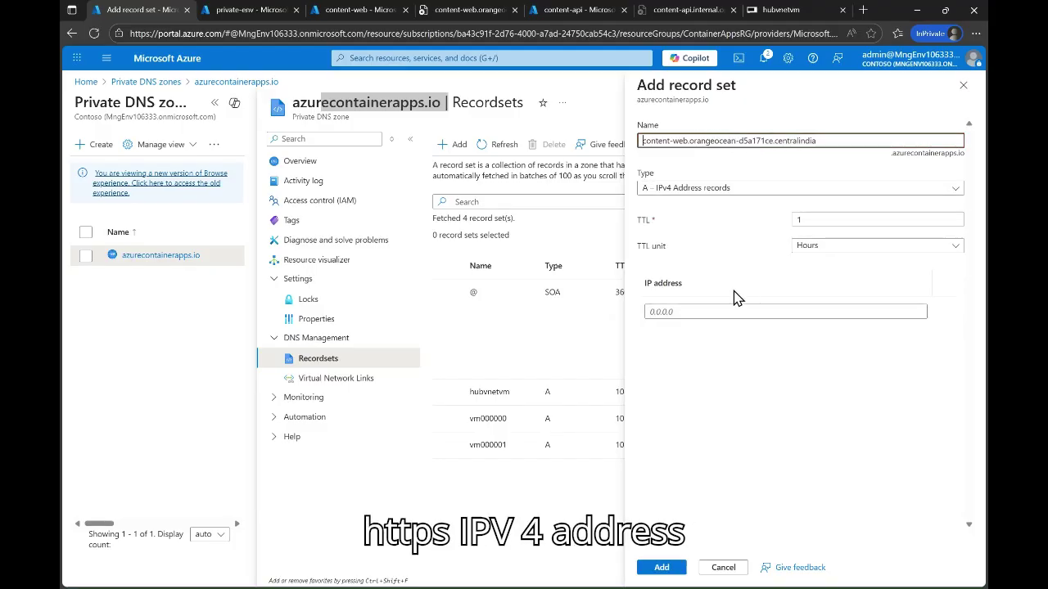
# - Copy private-env's static IP 10.1.0.212 into the content-web A record's IP address and add the record set
pyautogui.click(253, 12)
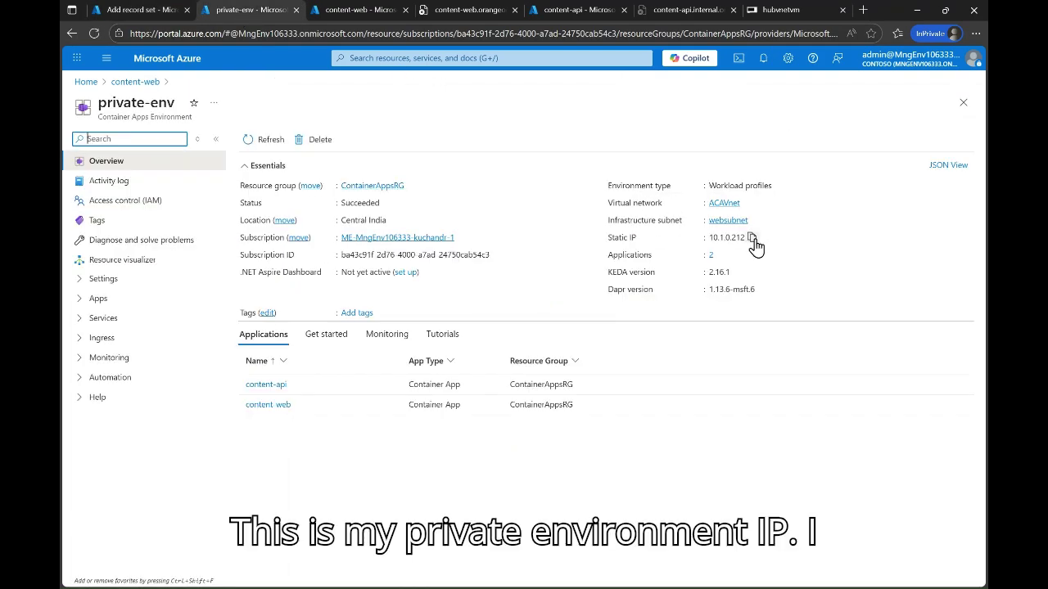
pyautogui.click(751, 237)
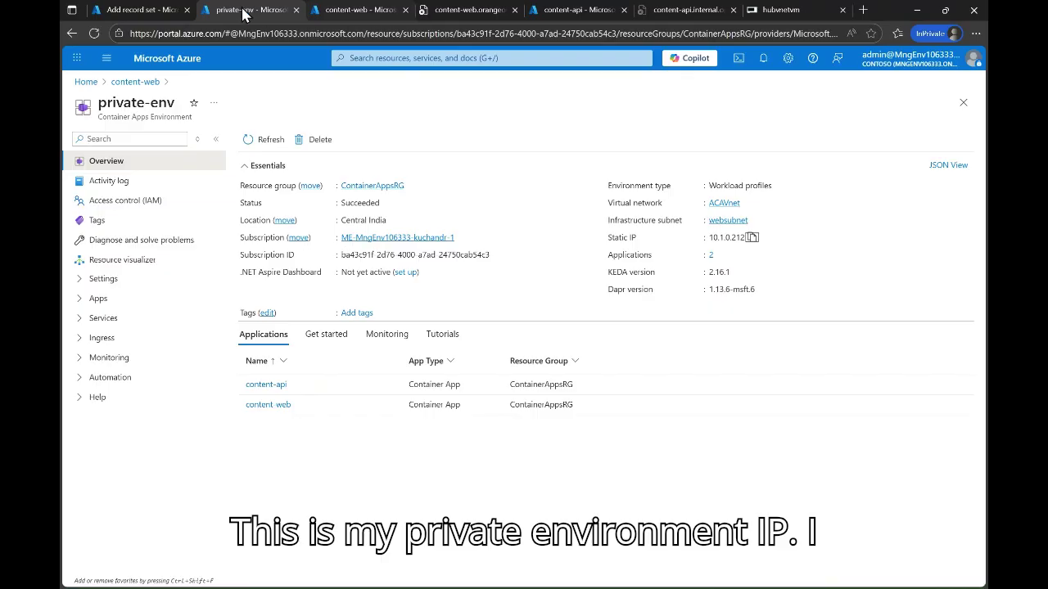
pyautogui.click(140, 9)
pyautogui.click(744, 311)
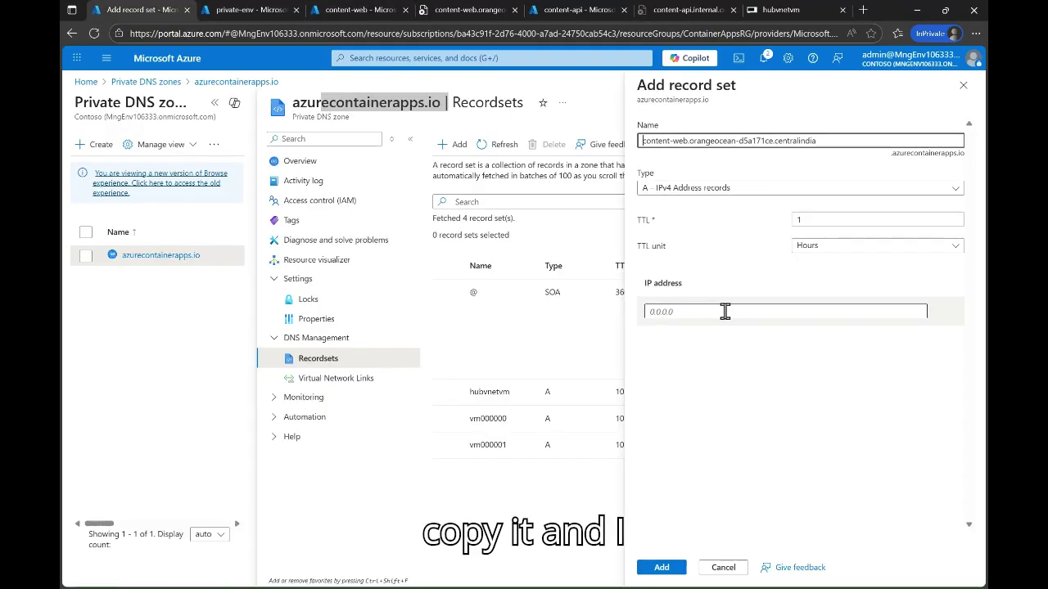
pyautogui.hotkey('ctrl', 'v')
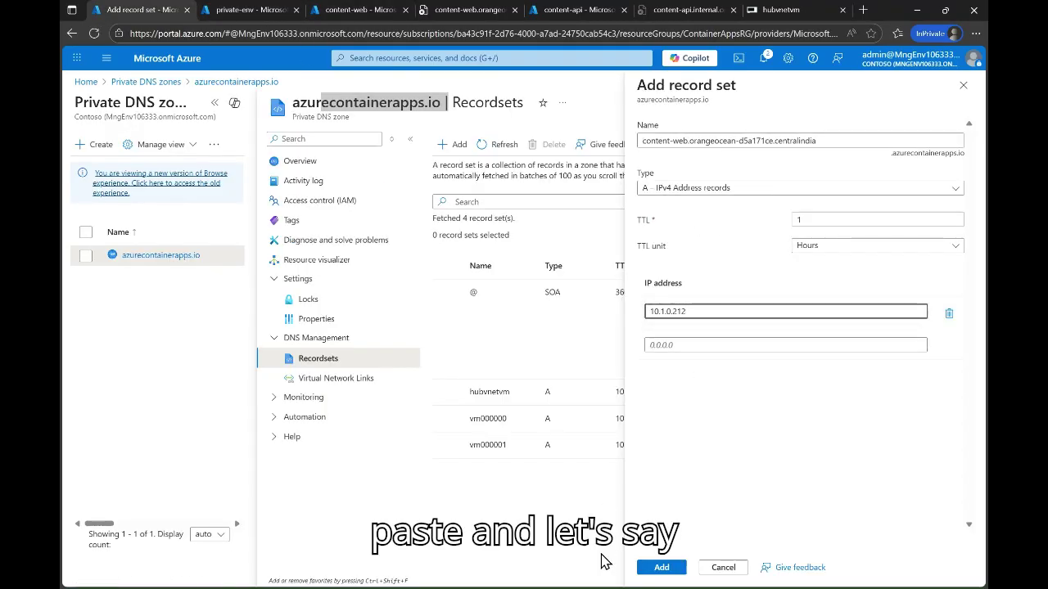
pyautogui.click(676, 569)
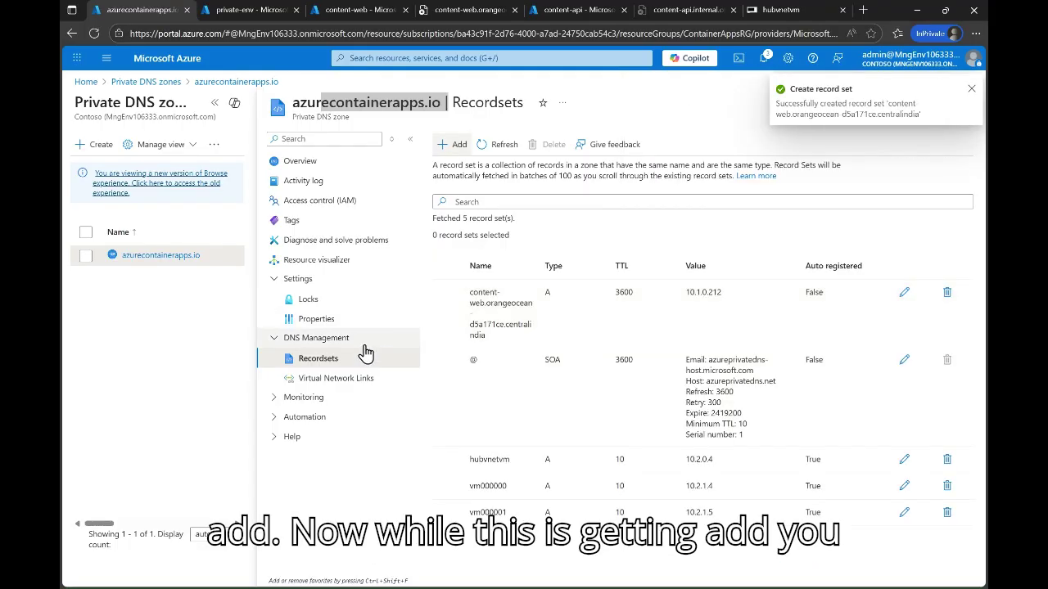
# - Check the DNS zone's virtual network links, and on hubvnetvm test content-web with nslookup and by opening its URL
pyautogui.click(334, 383)
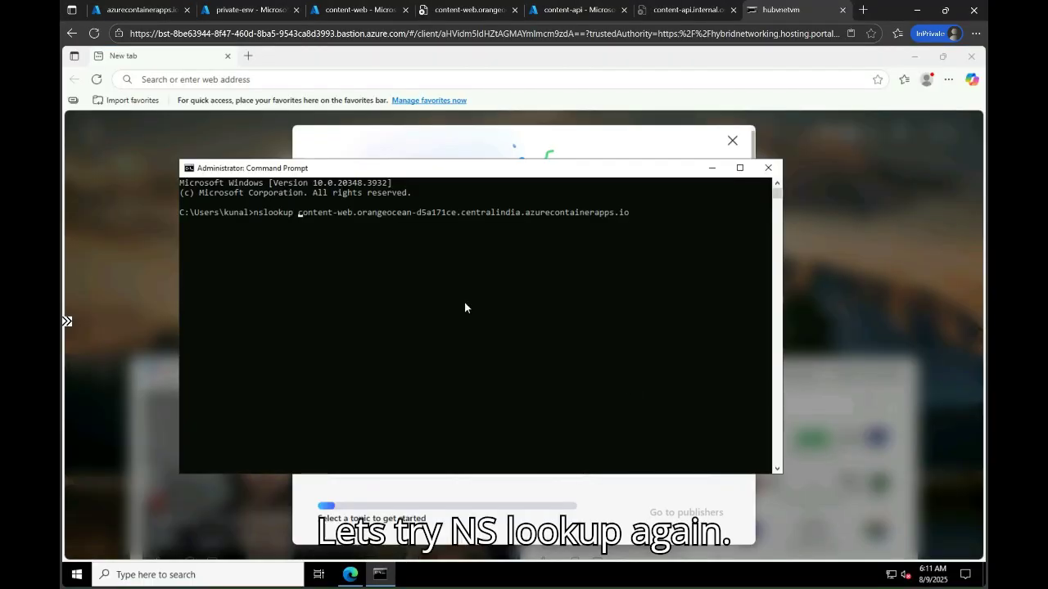
pyautogui.press('Return')
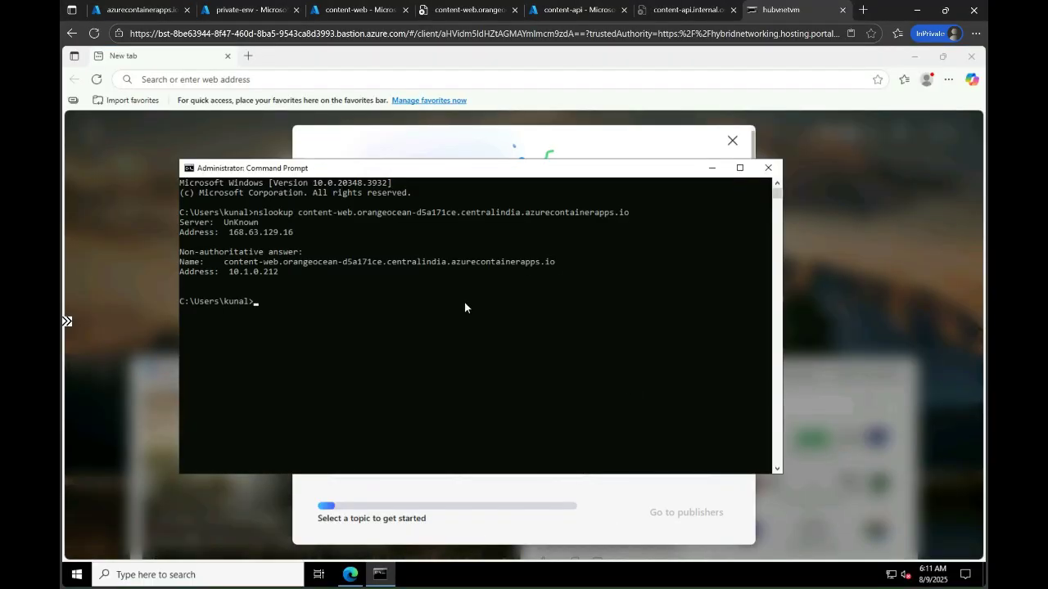
pyautogui.click(427, 78)
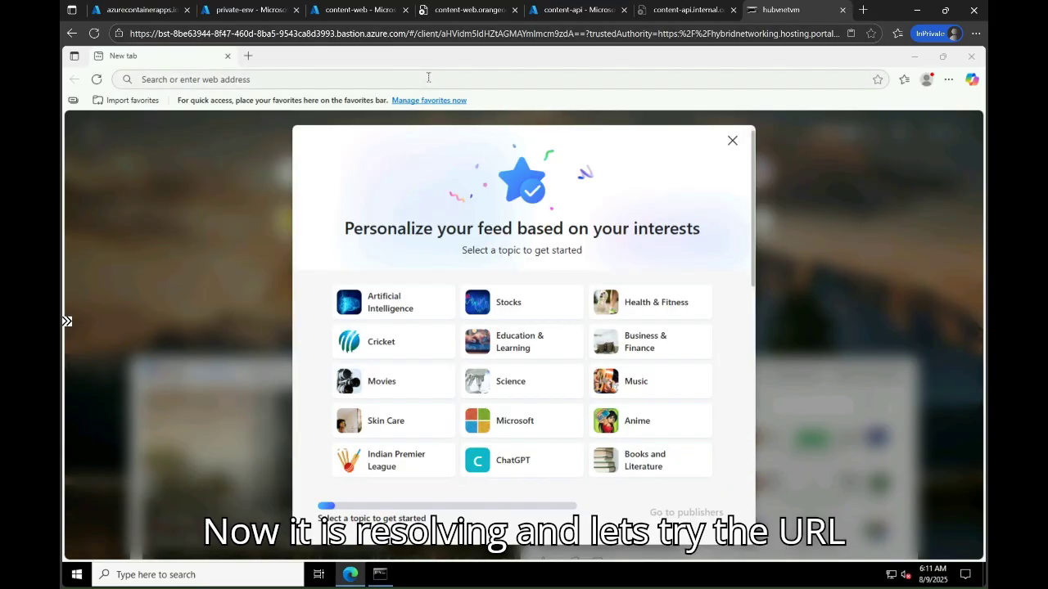
pyautogui.hotkey('ctrl', 'v')
pyautogui.press('Return')
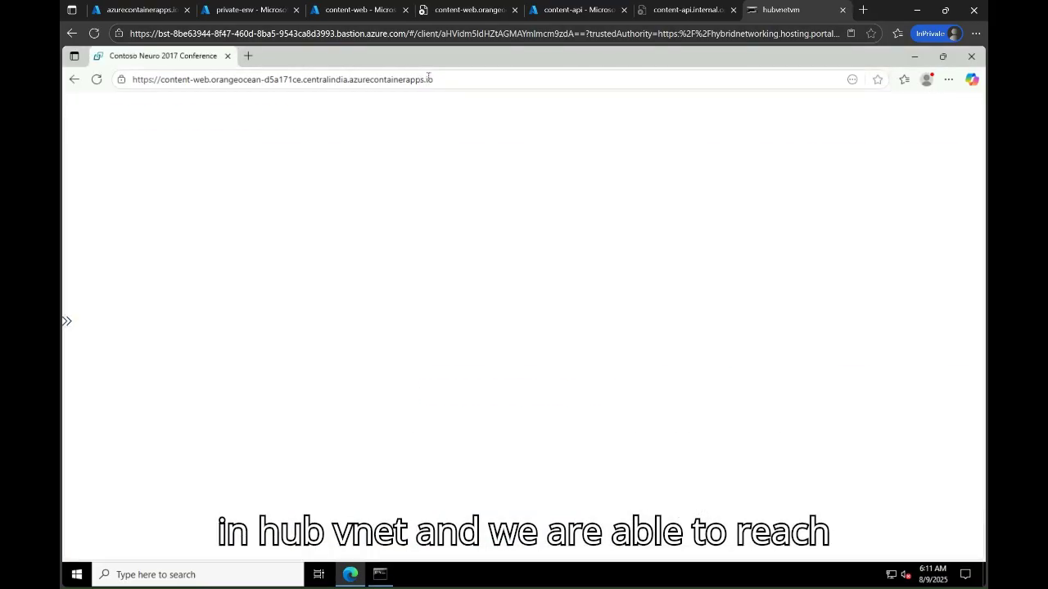
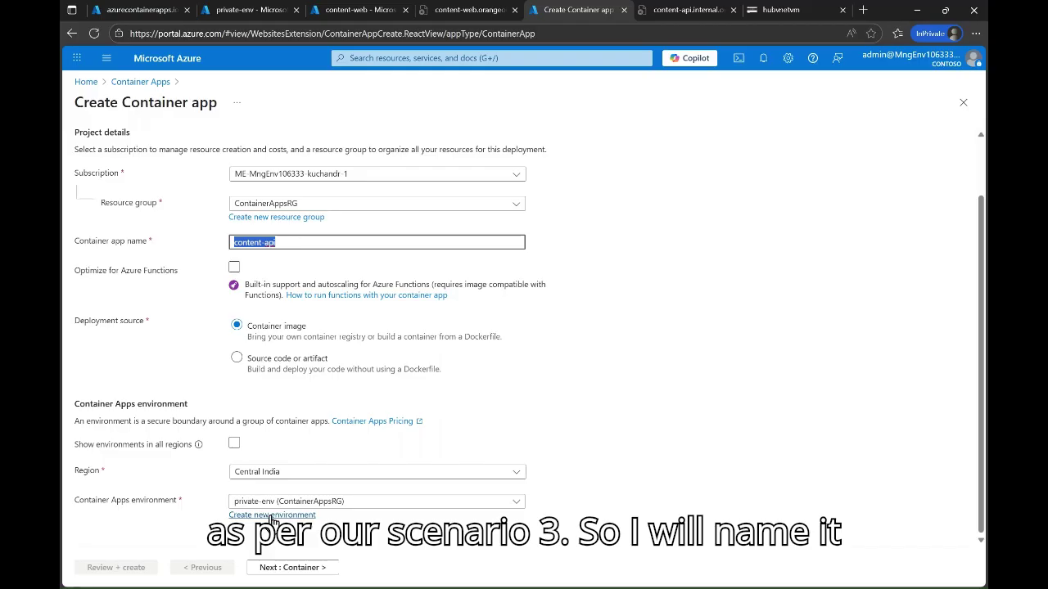
# - Start a new Container Apps environment for the content-api app and name it private-env-api
pyautogui.click(272, 515)
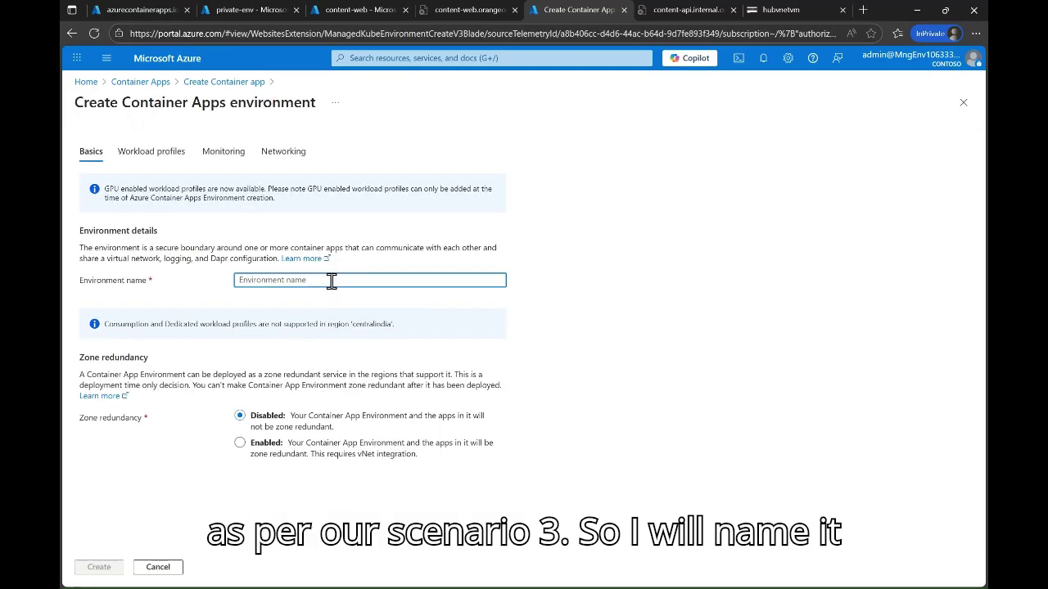
pyautogui.write('private-env')
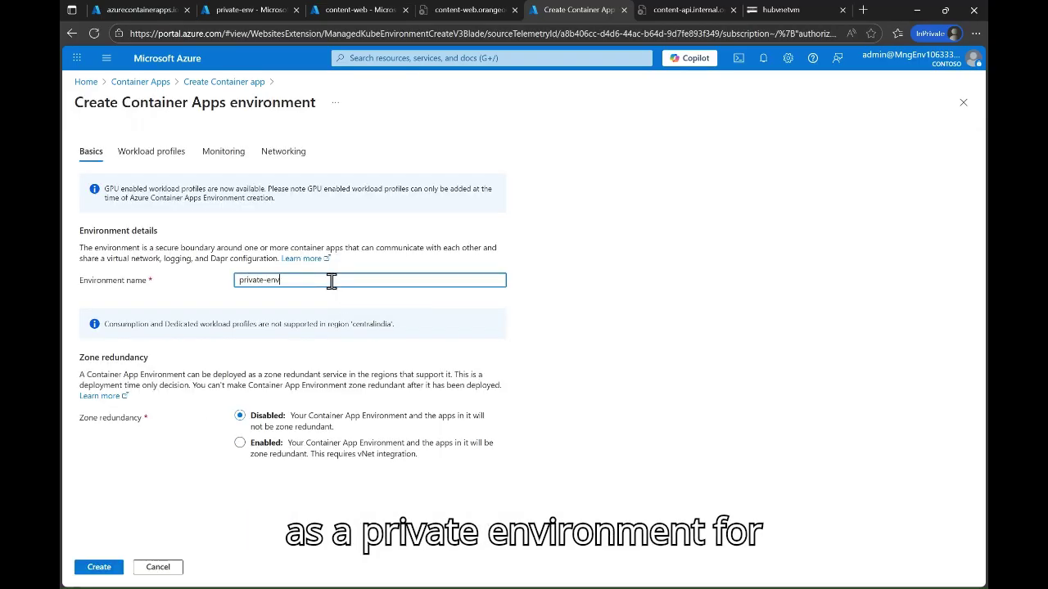
pyautogui.write('-api')
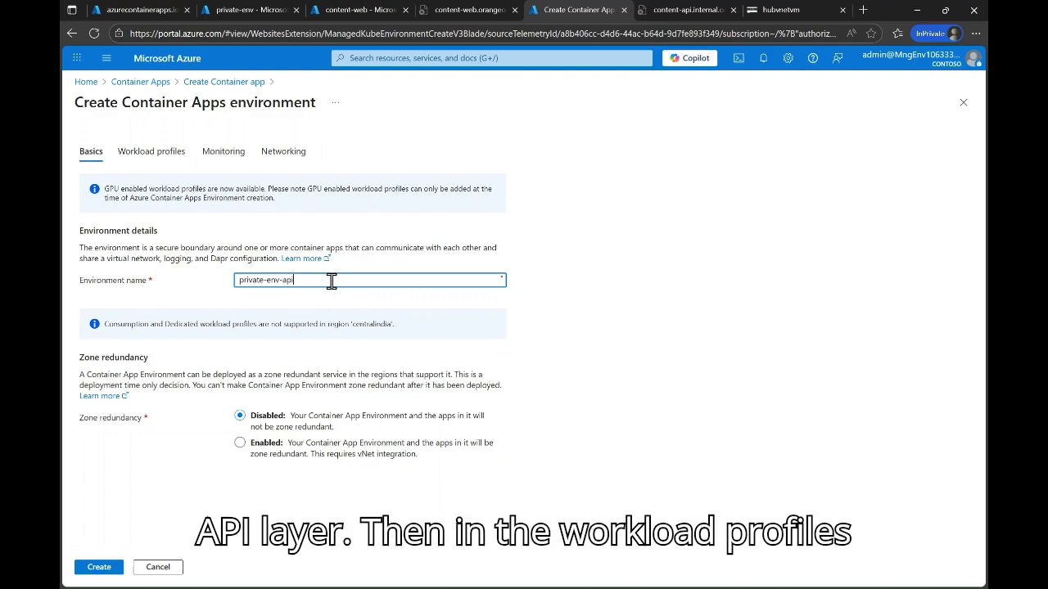
# - Add a Dedicated-D4 workload profile named apiwkpro to the environment, with an autoscaling range of 1 to 1 instances
pyautogui.click(157, 156)
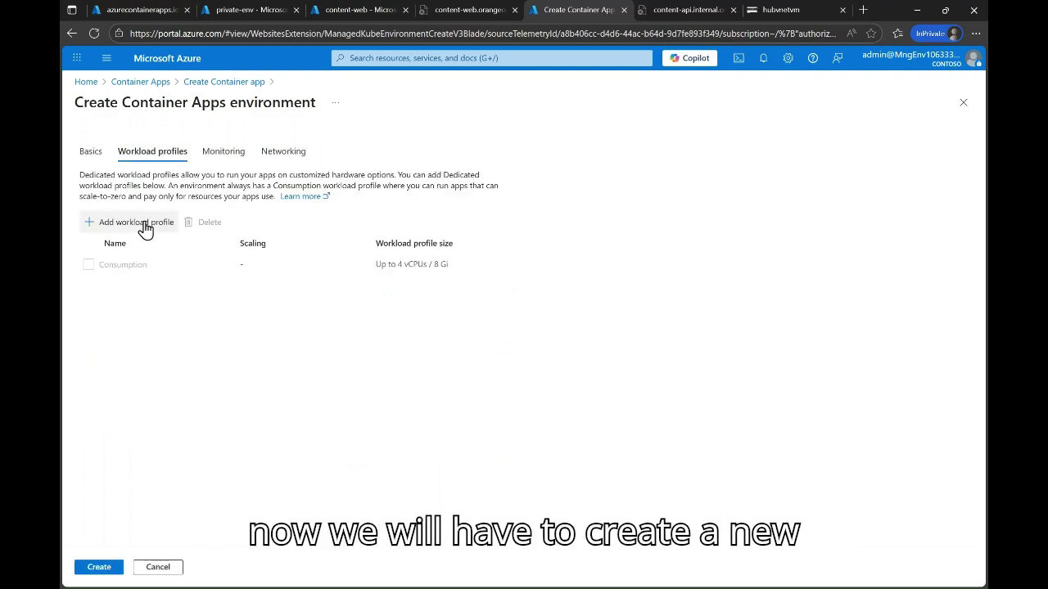
pyautogui.click(143, 225)
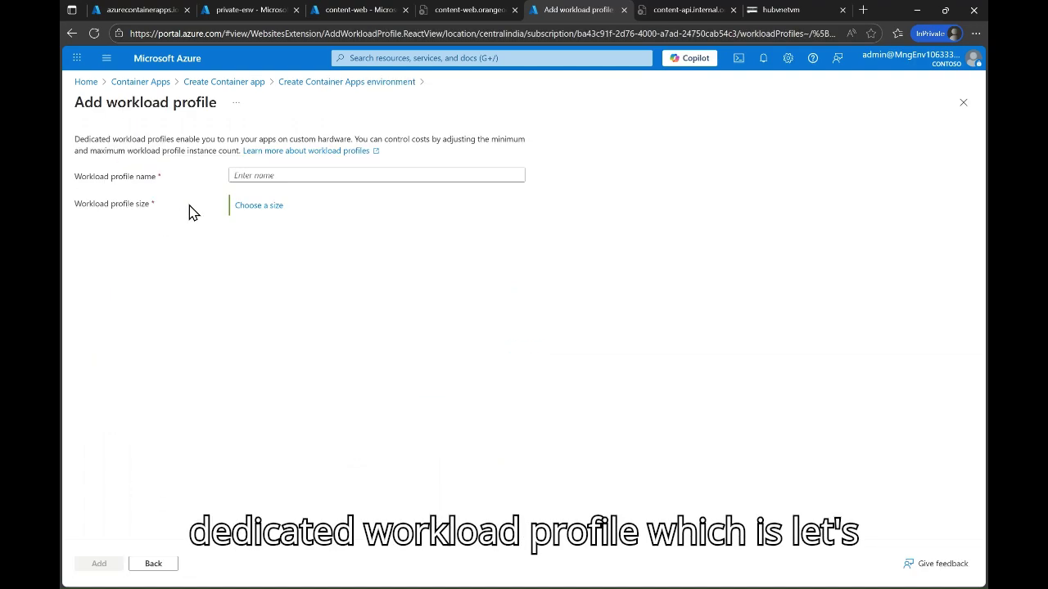
pyautogui.click(303, 175)
pyautogui.write('a')
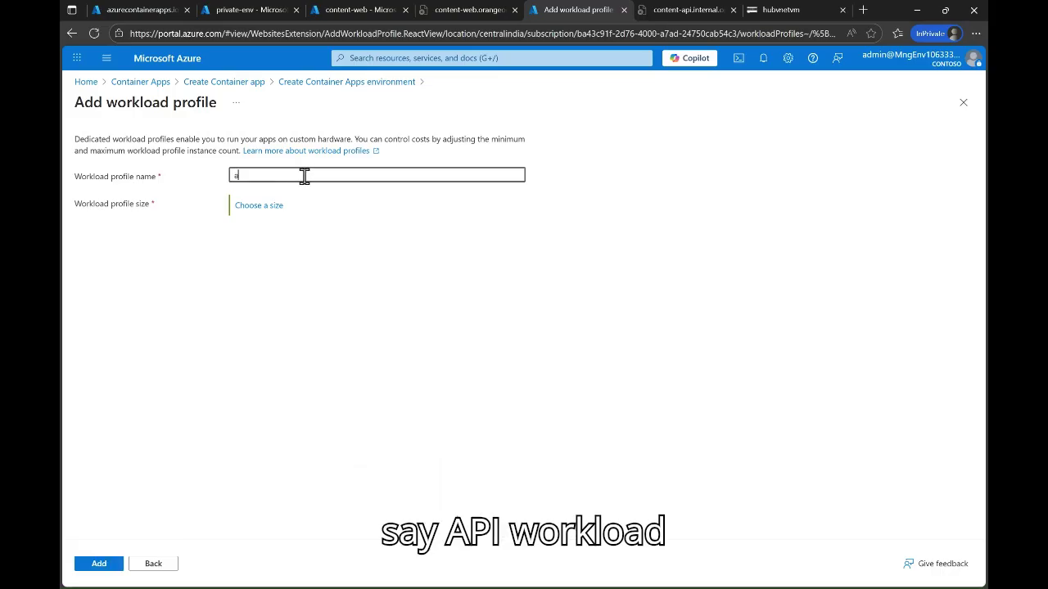
pyautogui.write('piwkpro')
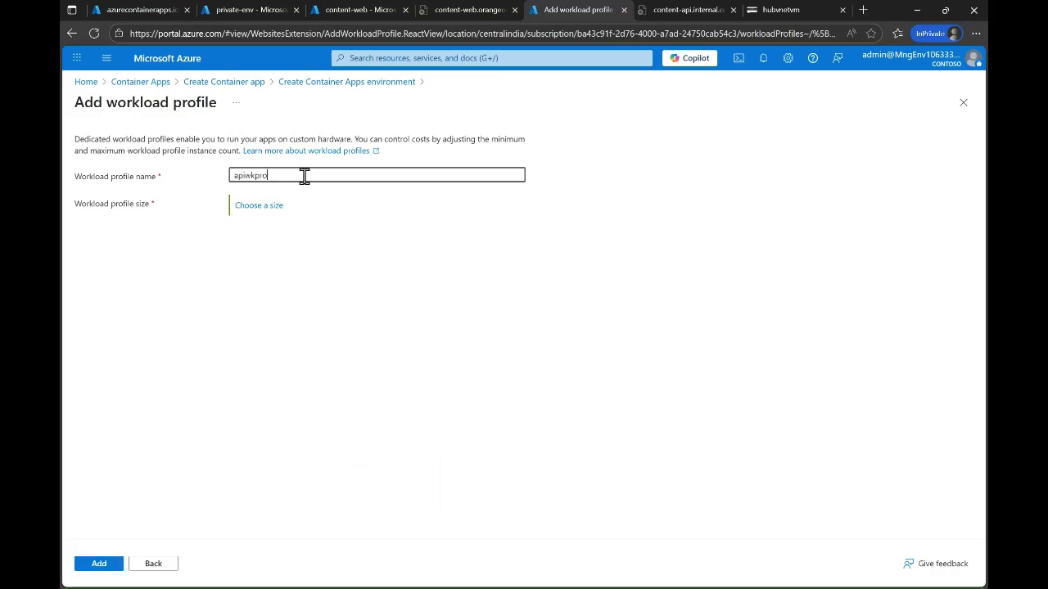
pyautogui.click(260, 206)
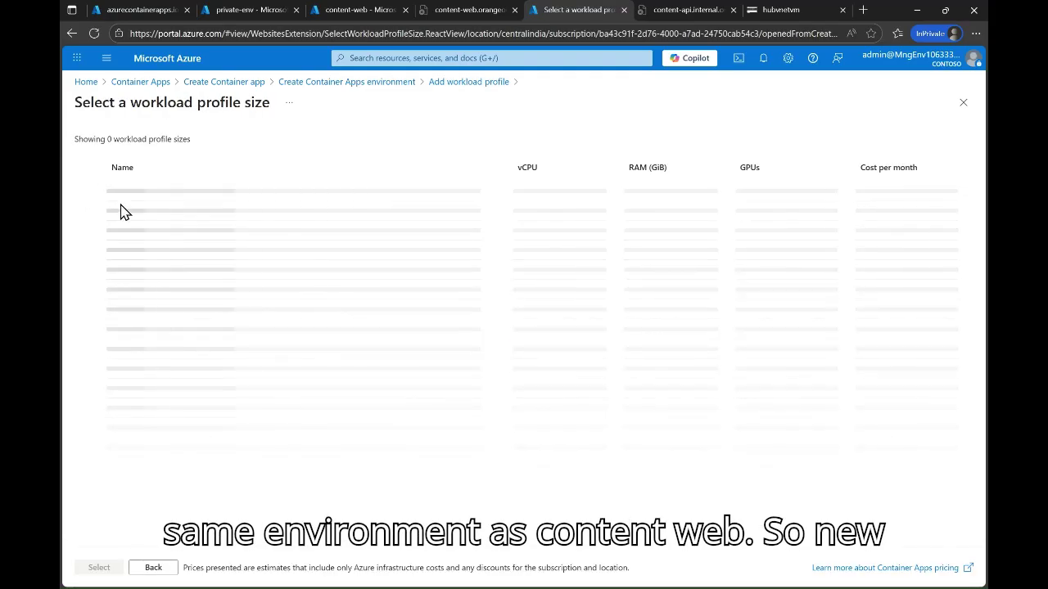
pyautogui.click(90, 219)
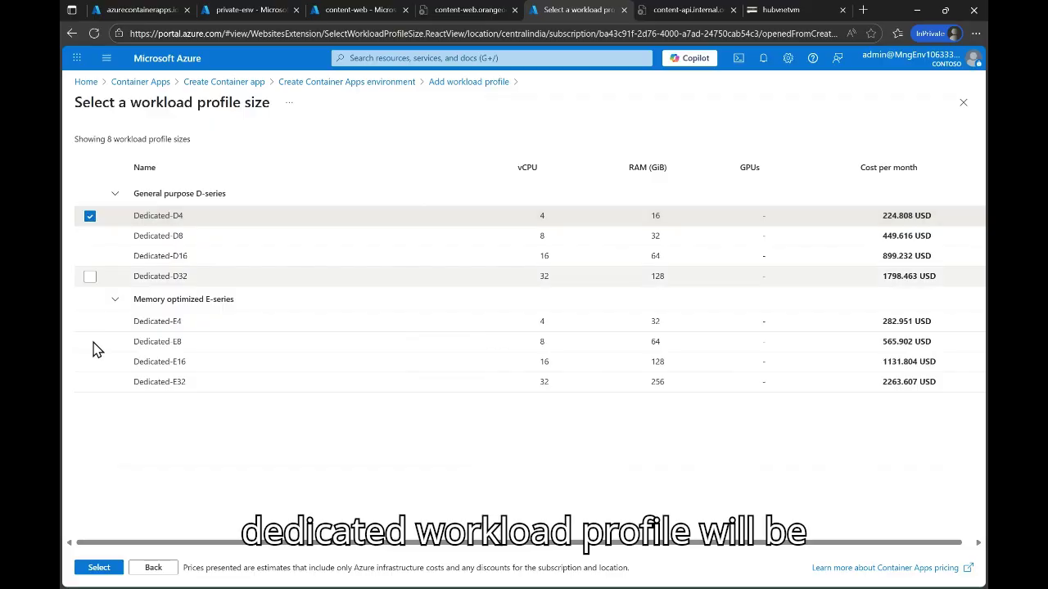
pyautogui.click(99, 566)
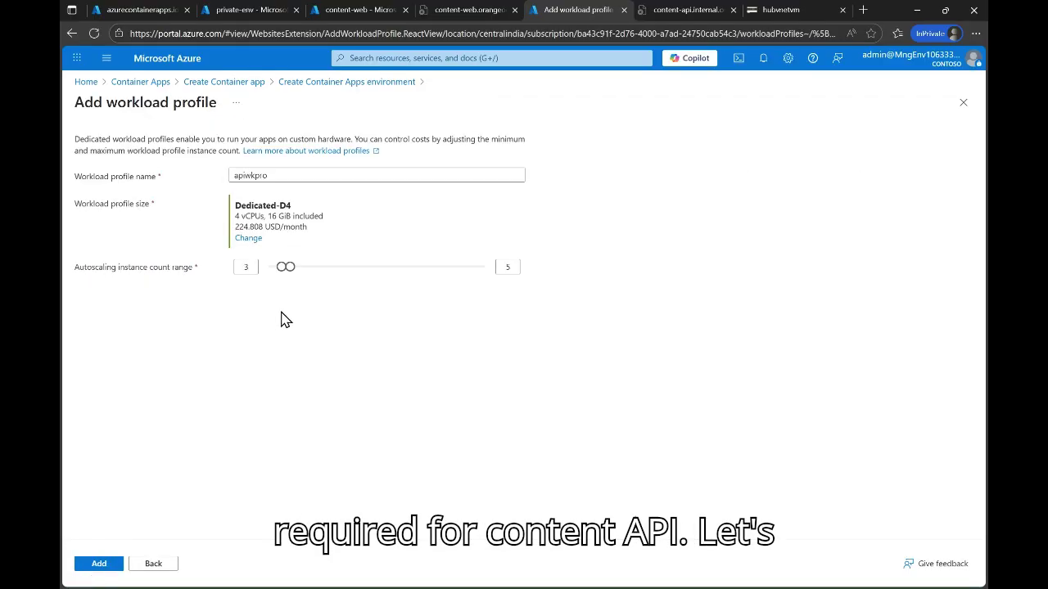
pyautogui.moveTo(282, 267); pyautogui.dragTo(277, 272)
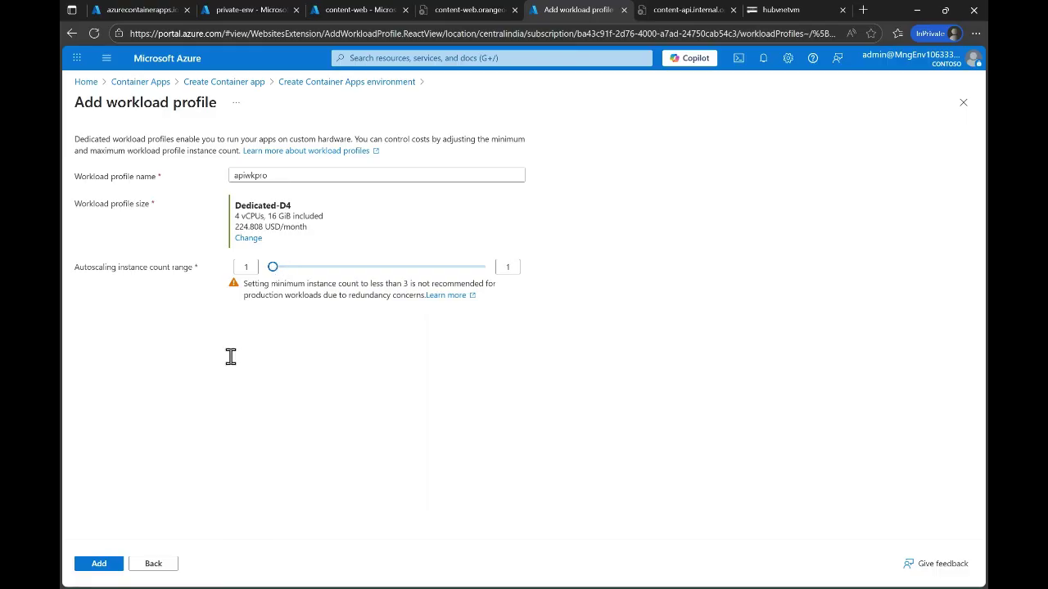
pyautogui.click(95, 570)
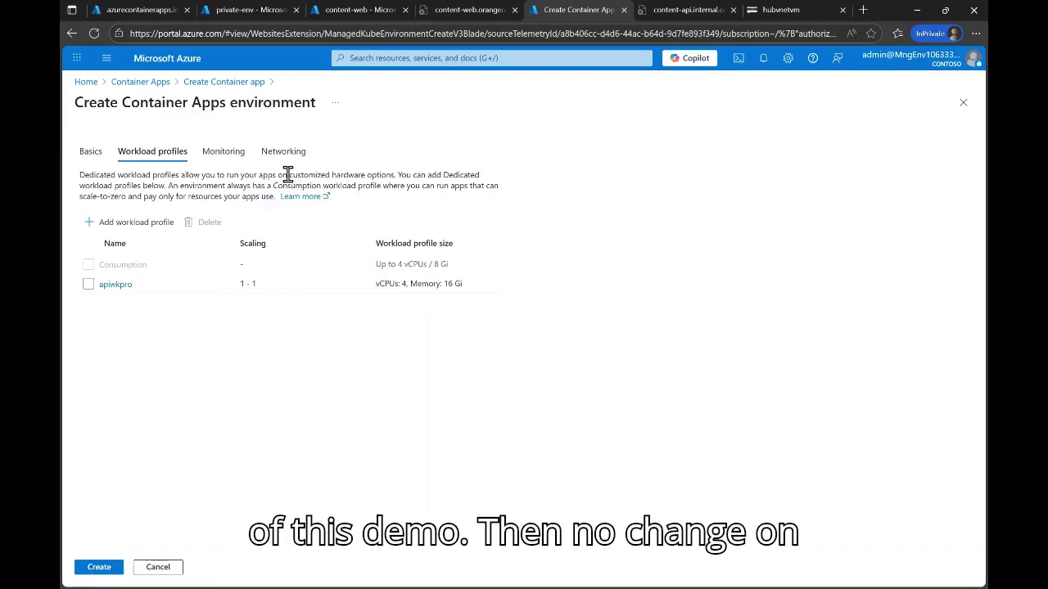
# - Disable the environment's public network access and place it in the appsubnet subnet of the existing ACAVnet virtual network
pyautogui.click(283, 160)
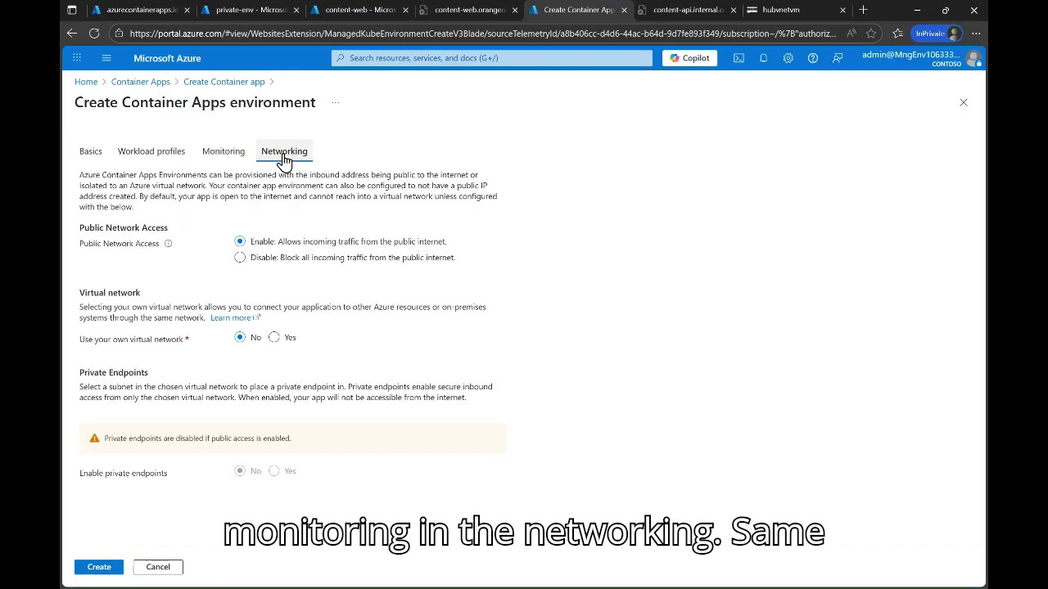
pyautogui.click(241, 259)
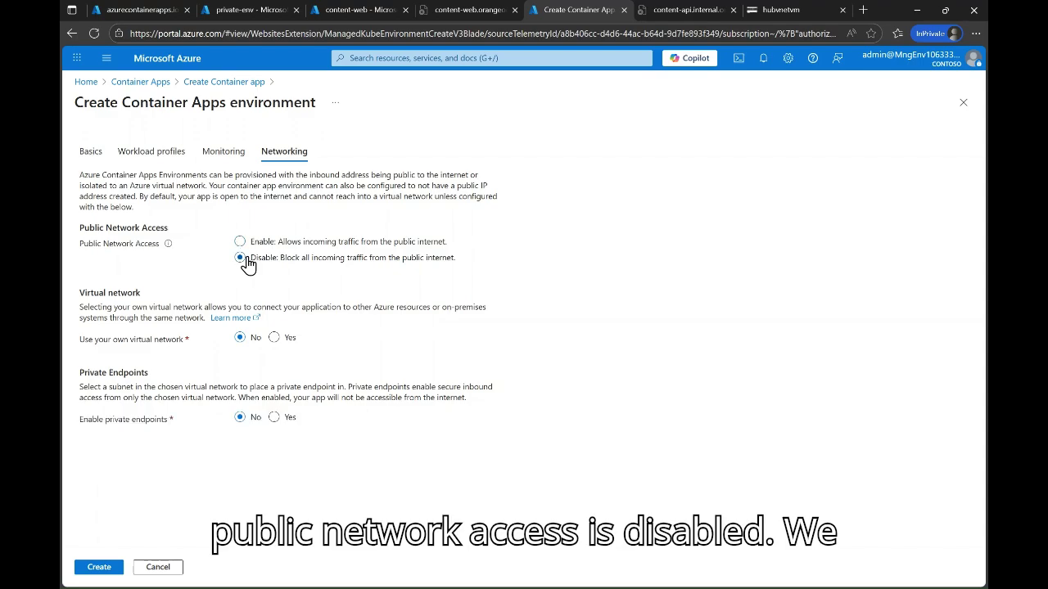
pyautogui.click(274, 337)
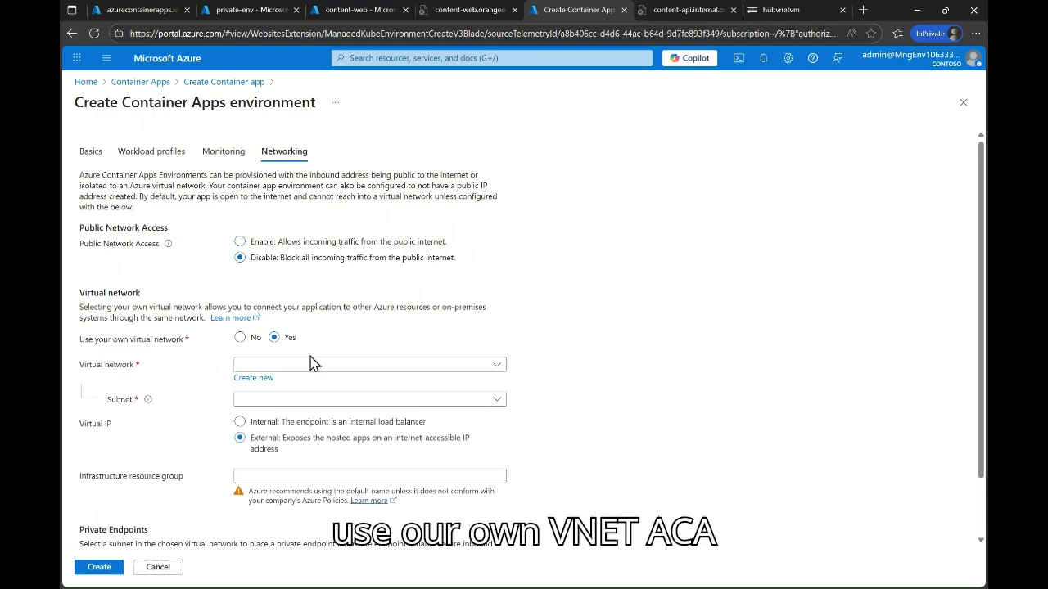
pyautogui.click(346, 369)
pyautogui.click(252, 402)
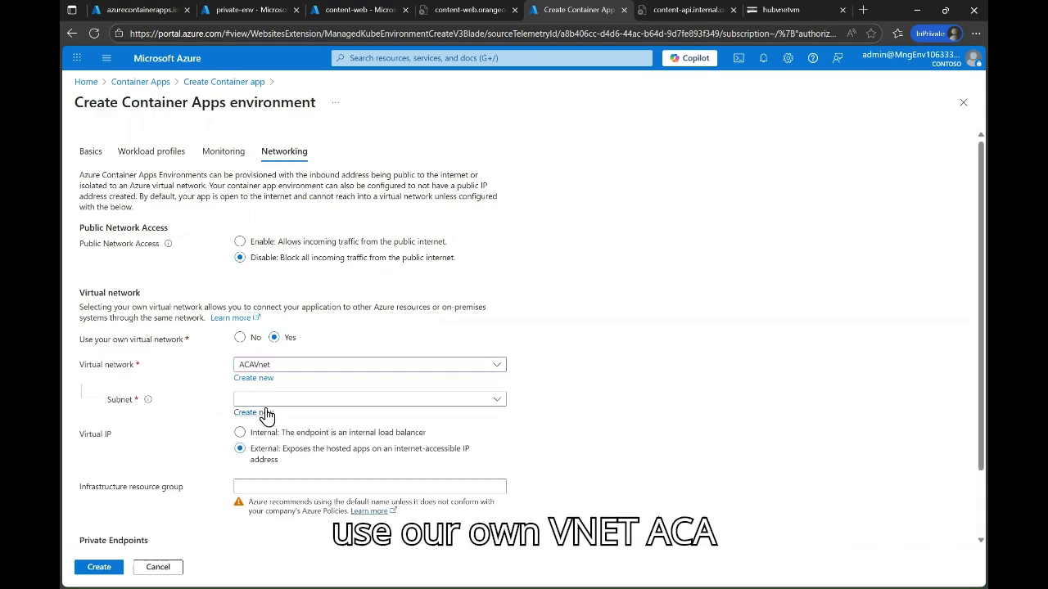
pyautogui.click(301, 401)
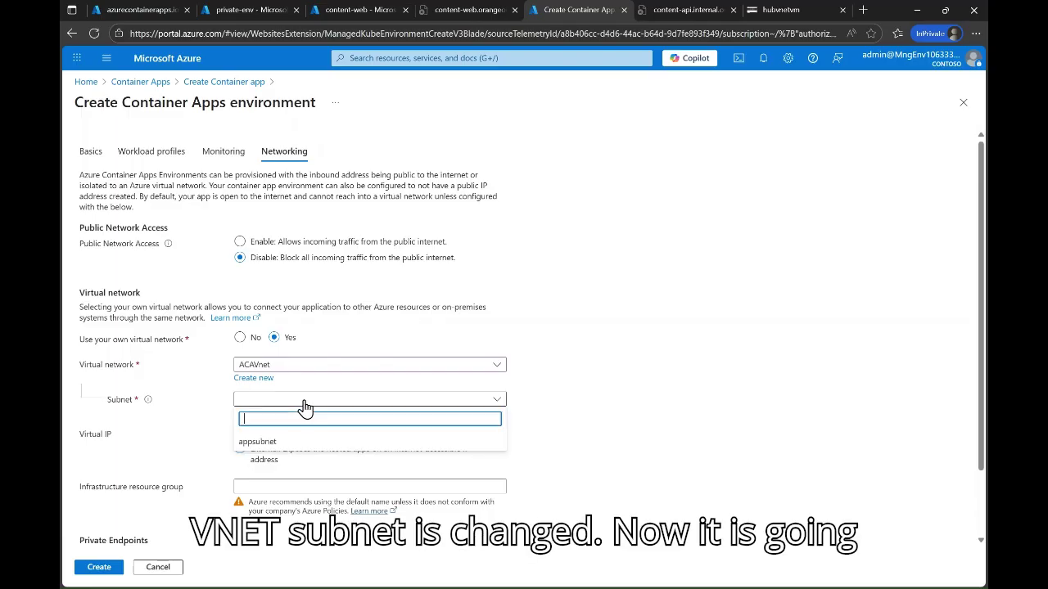
pyautogui.click(271, 443)
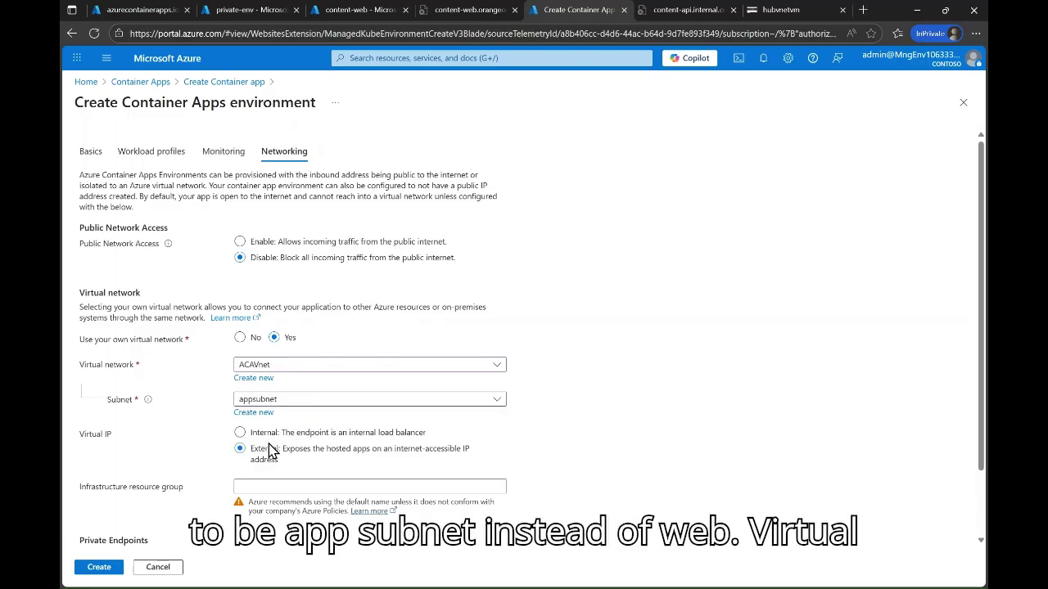
# - Set the environment's virtual IP to Internal and create the environment
pyautogui.scroll(-1, 270, 425)
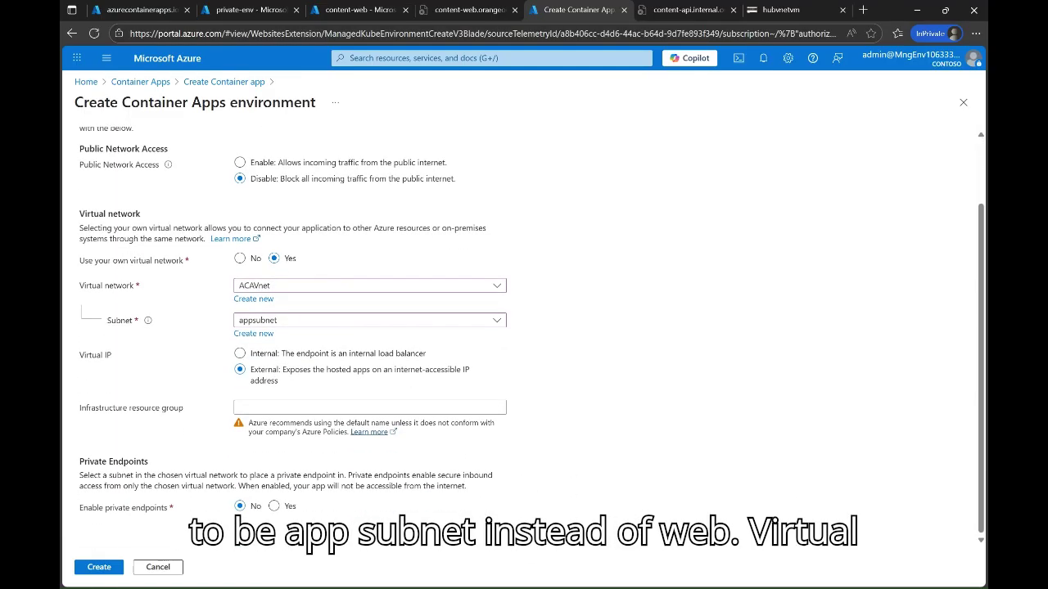
pyautogui.click(241, 354)
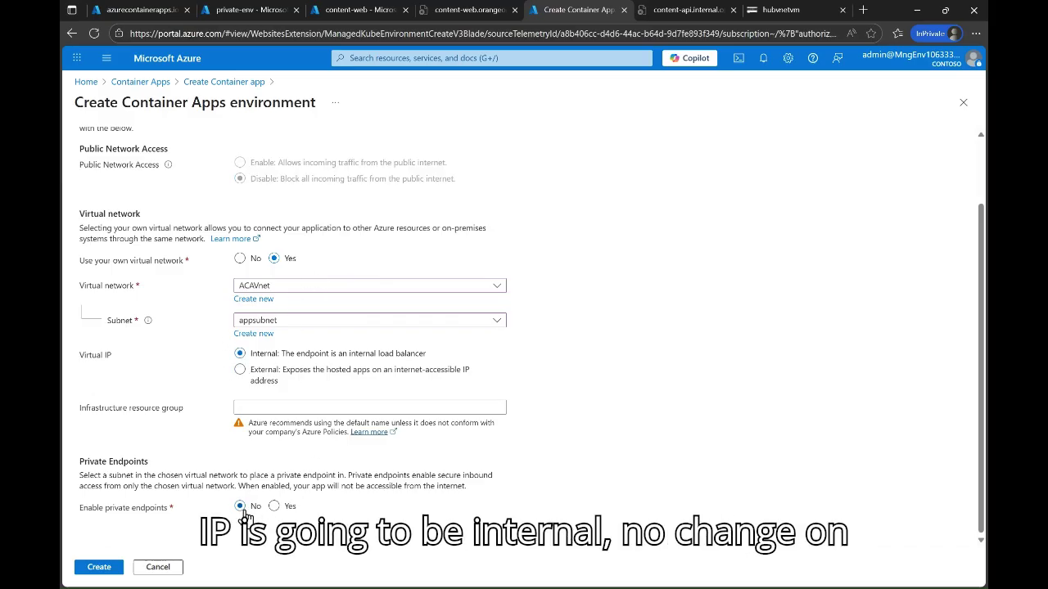
pyautogui.click(104, 568)
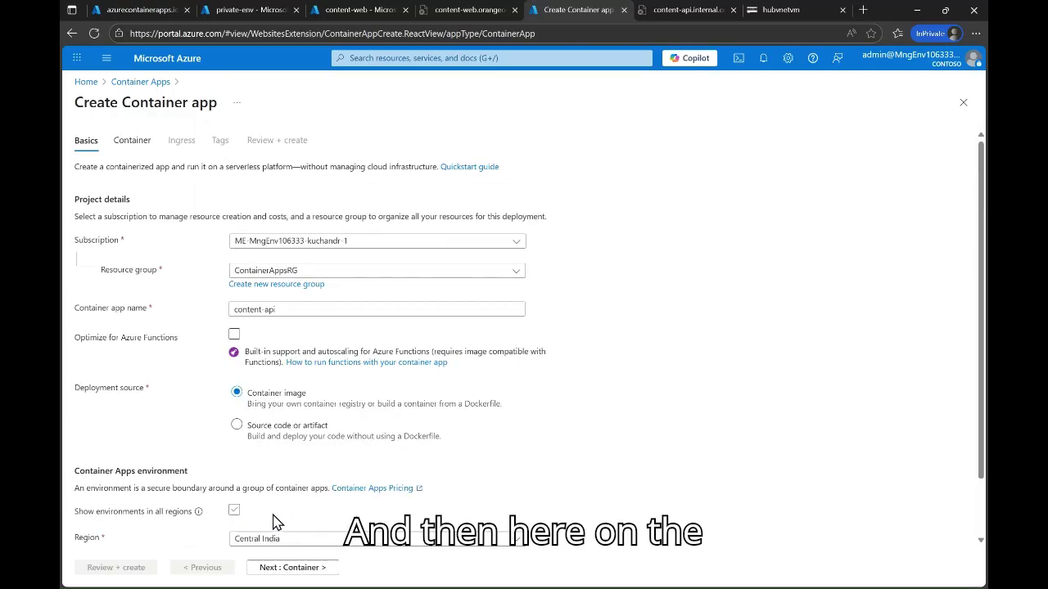
# - Set the content-api container to use the content-api image with tag v1 from the kunalacrdemo.azurecr.io registry
pyautogui.click(294, 568)
pyautogui.click(318, 288)
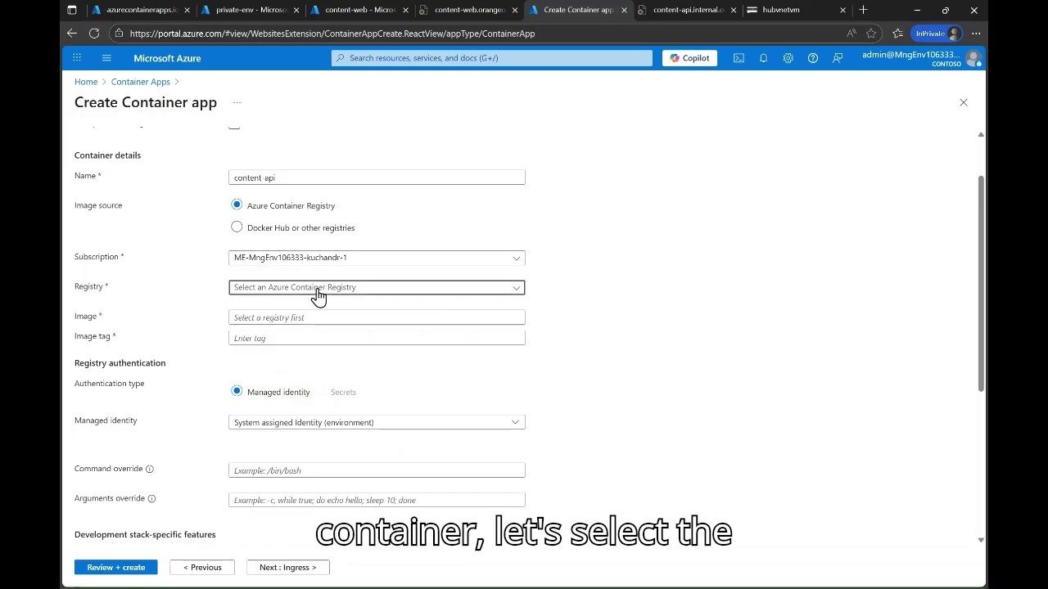
pyautogui.click(263, 334)
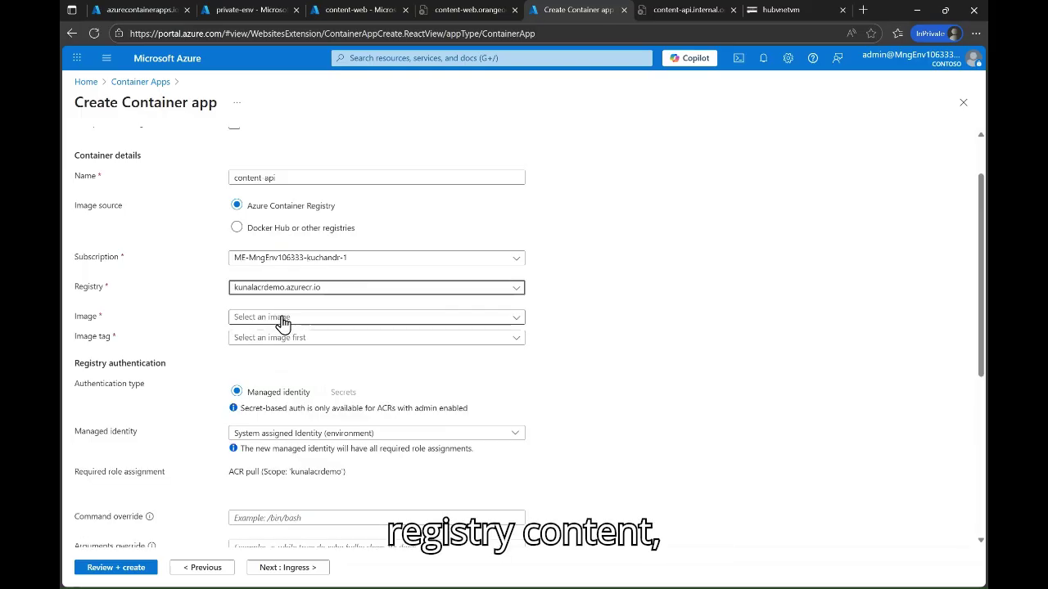
pyautogui.click(282, 319)
pyautogui.click(255, 364)
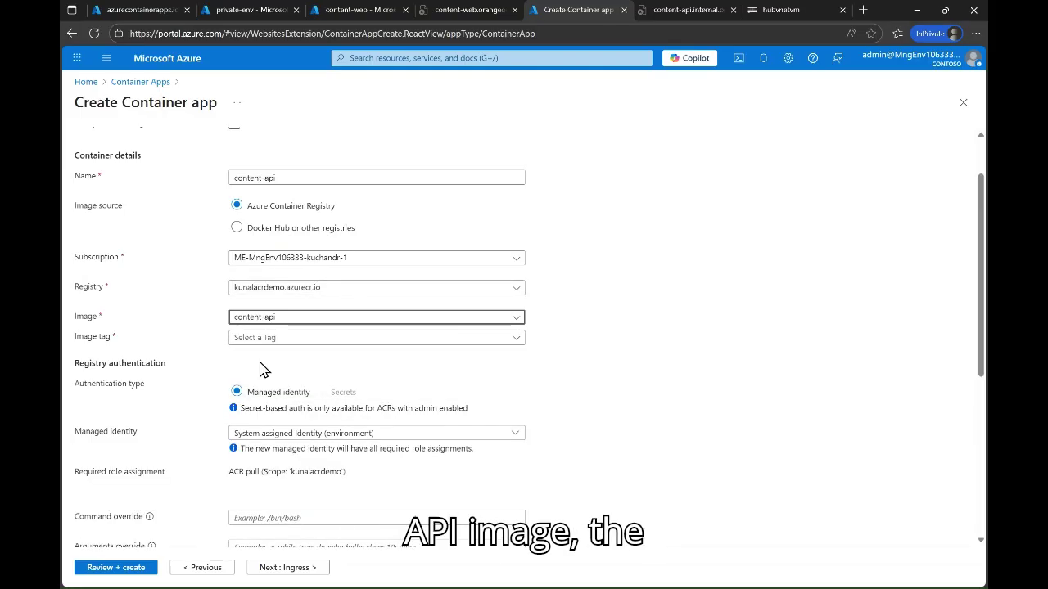
pyautogui.click(288, 342)
pyautogui.click(241, 379)
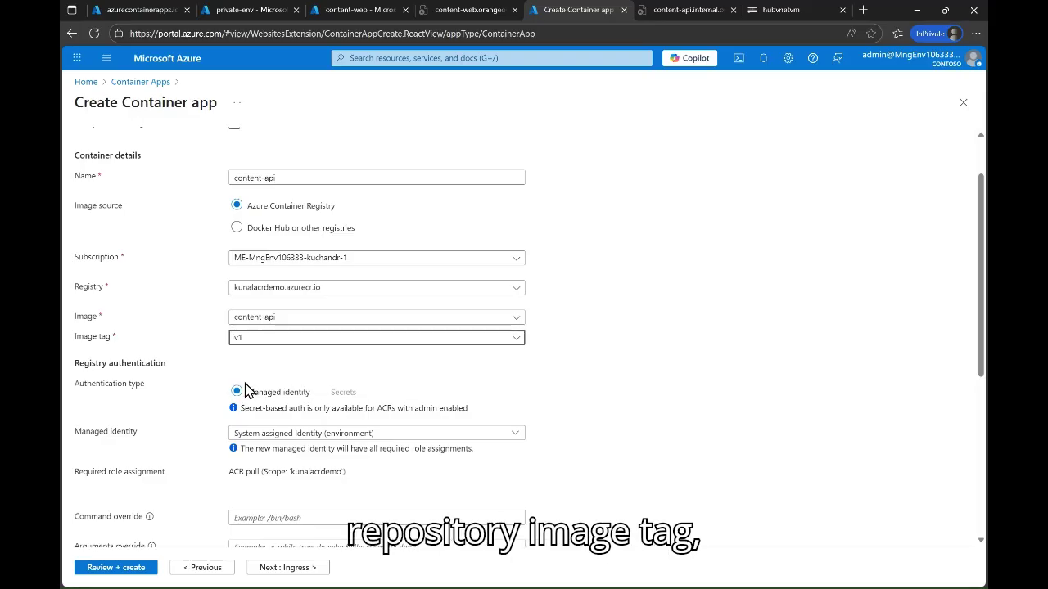
# - Assign the apiwkpro workload profile to the content-api container and set its CPU cores to 1
pyautogui.scroll(-3, 243, 385)
pyautogui.scroll(-1, 524, 328)
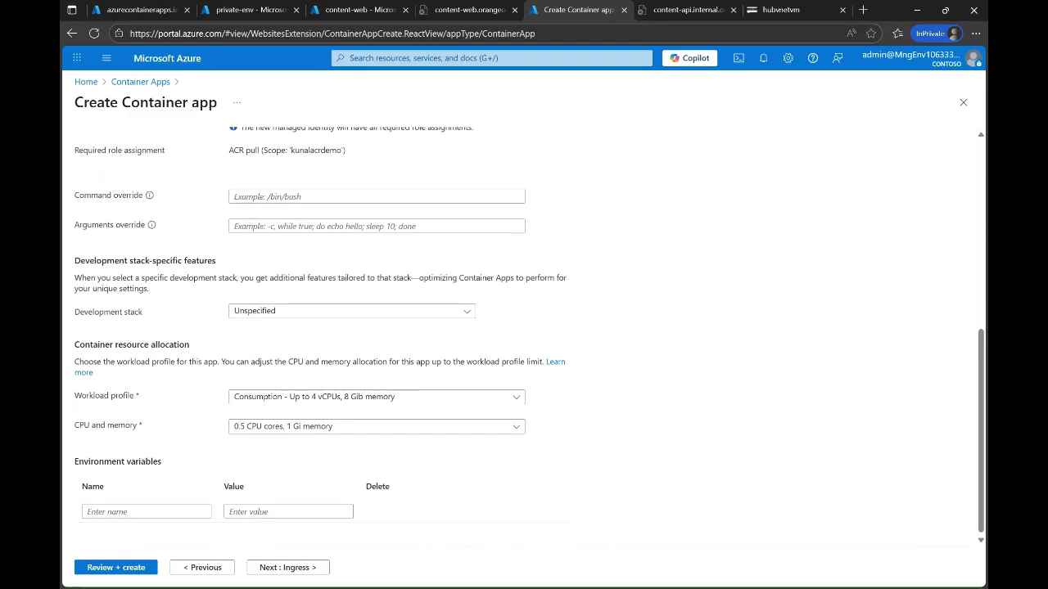
pyautogui.click(376, 397)
pyautogui.click(270, 435)
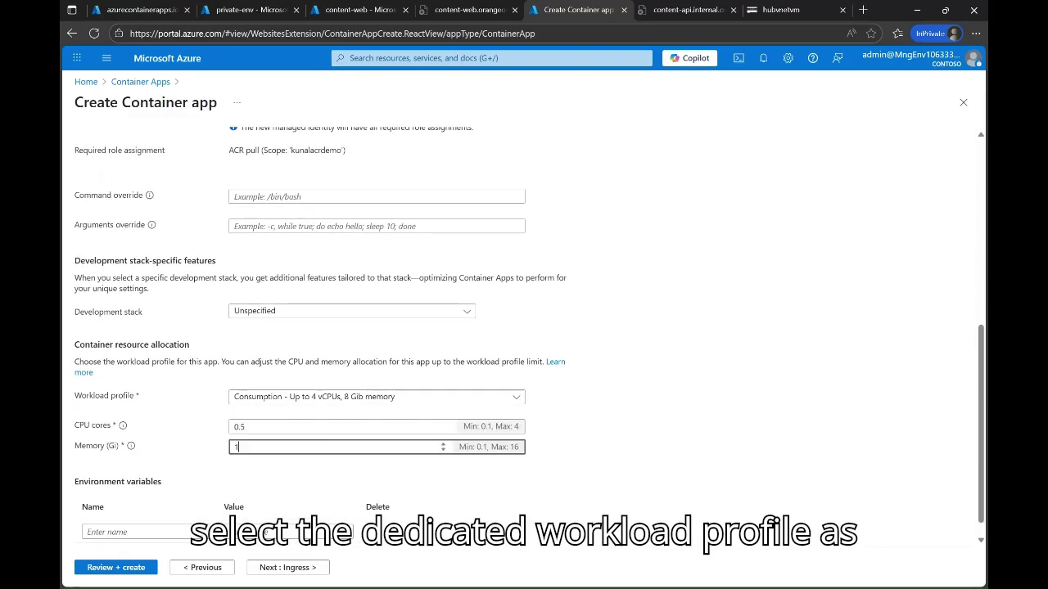
pyautogui.click(298, 401)
pyautogui.click(263, 442)
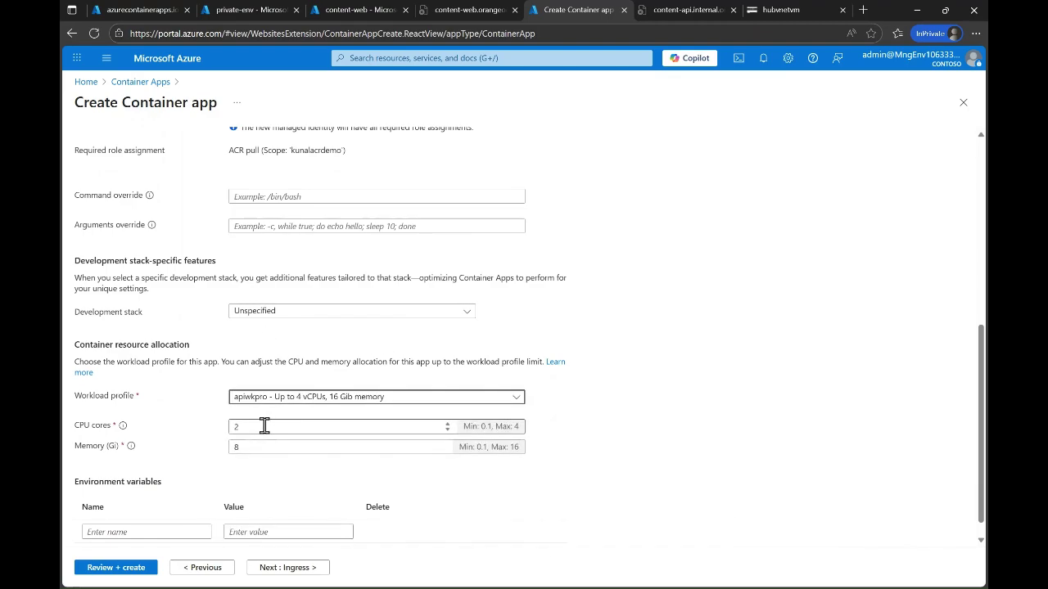
pyautogui.click(264, 426)
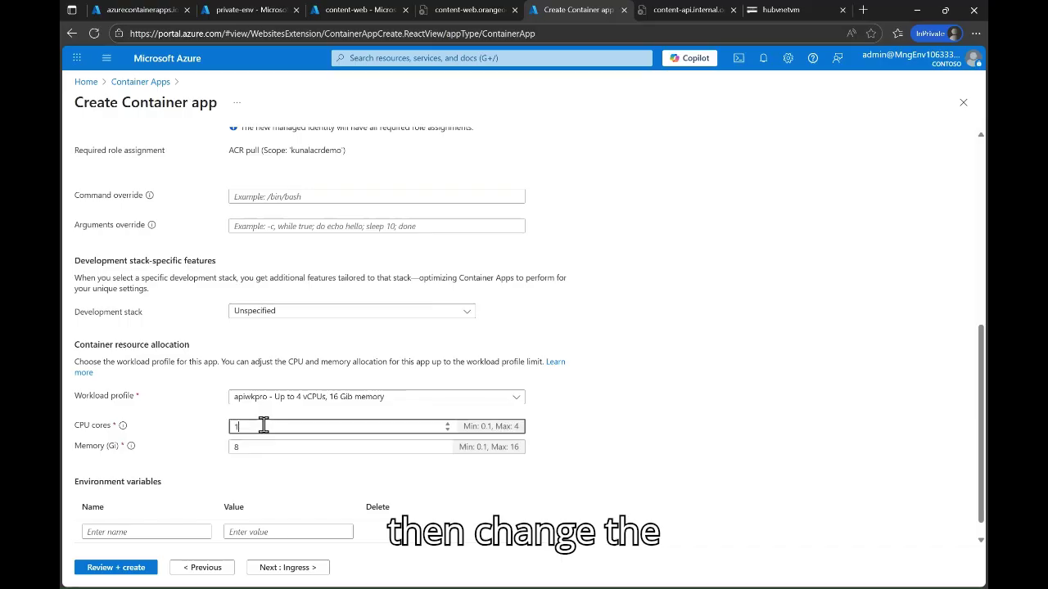
pyautogui.press('Tab')
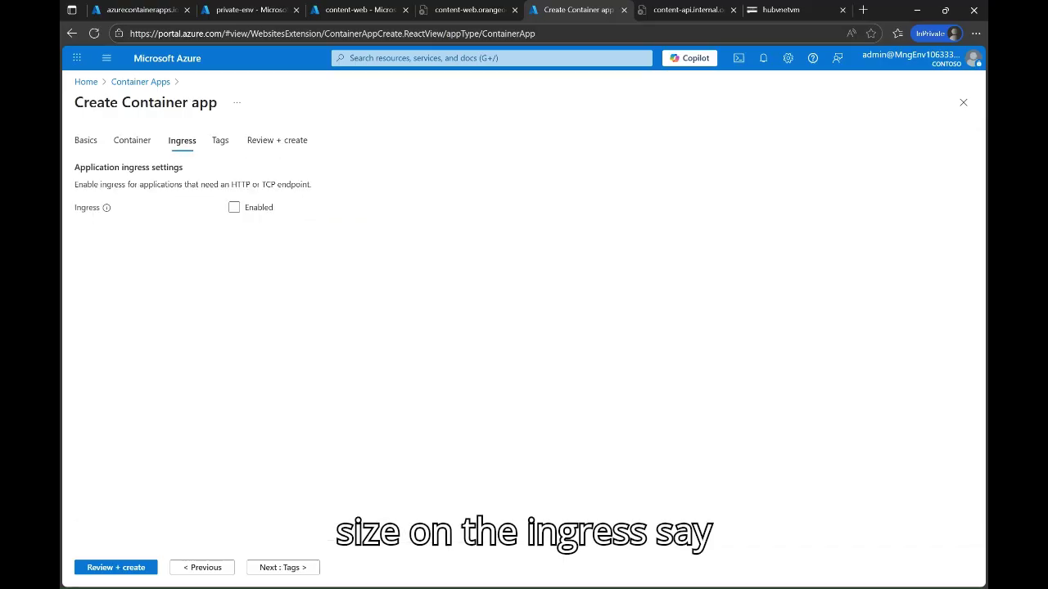
# - Enable HTTP ingress for content-api, limited to the VNet, with target port 3001
pyautogui.click(235, 208)
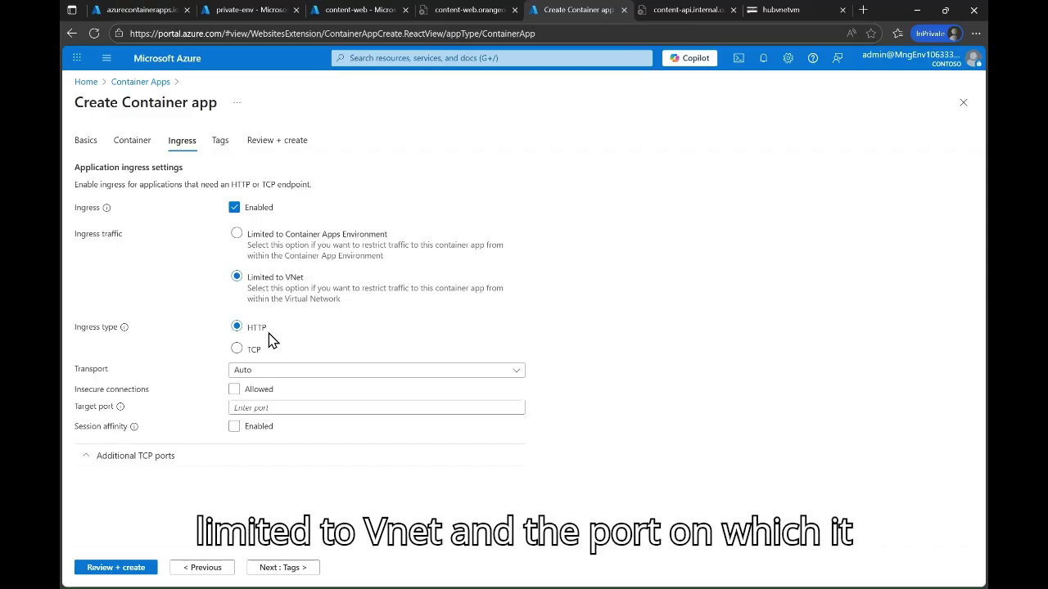
pyautogui.click(265, 407)
pyautogui.write('30')
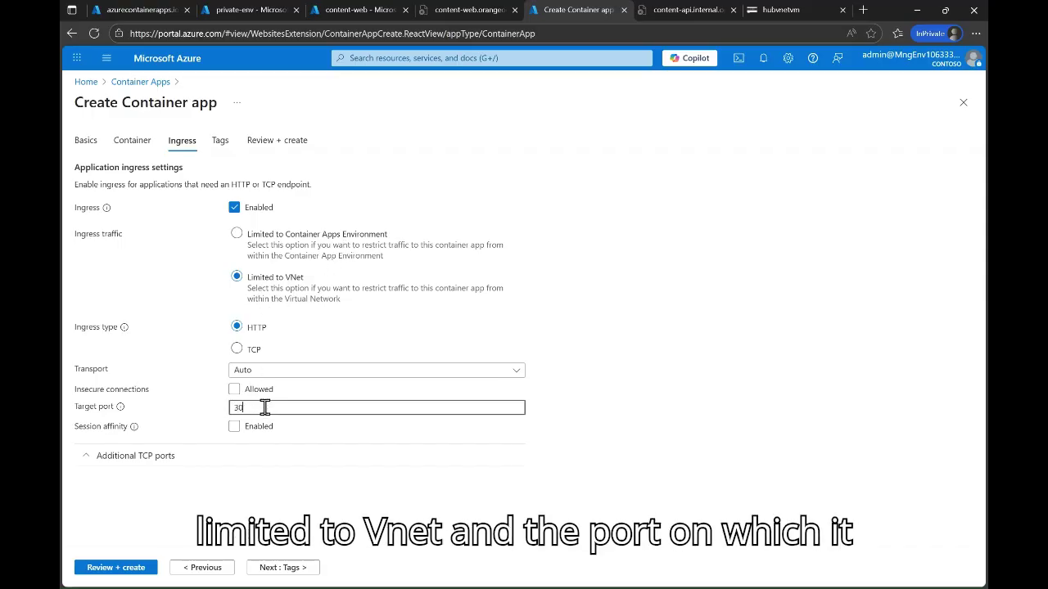
pyautogui.write('01')
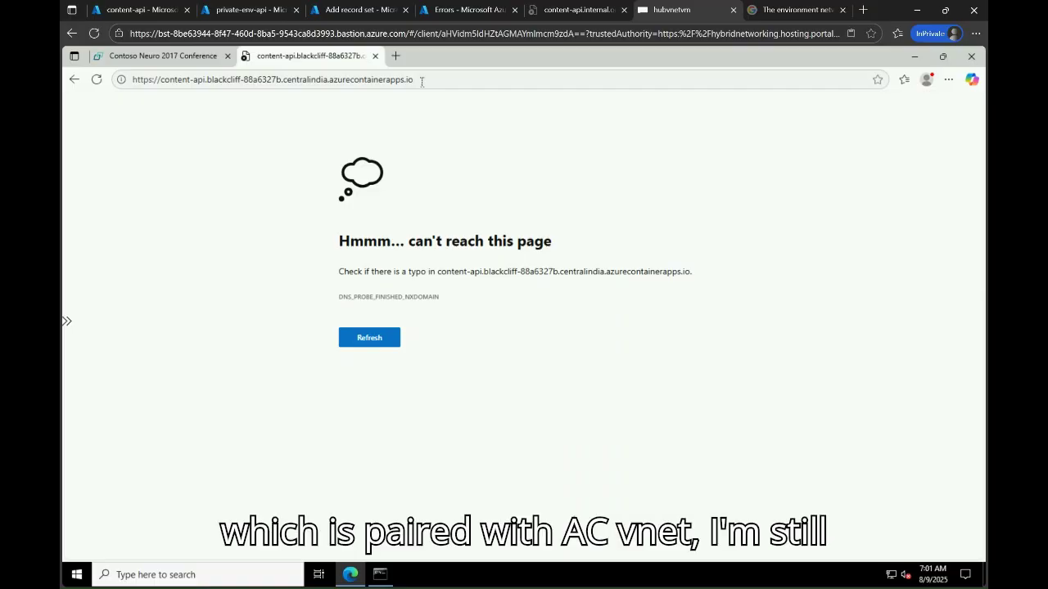
# - Check the content-api DNS lookup on the hub VM, its application URL, and the static IP of private-env-api
pyautogui.click(379, 581)
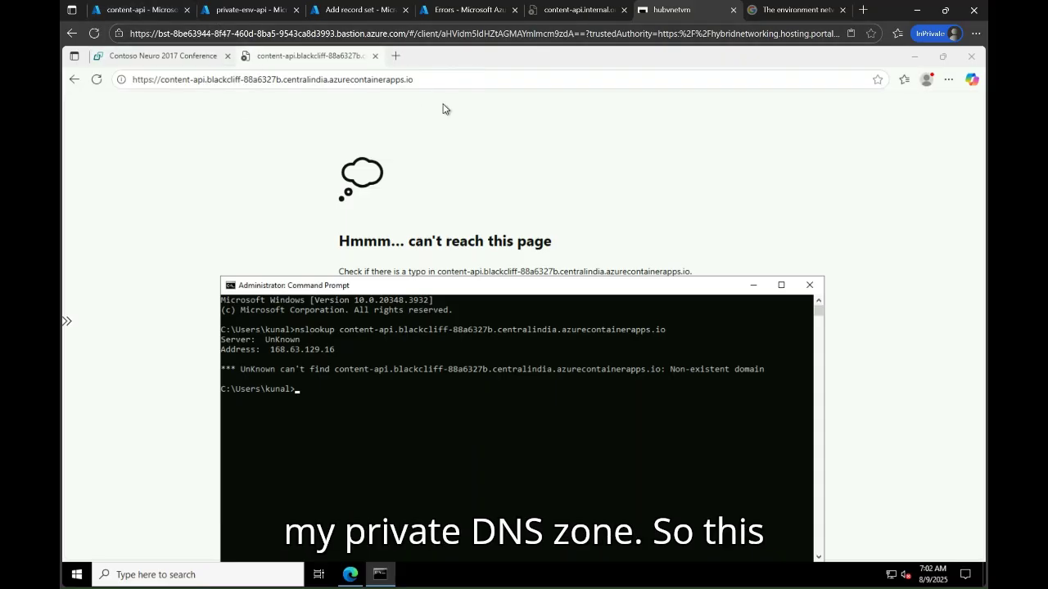
pyautogui.click(133, 11)
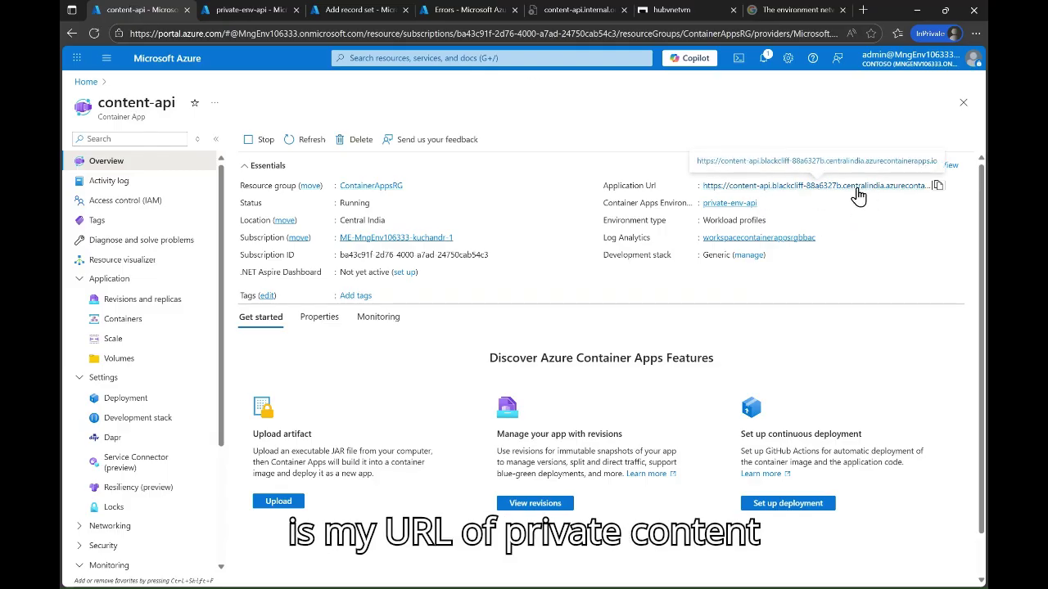
pyautogui.click(246, 10)
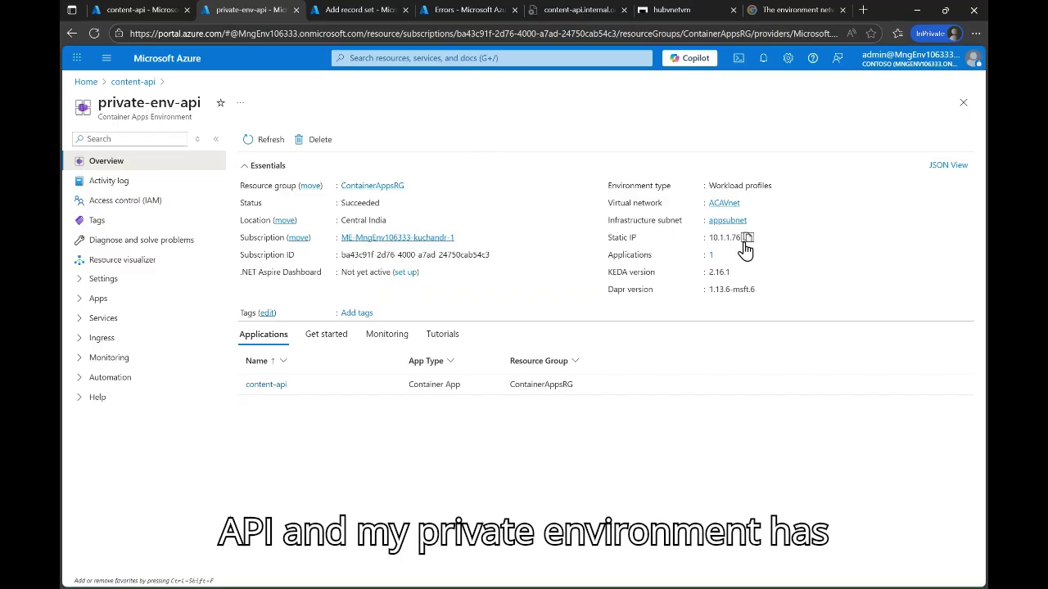
# - Add an A record named content-api.blackcliff-88a6327b.centralindia with IP address 10.1.1.76 and a 1-hour TTL to the azurecontainerapps.io private DNS zone
pyautogui.click(327, 11)
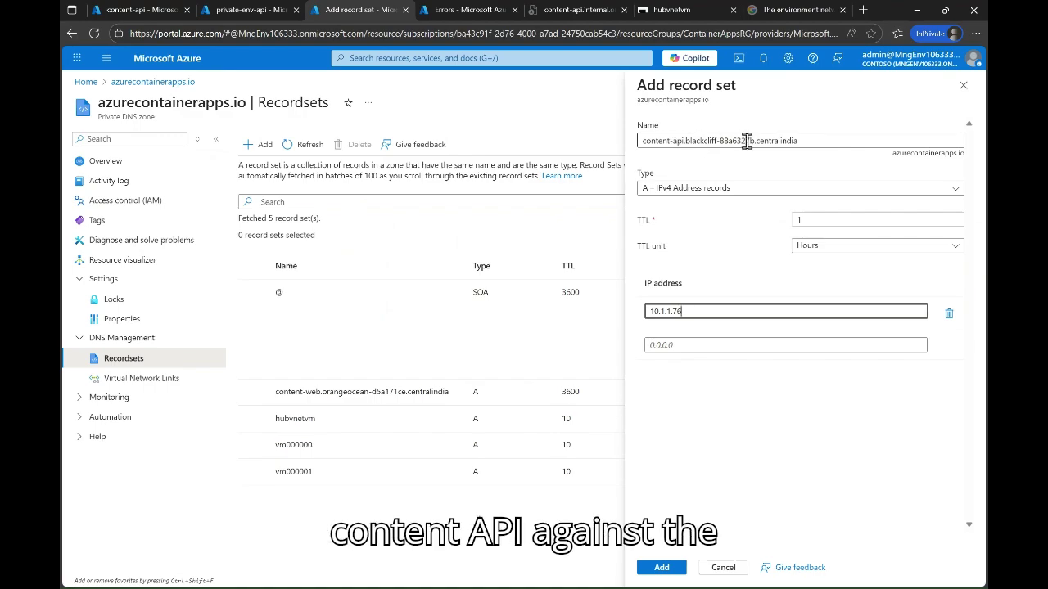
pyautogui.click(687, 310)
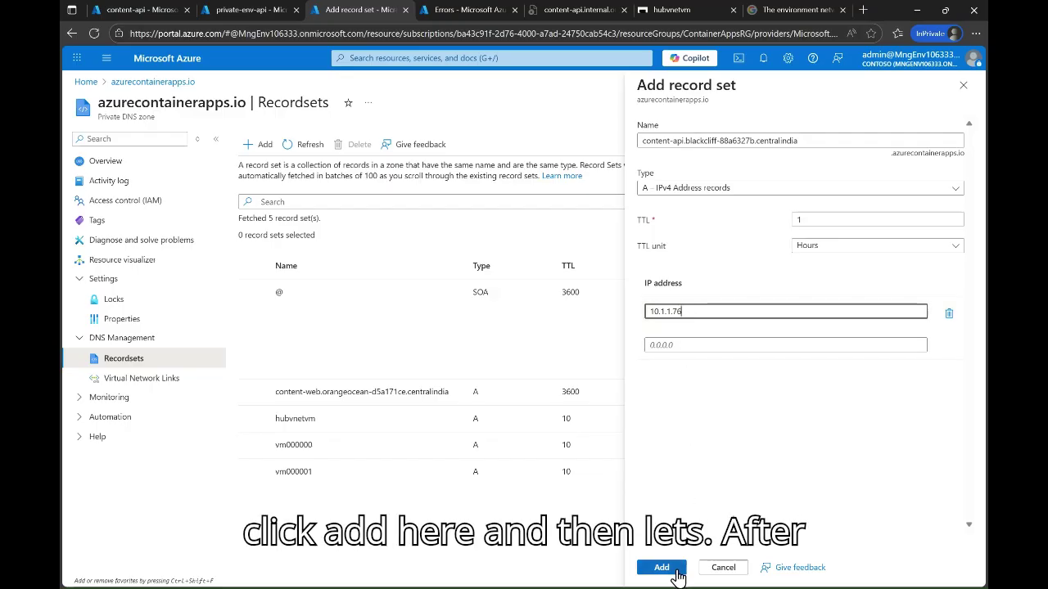
pyautogui.click(661, 567)
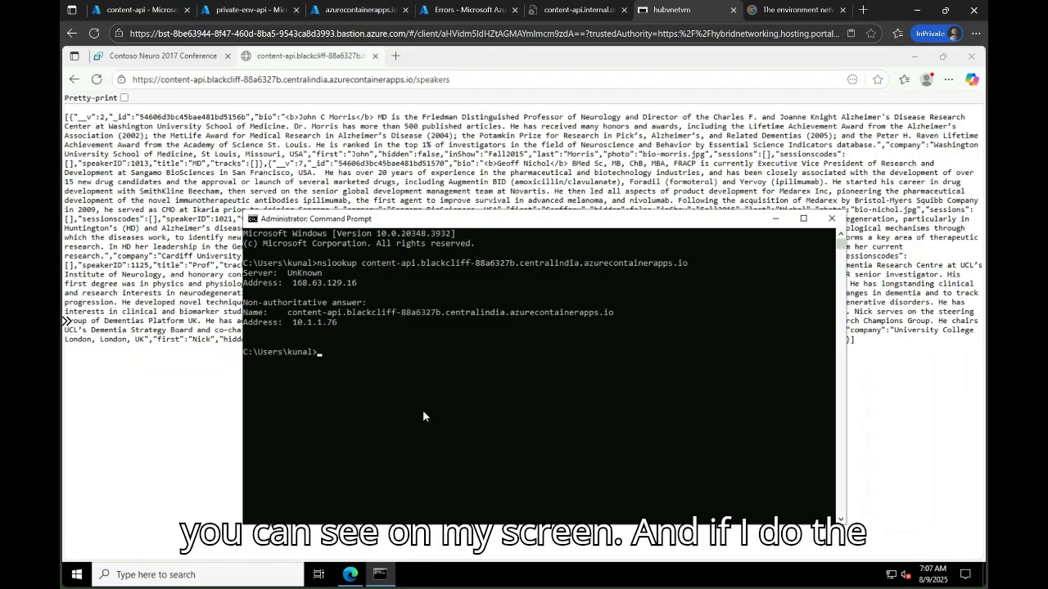
# - Rerun nslookup for content-api.blackcliff-88a6327b.centralindia.azurecontainerapps.io in the hub VM's command prompt
pyautogui.press('Up')
pyautogui.press('Return')
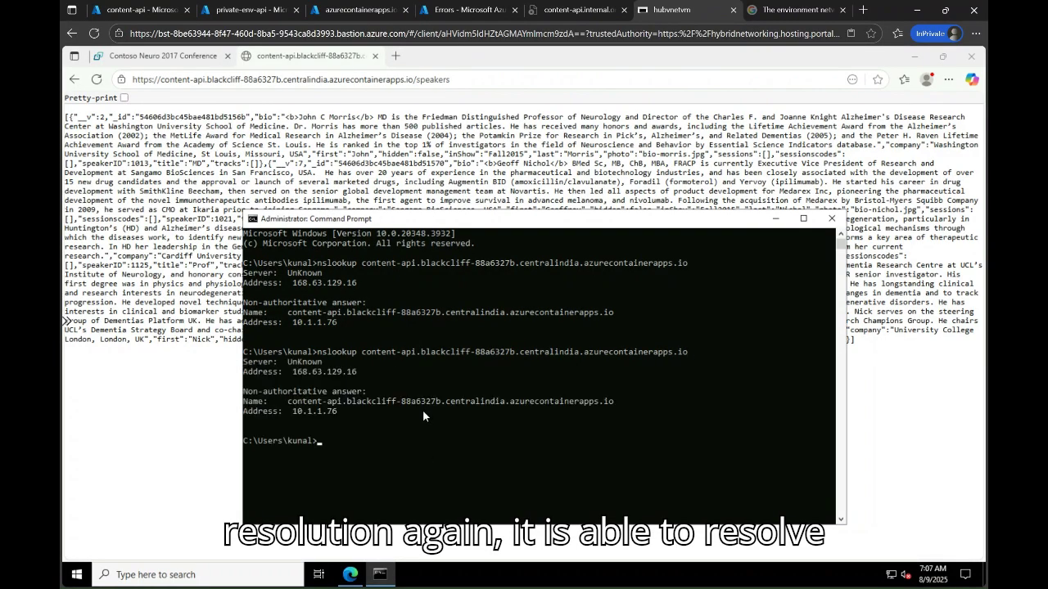